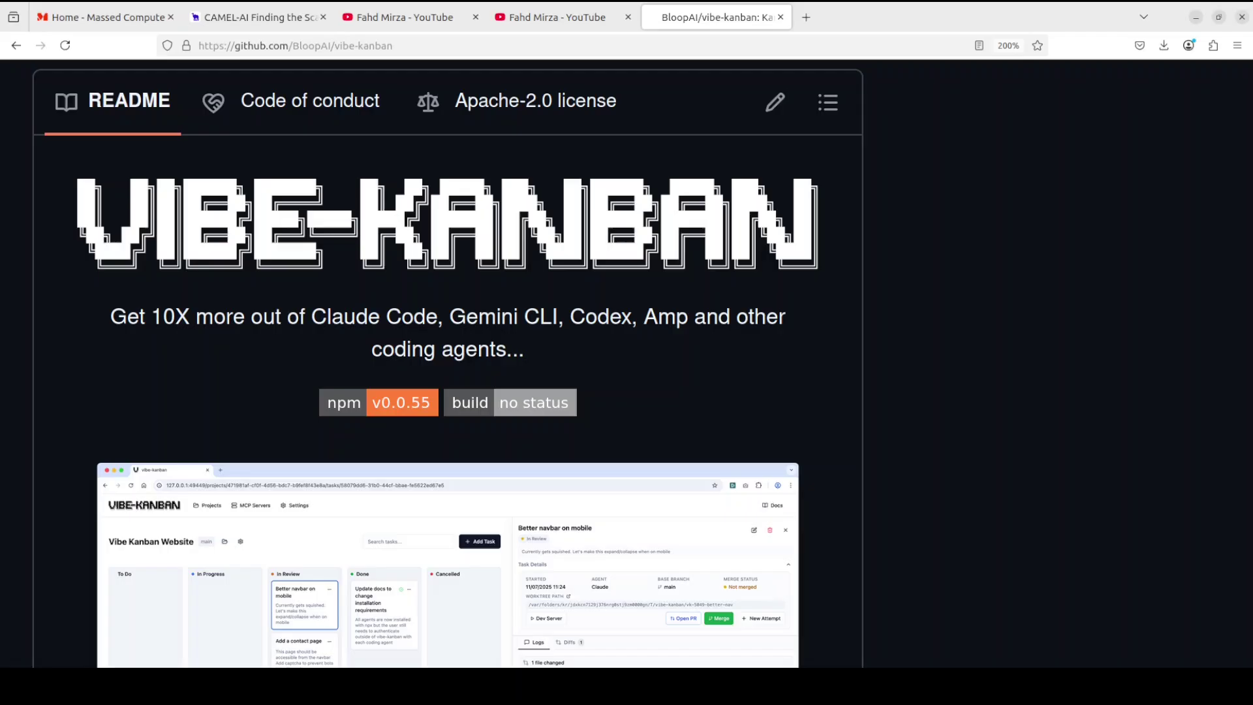
View the channel's Claude Code and Codex search results, then return to the vibe-kanban README
left_click(385, 21)
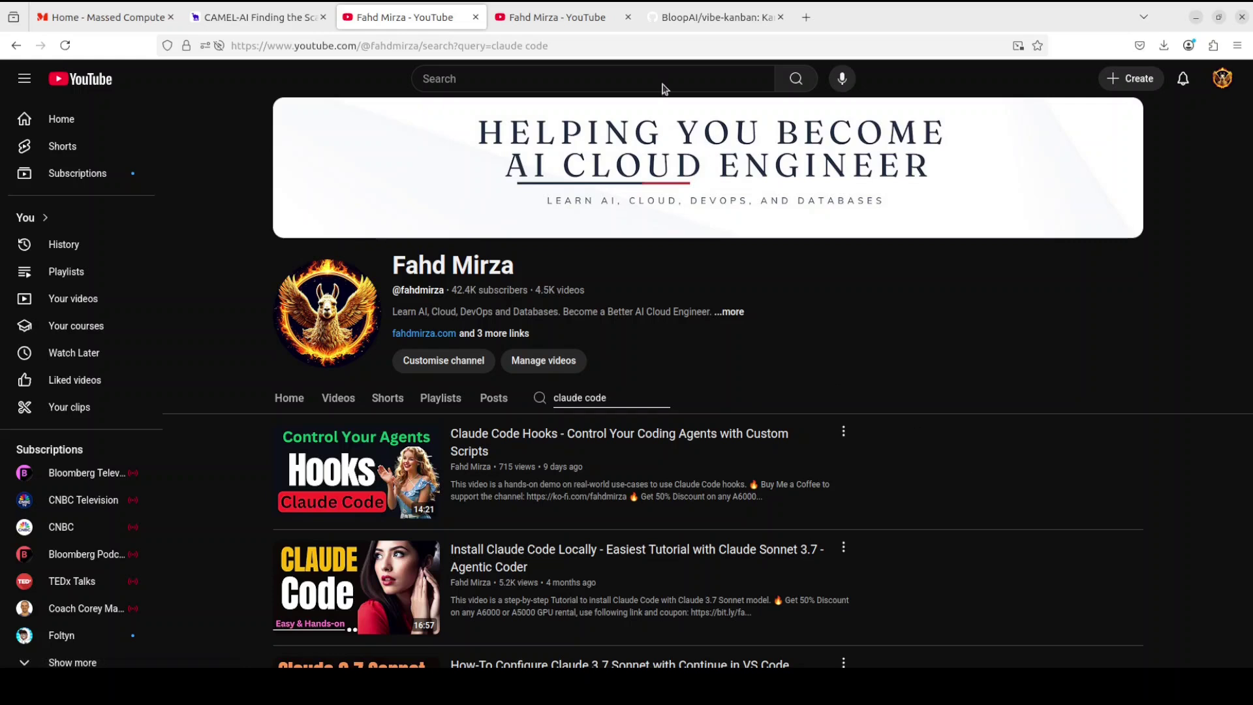
left_click_drag(581, 18, 650, 120)
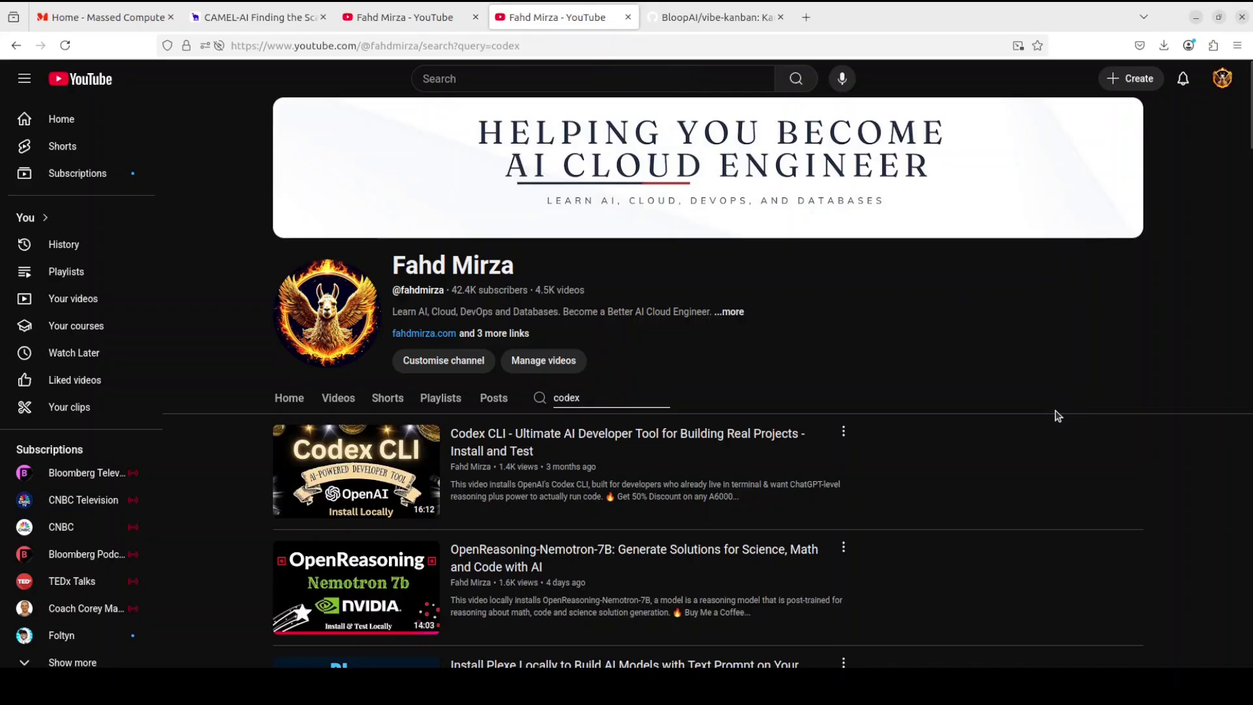
left_click(713, 18)
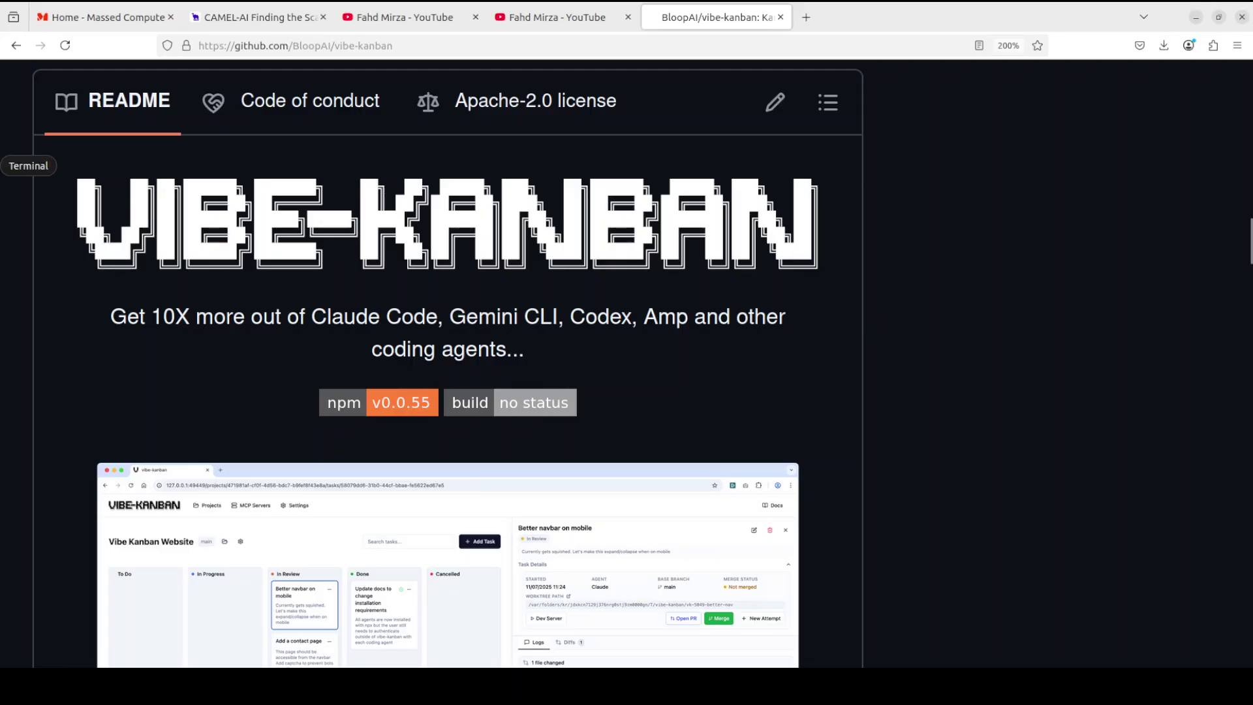
Bring Terminal over the Massed Compute page and clear the old output with Ctrl+L
left_click(6, 165)
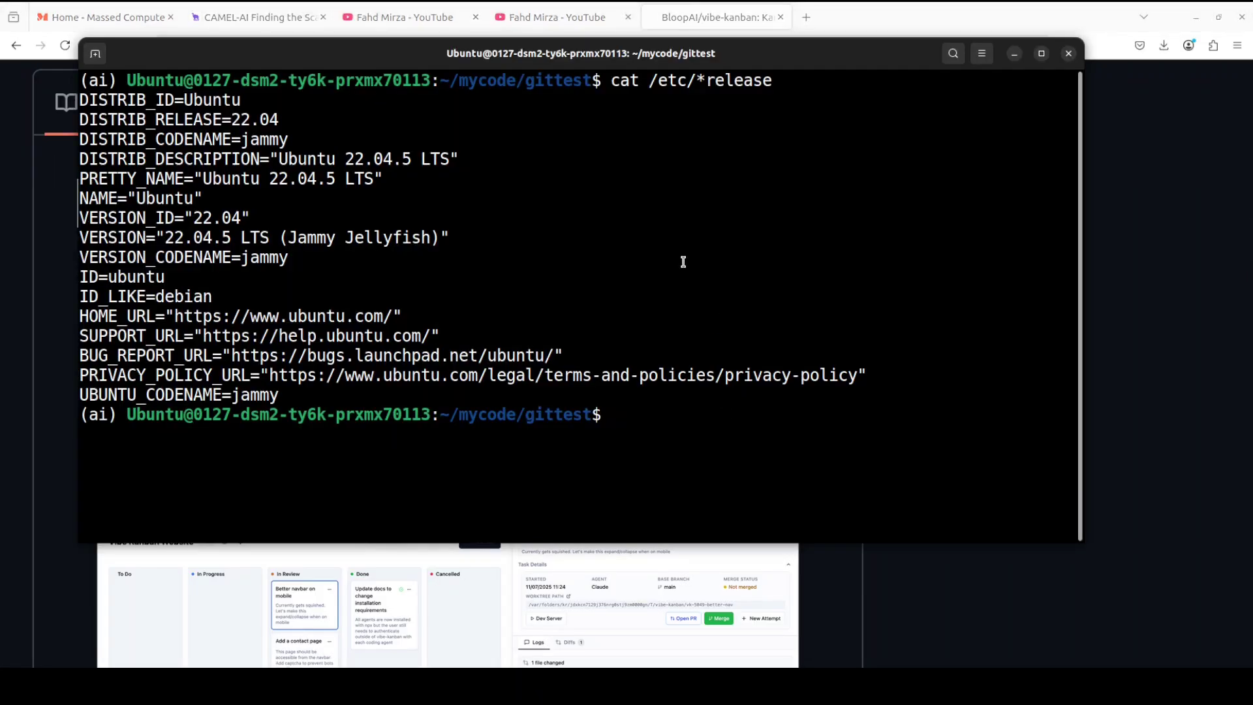
left_click(107, 17)
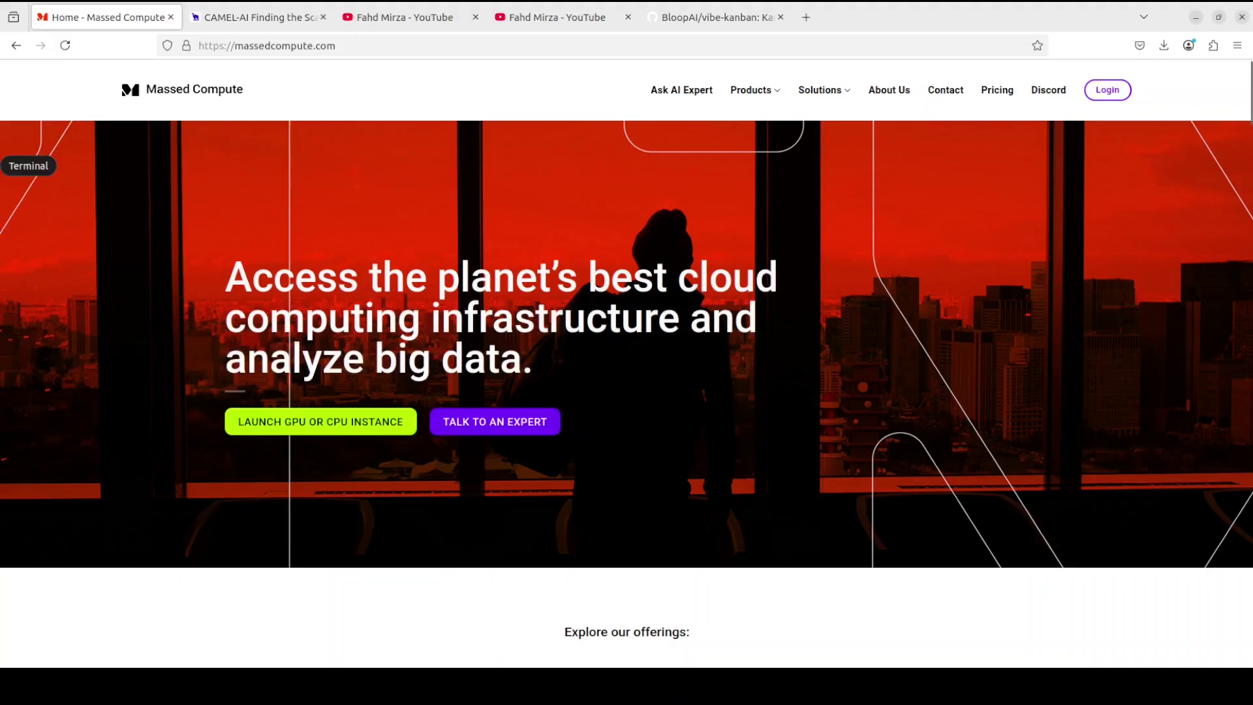
left_click(2, 166)
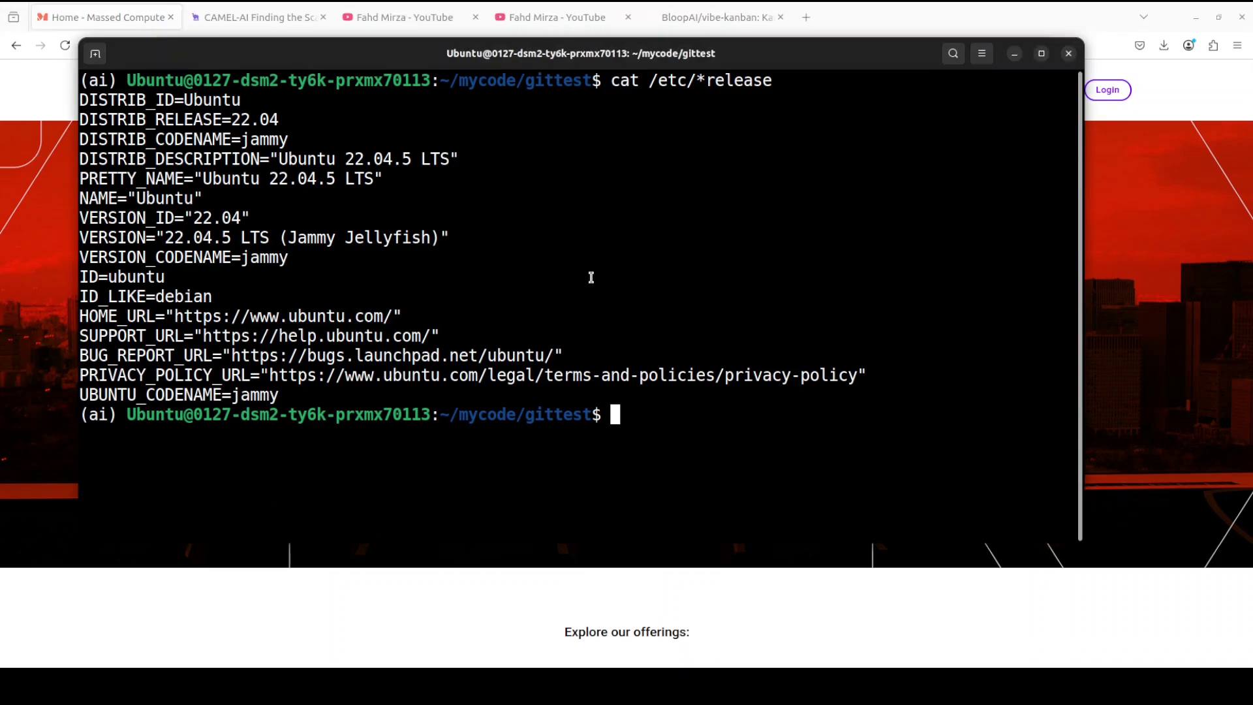
key("ctrl+l")
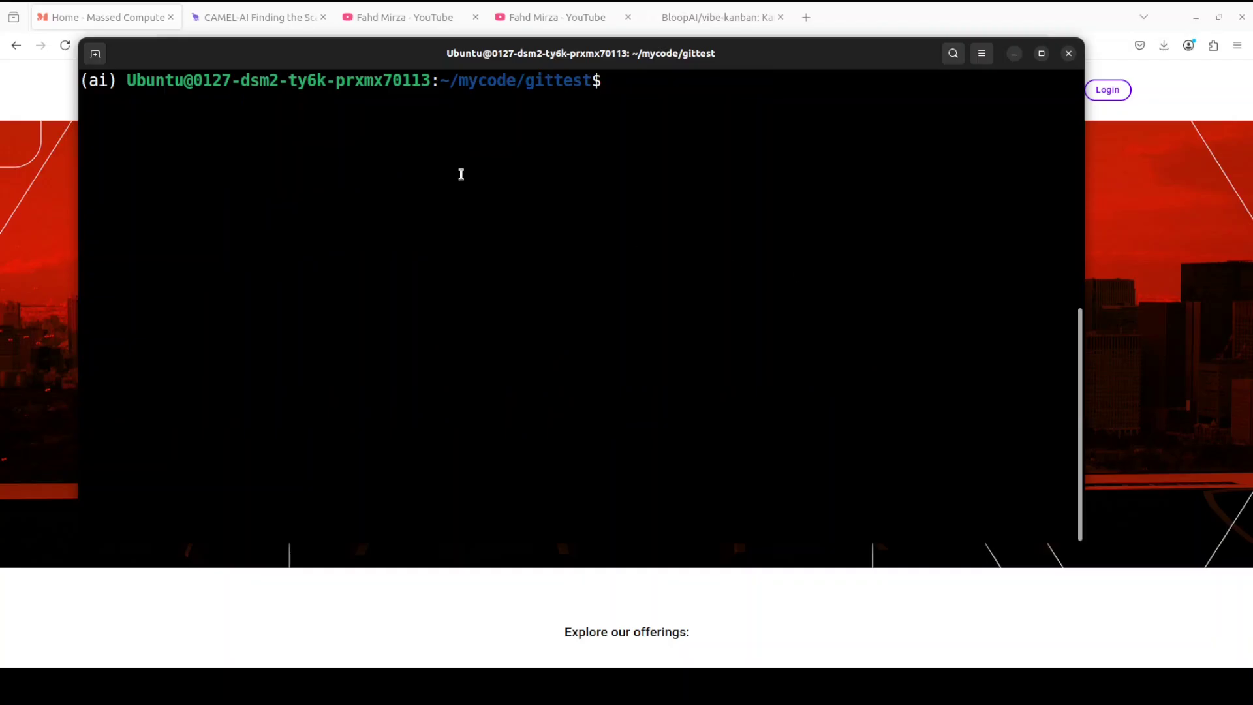
Check the node, npm and npx versions, then paste the two environment variable exports
right_click(435, 148)
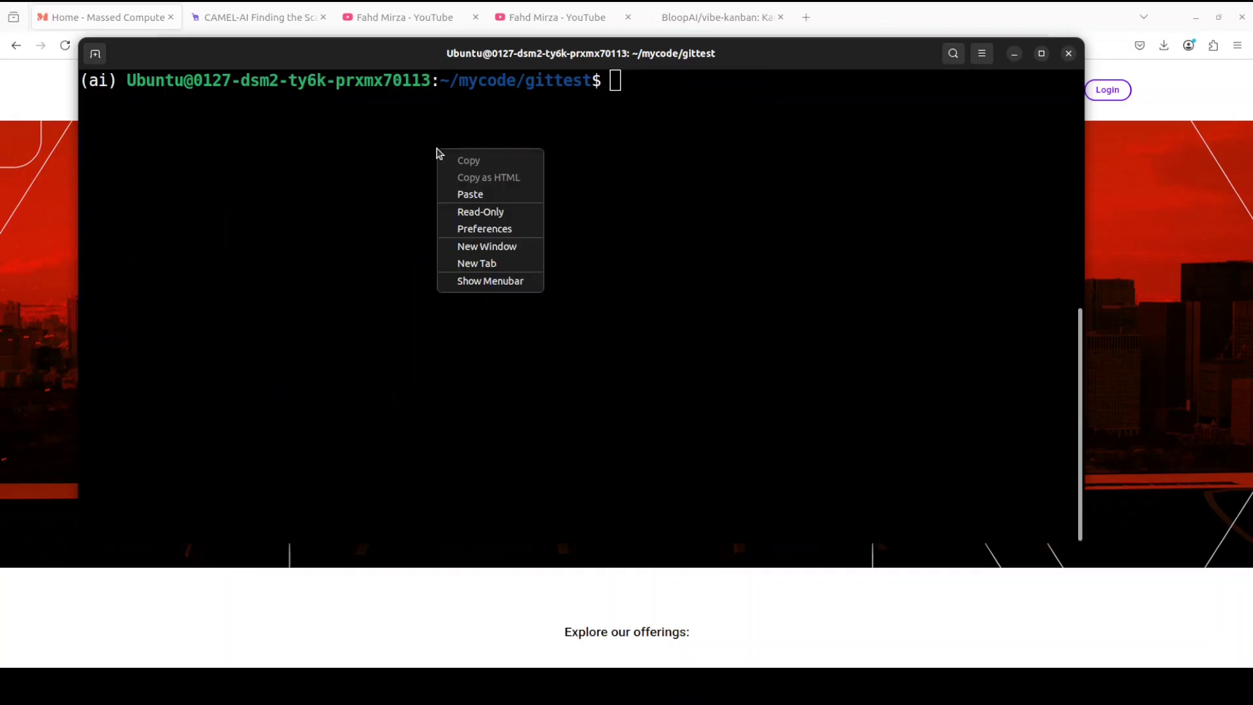
left_click(468, 195)
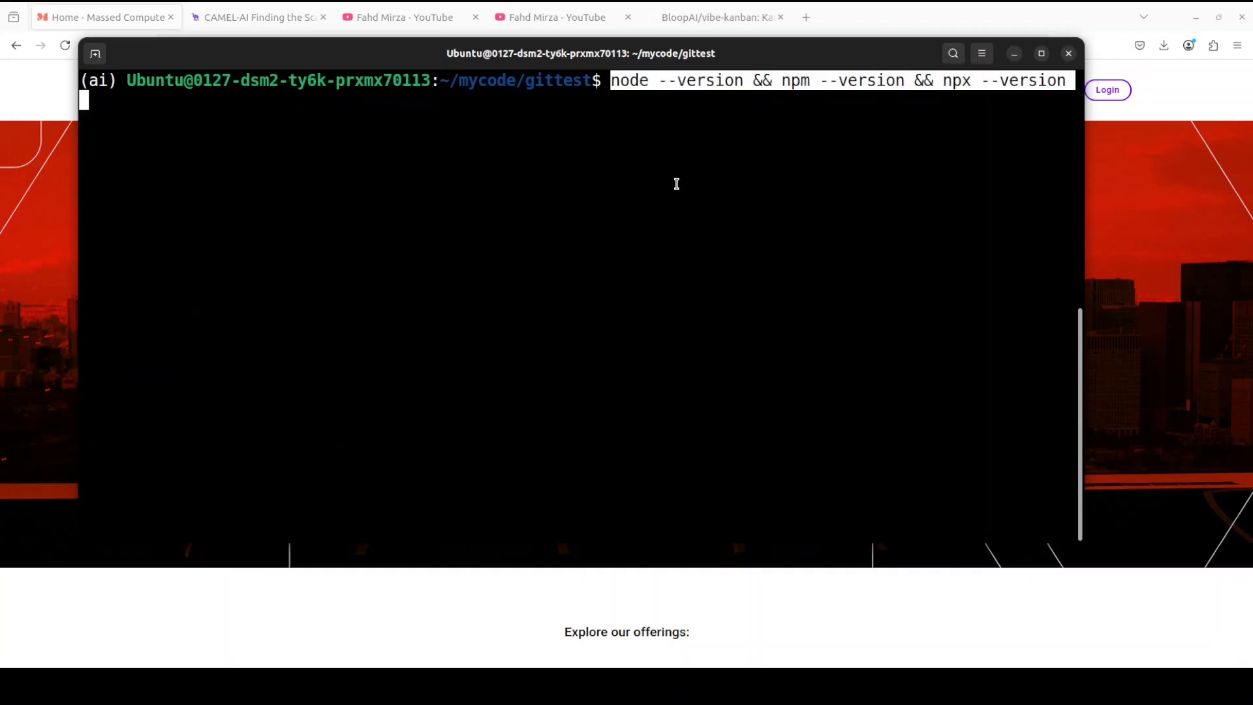
key("Return")
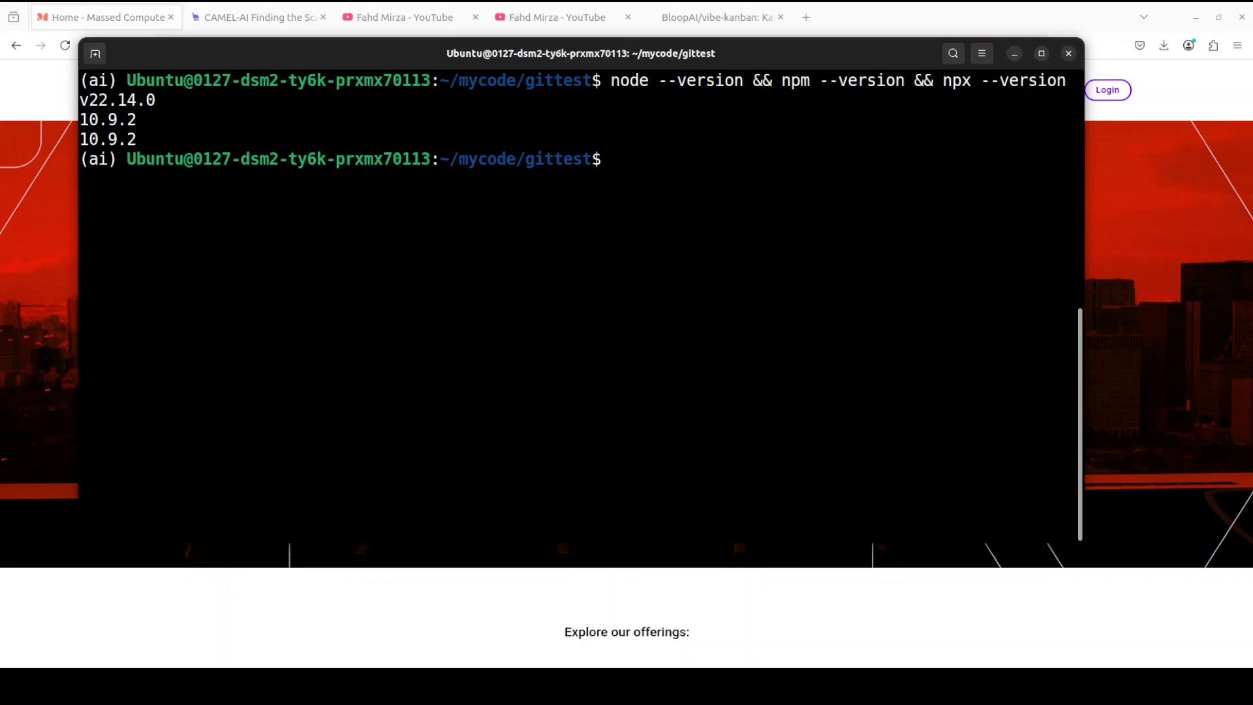
right_click(574, 244)
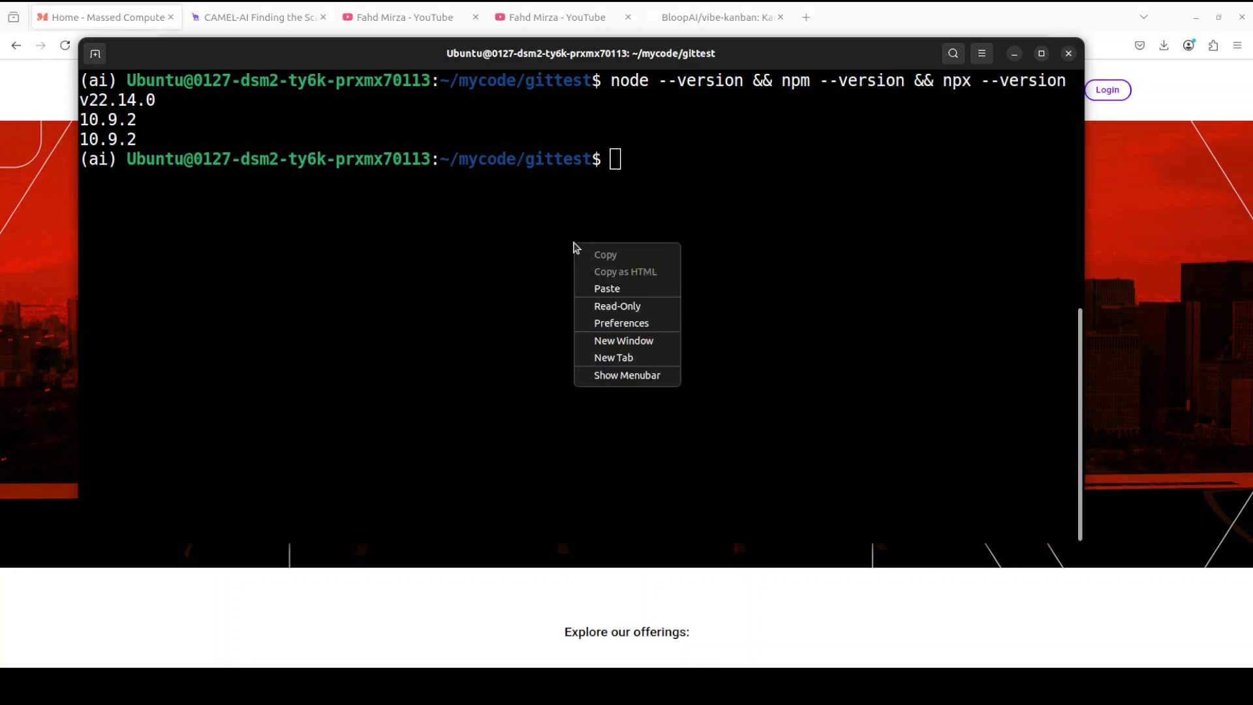
left_click(607, 288)
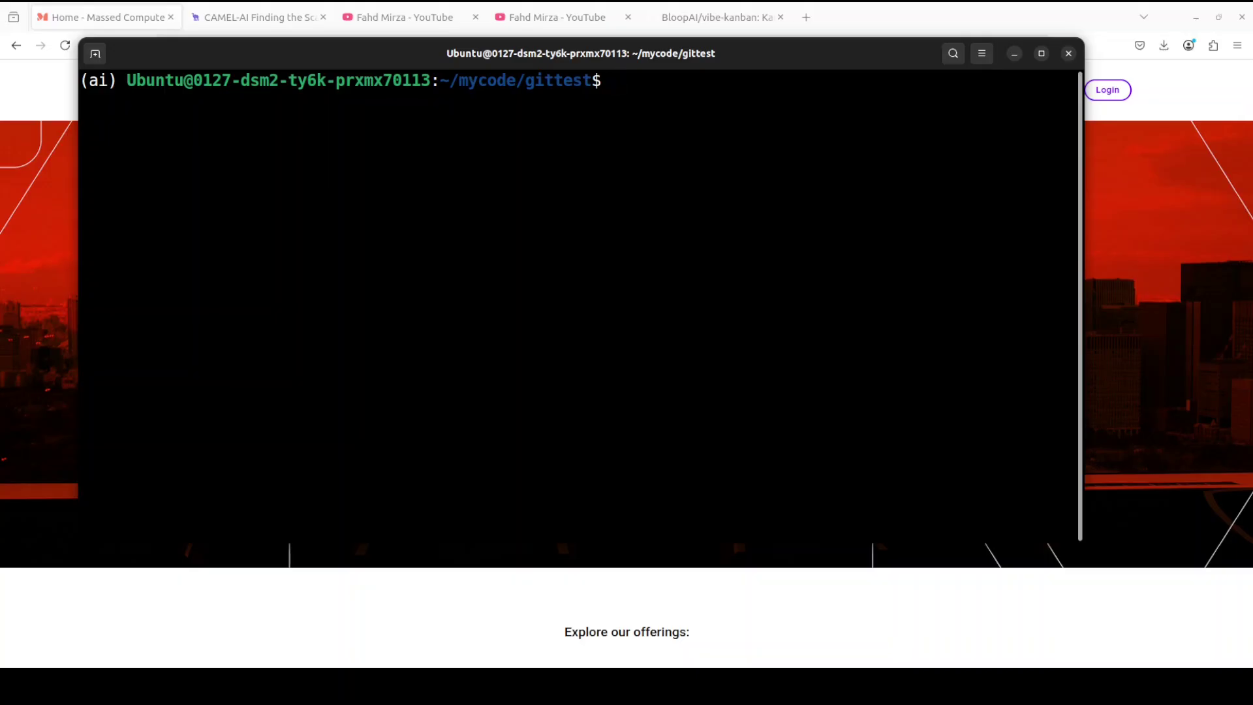
right_click(482, 138)
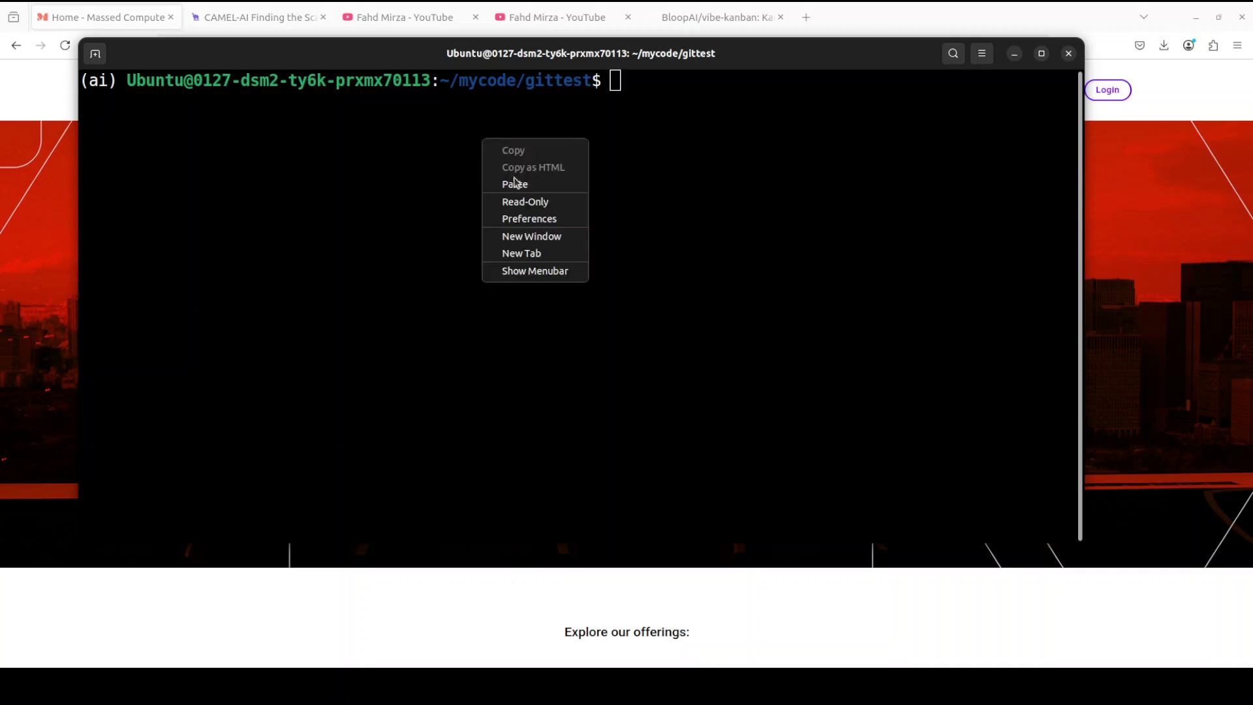
left_click(516, 184)
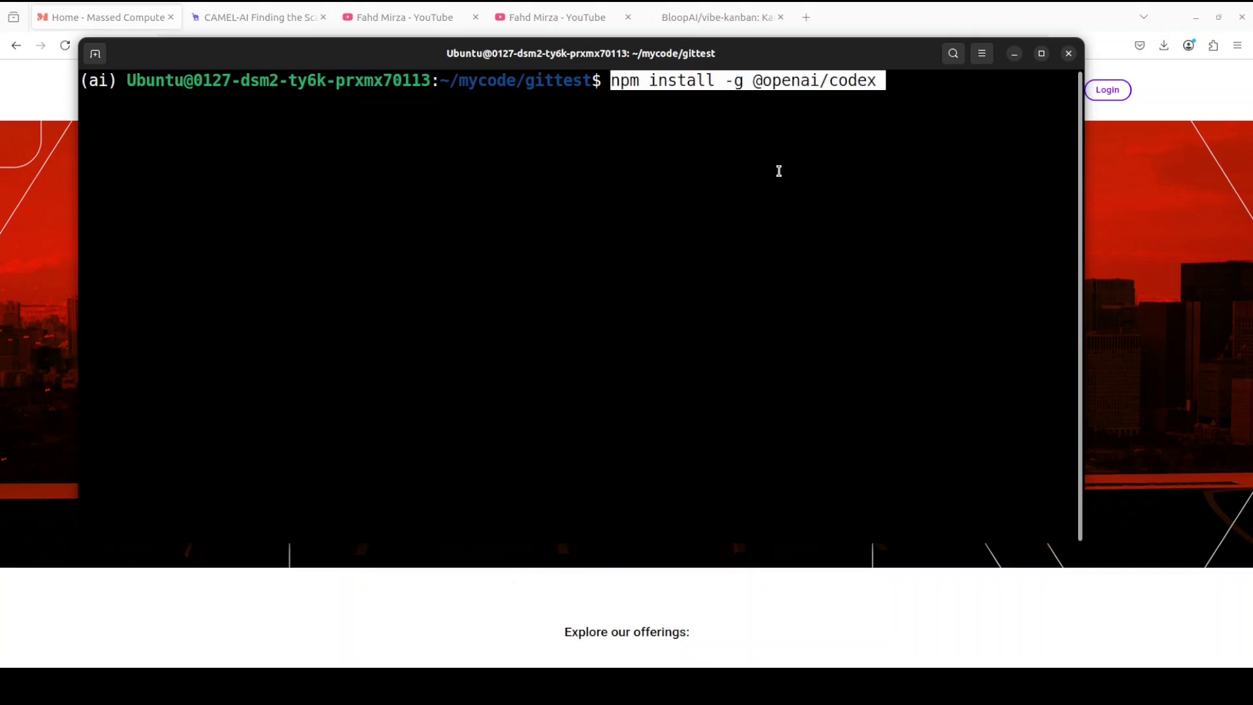
key("Return")
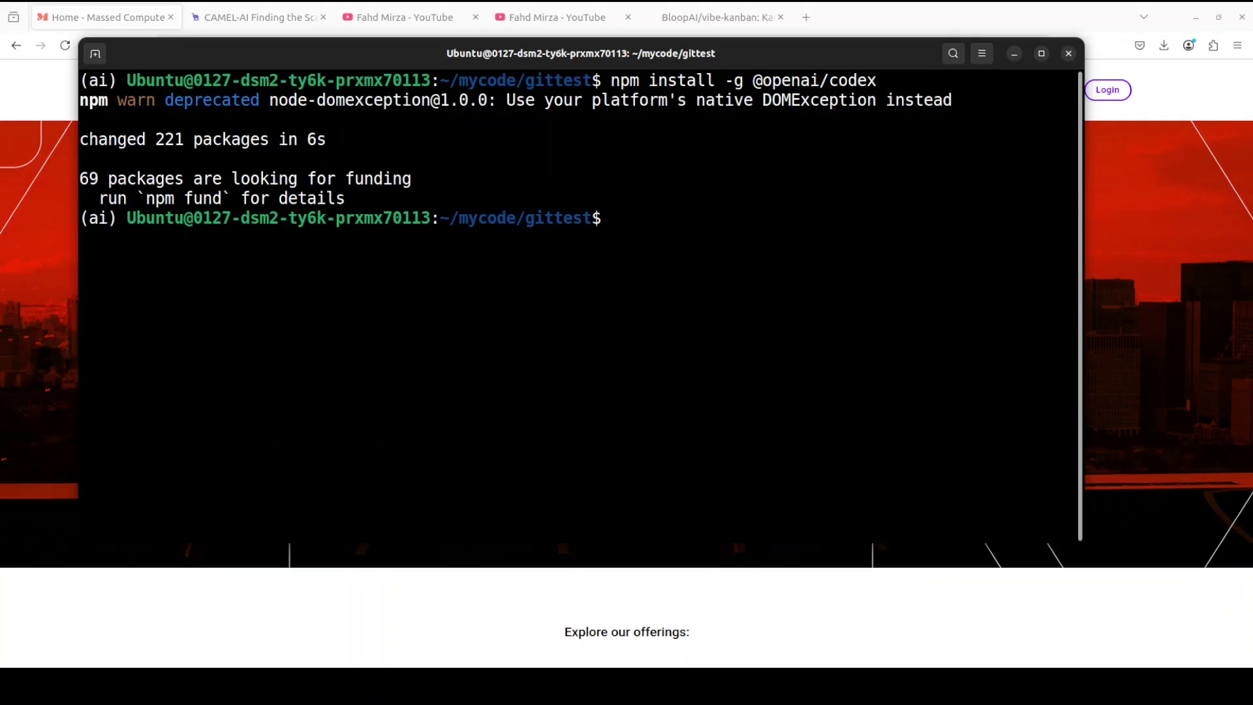
right_click(567, 245)
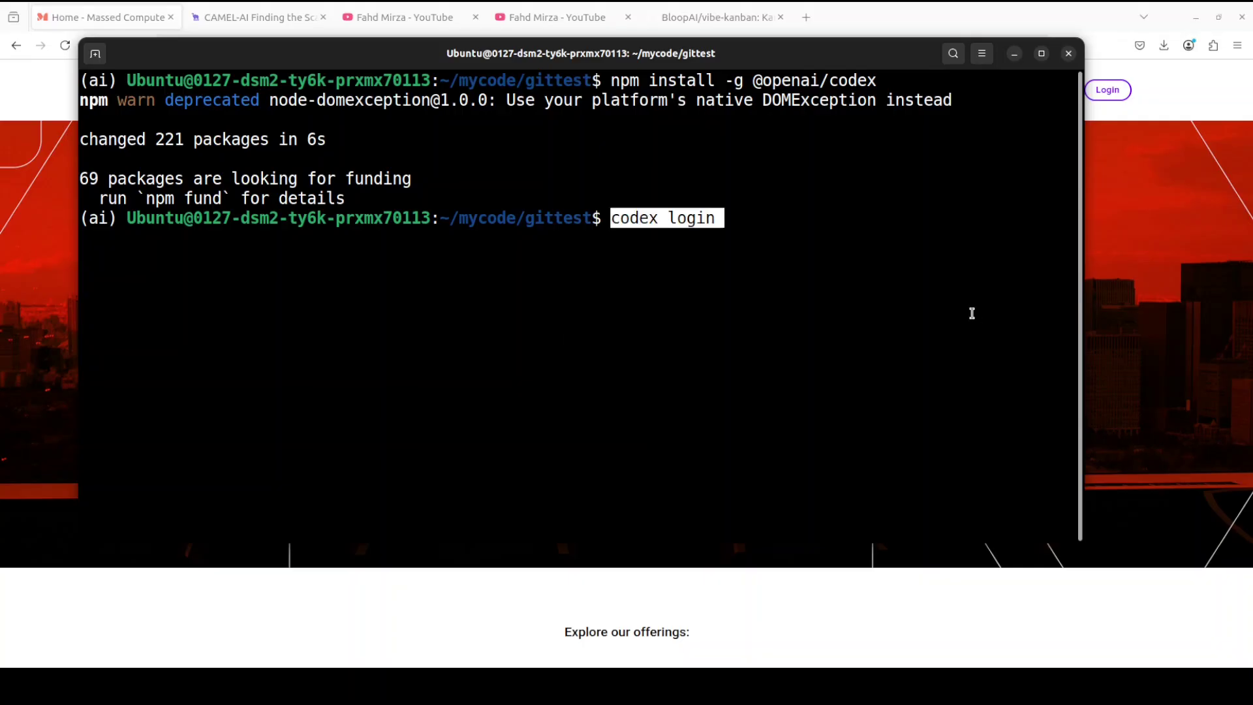
key("Return")
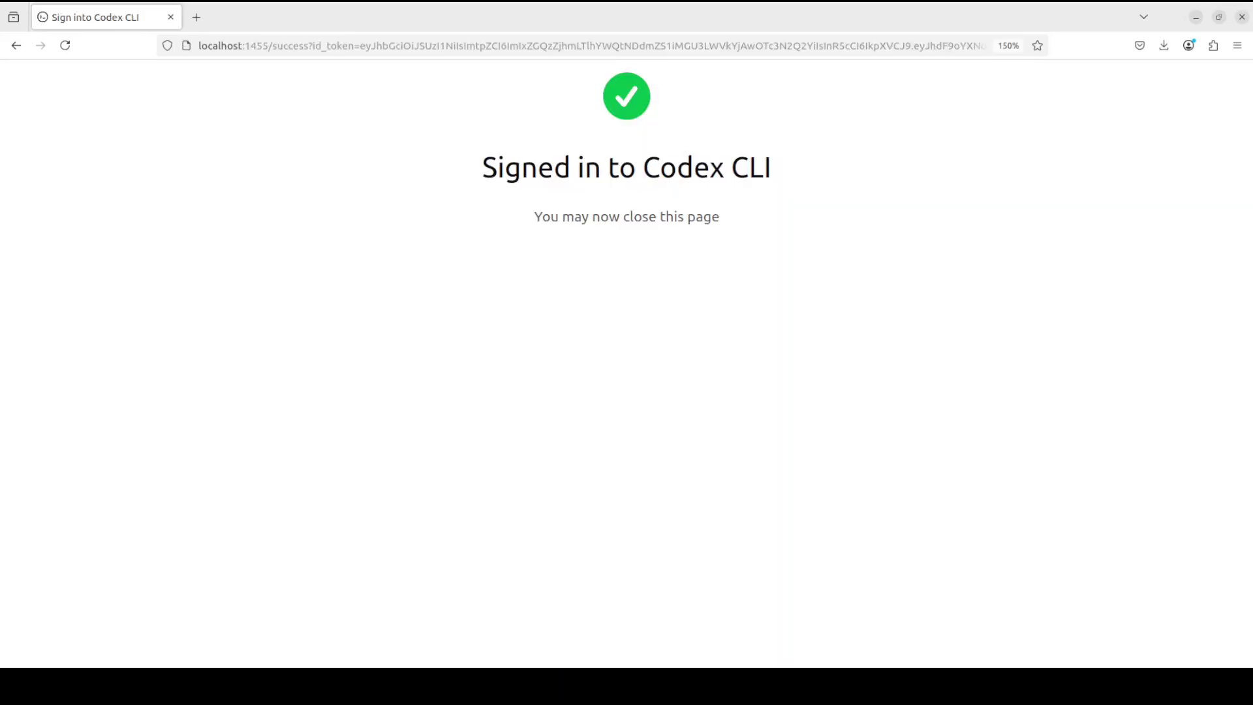
Back in Terminal, paste and run the global Claude Code install command
key("alt+Tab")
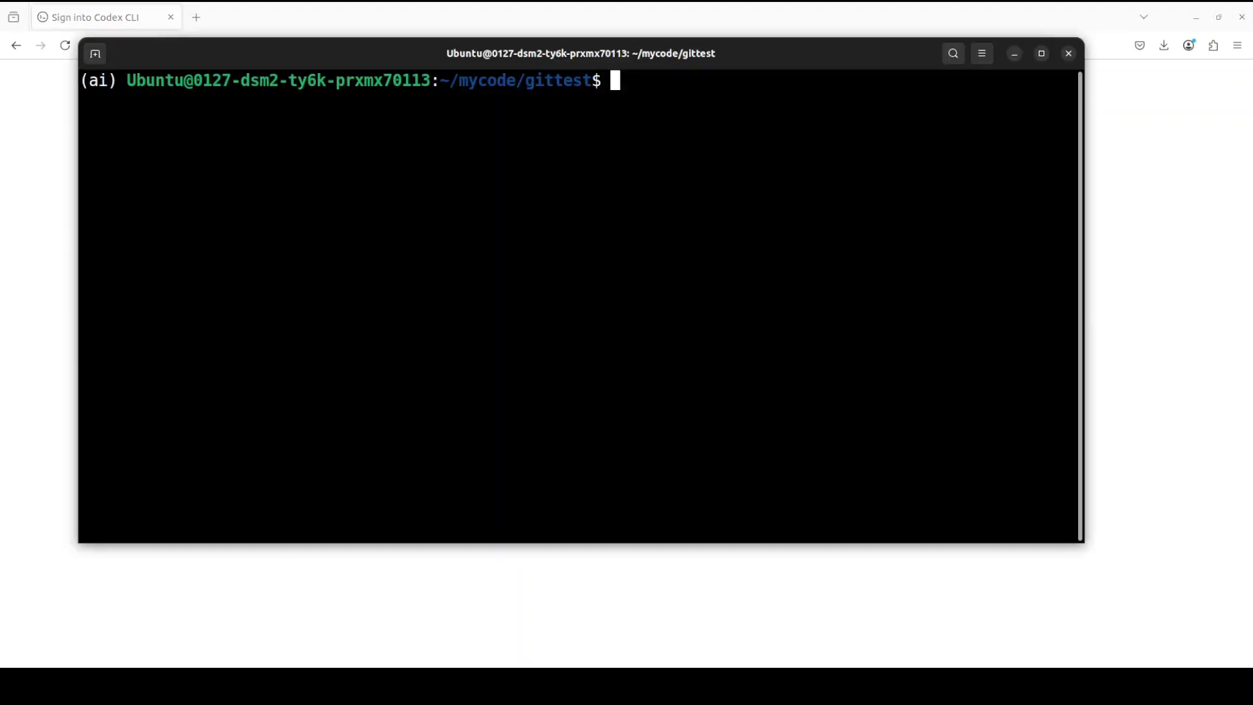
right_click(498, 214)
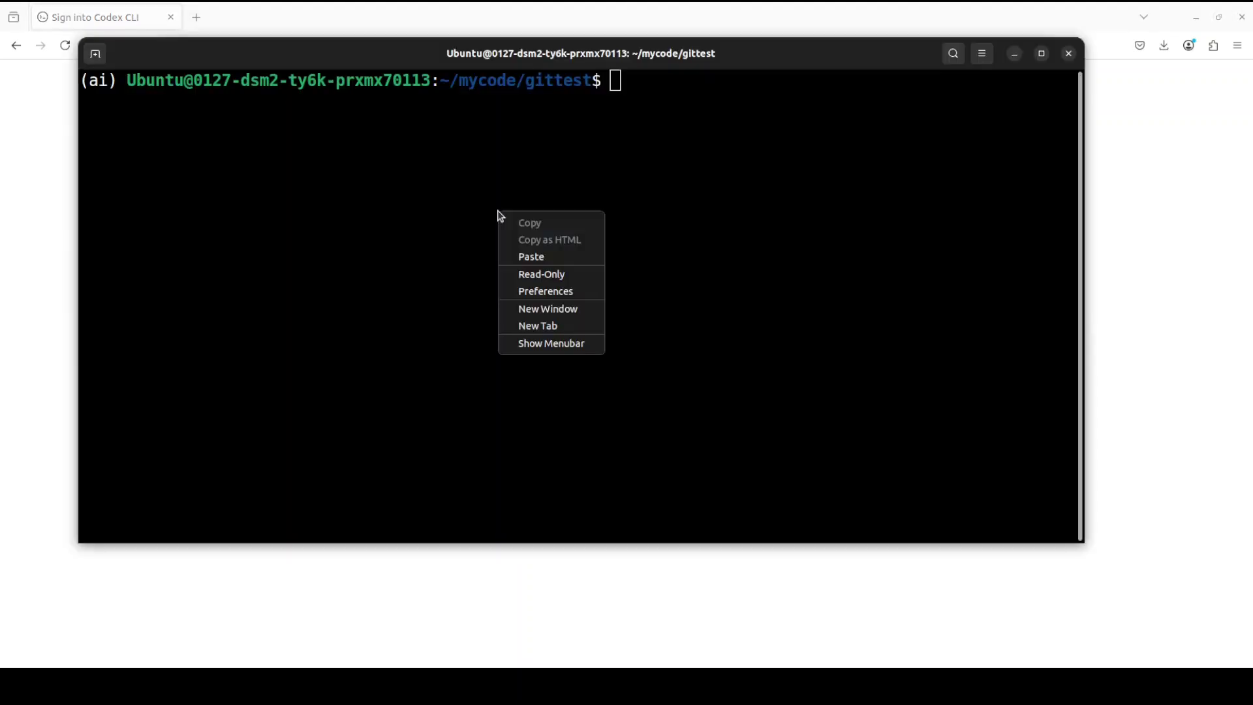
key("Return")
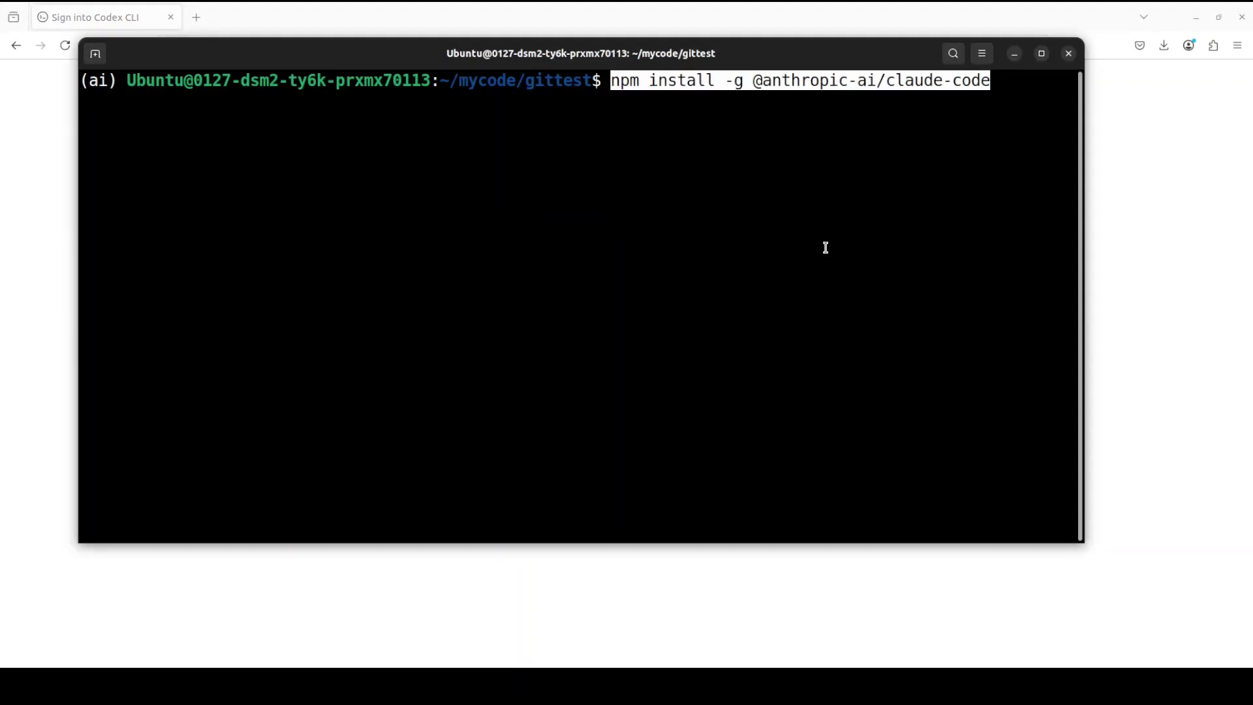
key("Return")
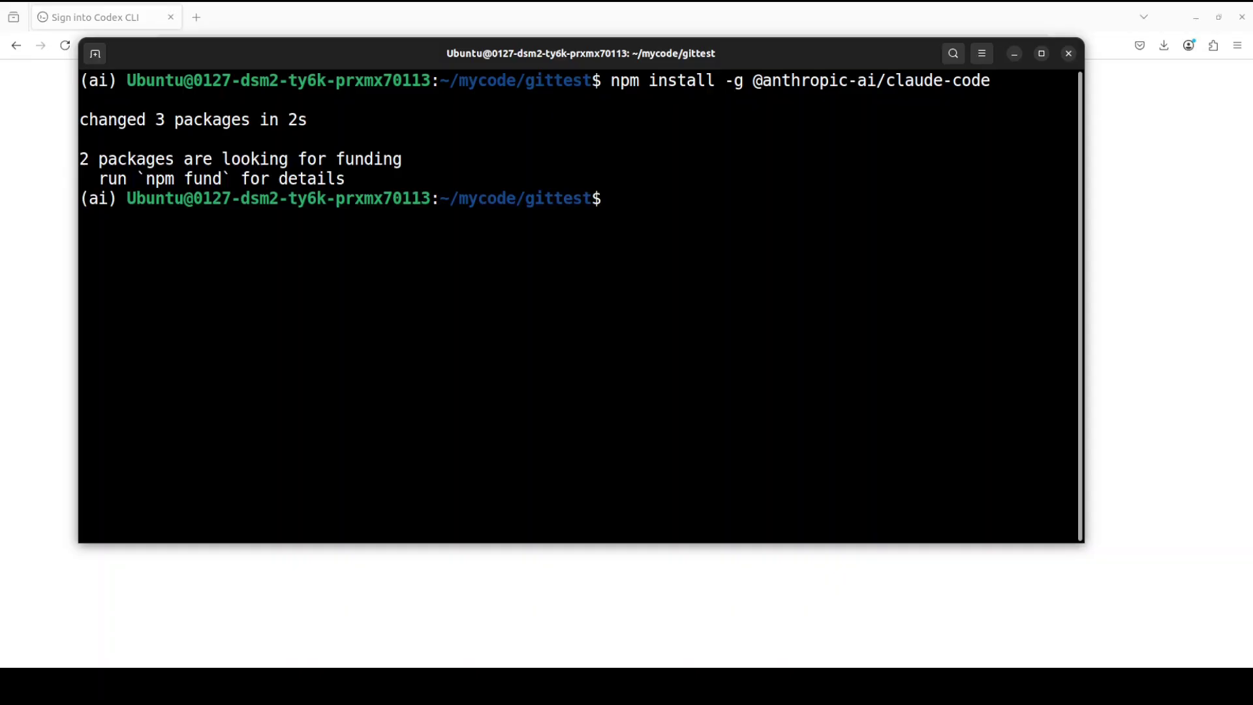
Launch claude in ~/mycode/gittest, trust the folder, and inspect the API key notice
right_click(557, 265)
left_click(637, 313)
key("Return")
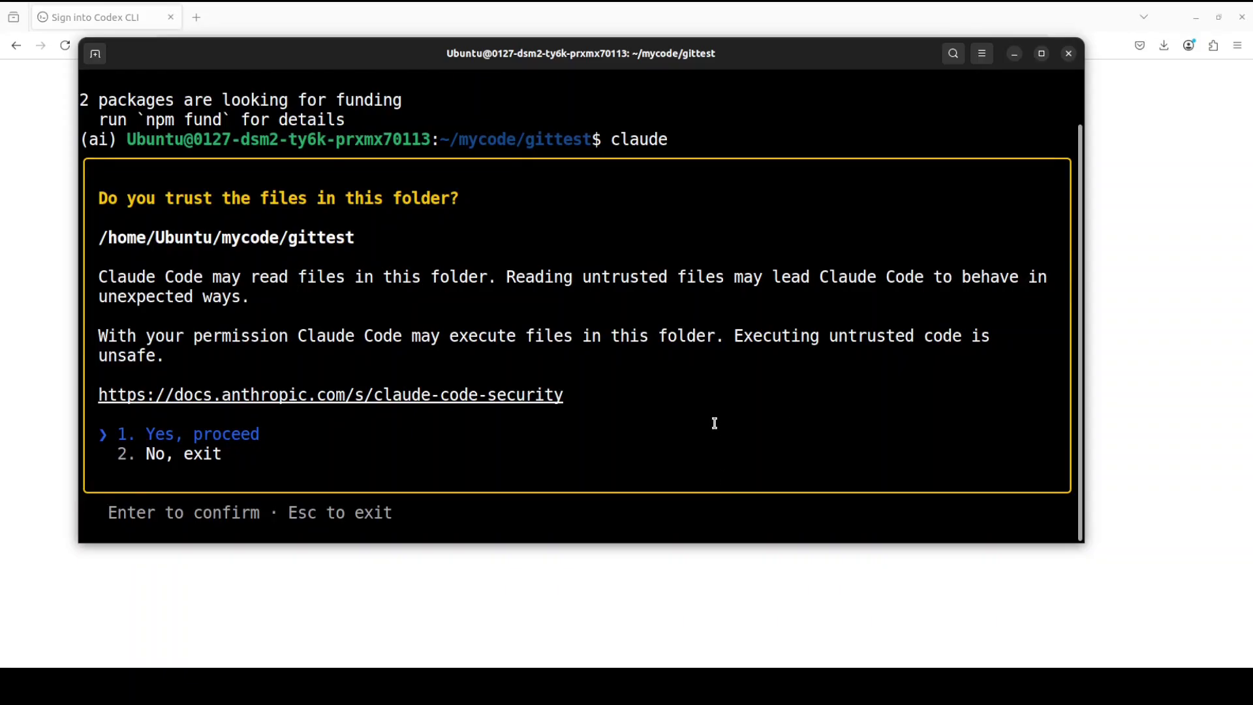
key("Return")
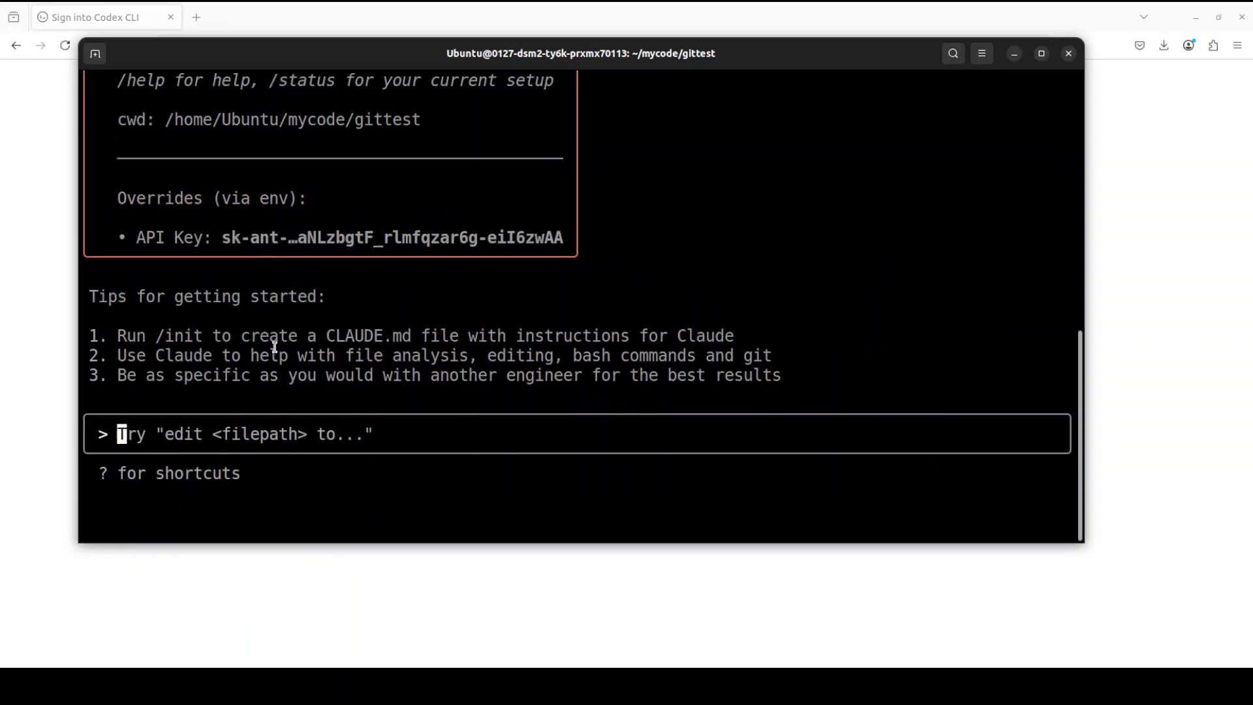
left_click_drag(229, 238, 557, 233)
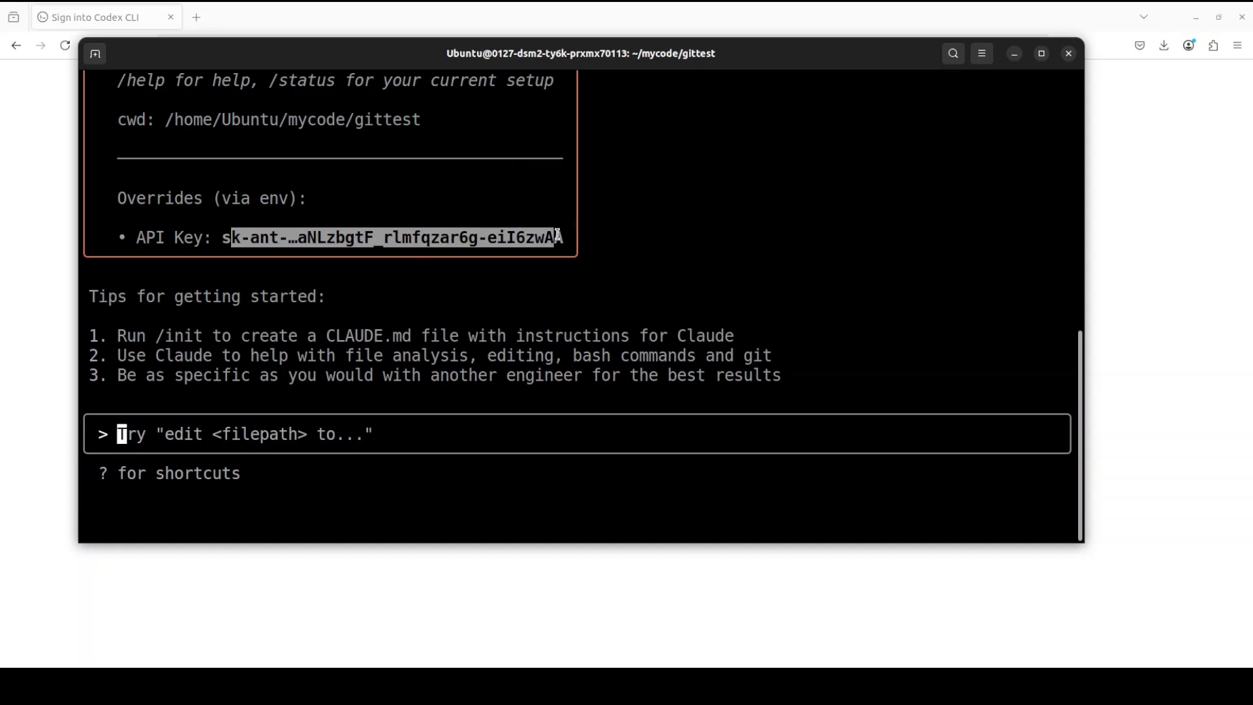
left_click(333, 243)
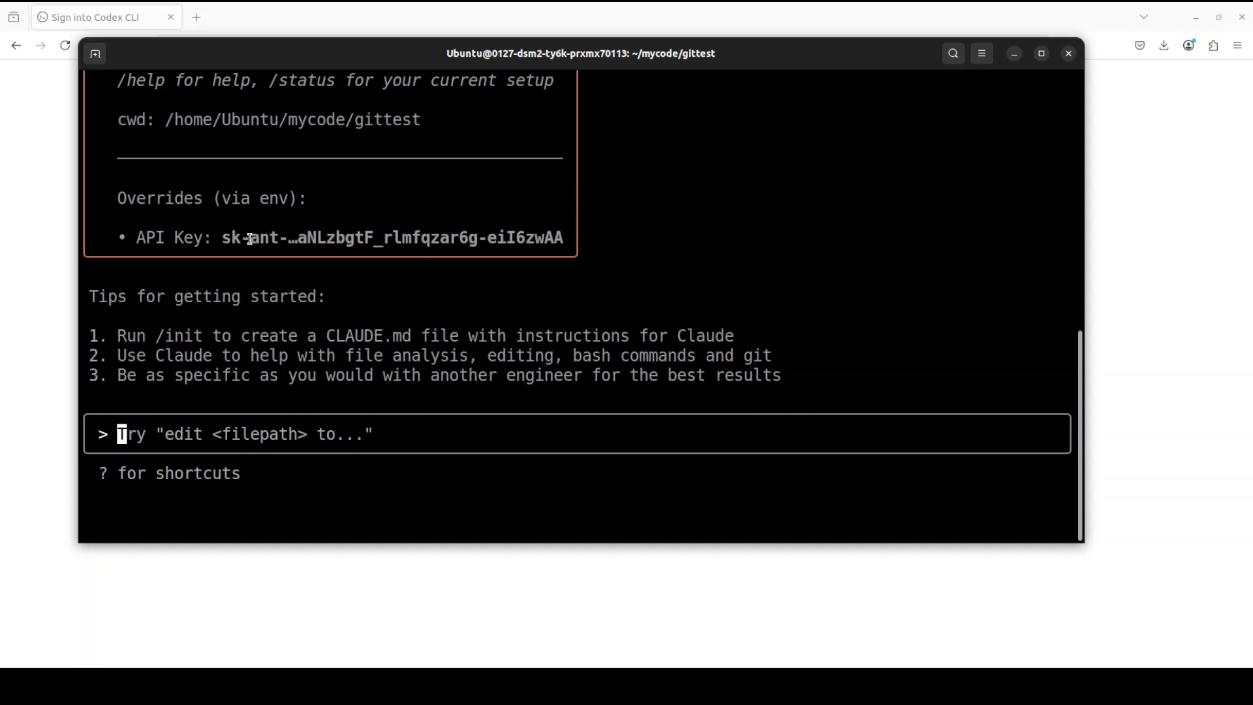
left_click_drag(250, 238, 448, 239)
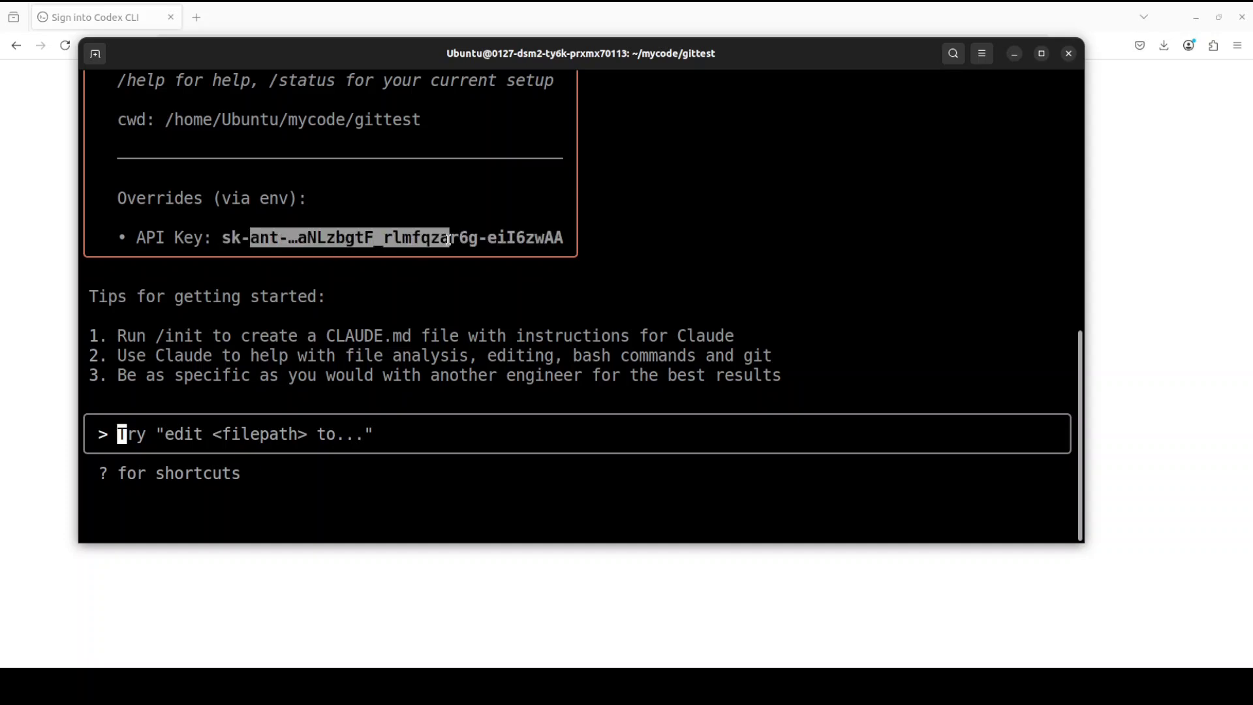
left_click(436, 362)
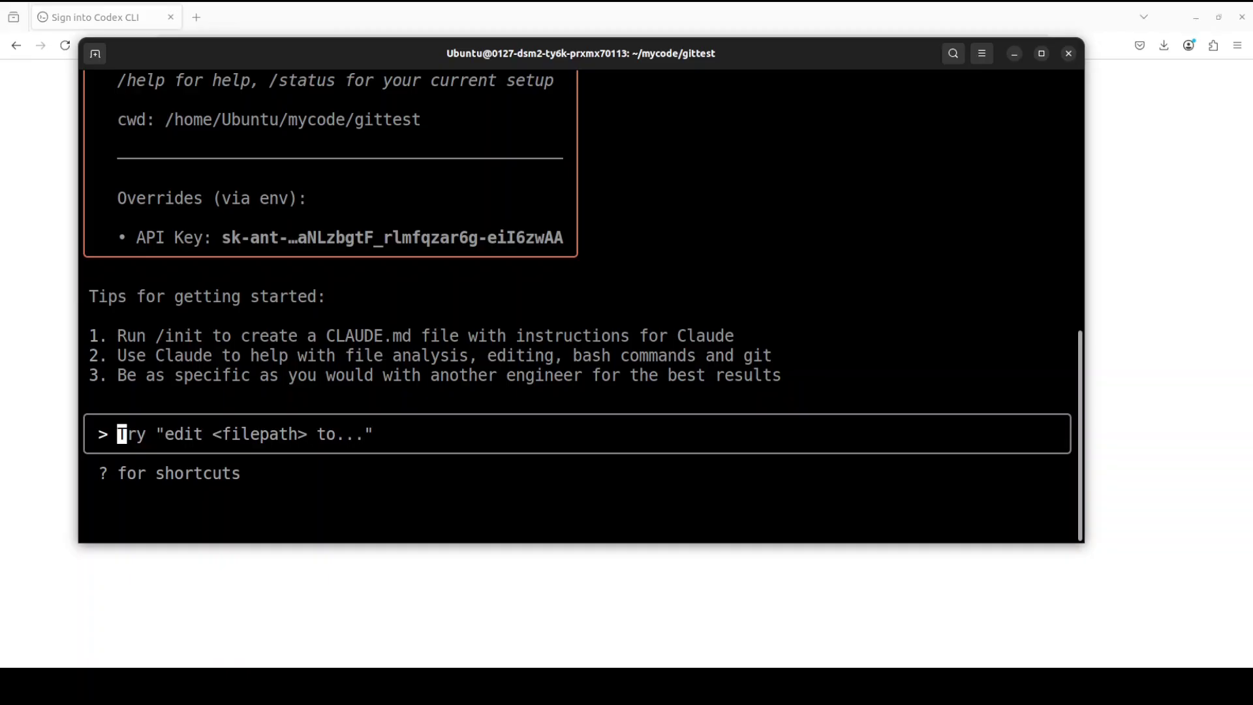
Exit Claude Code, clear the screen, and git clone vibe-kanban into gittest
key("ctrl+c")
key("ctrl+c")
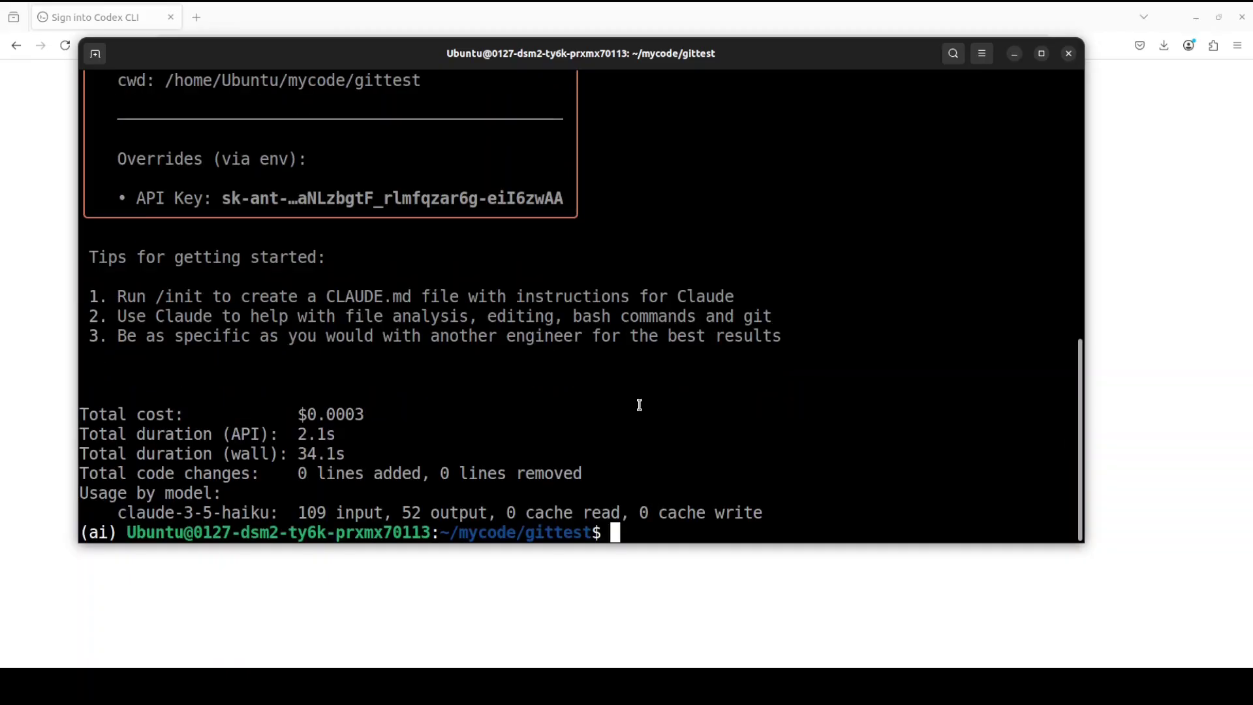
key("ctrl+l")
right_click(483, 150)
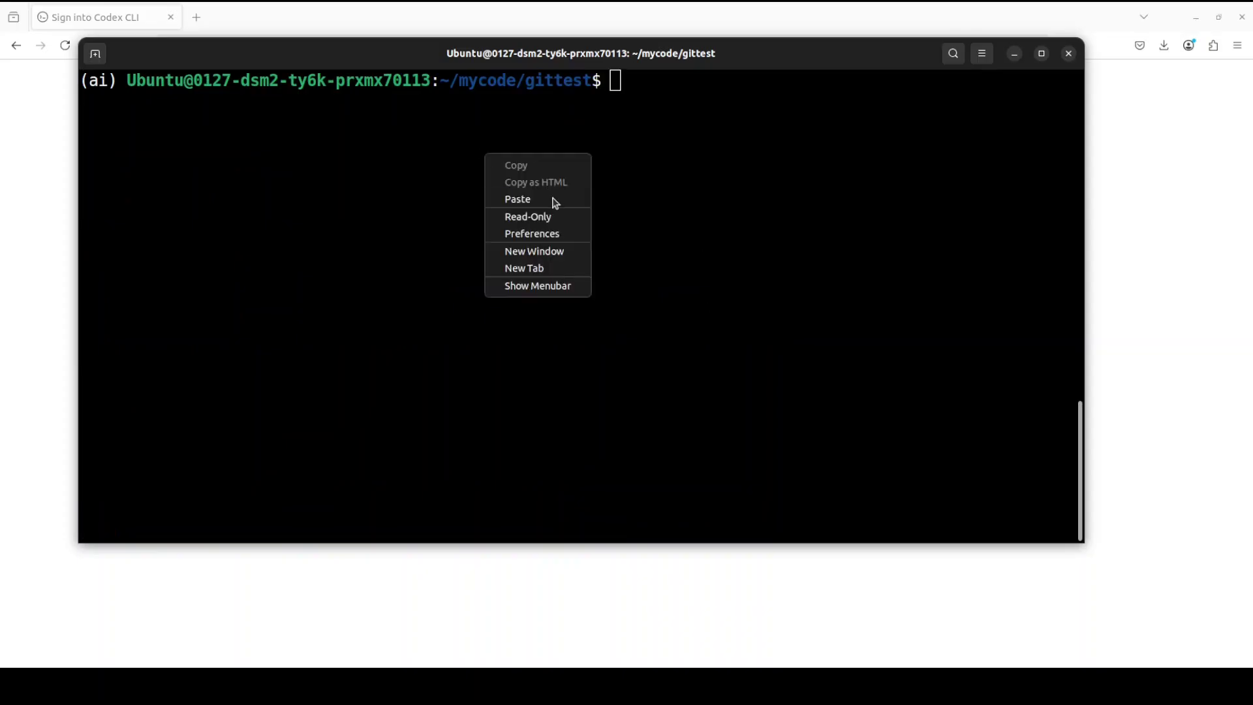
left_click(554, 201)
key("Return")
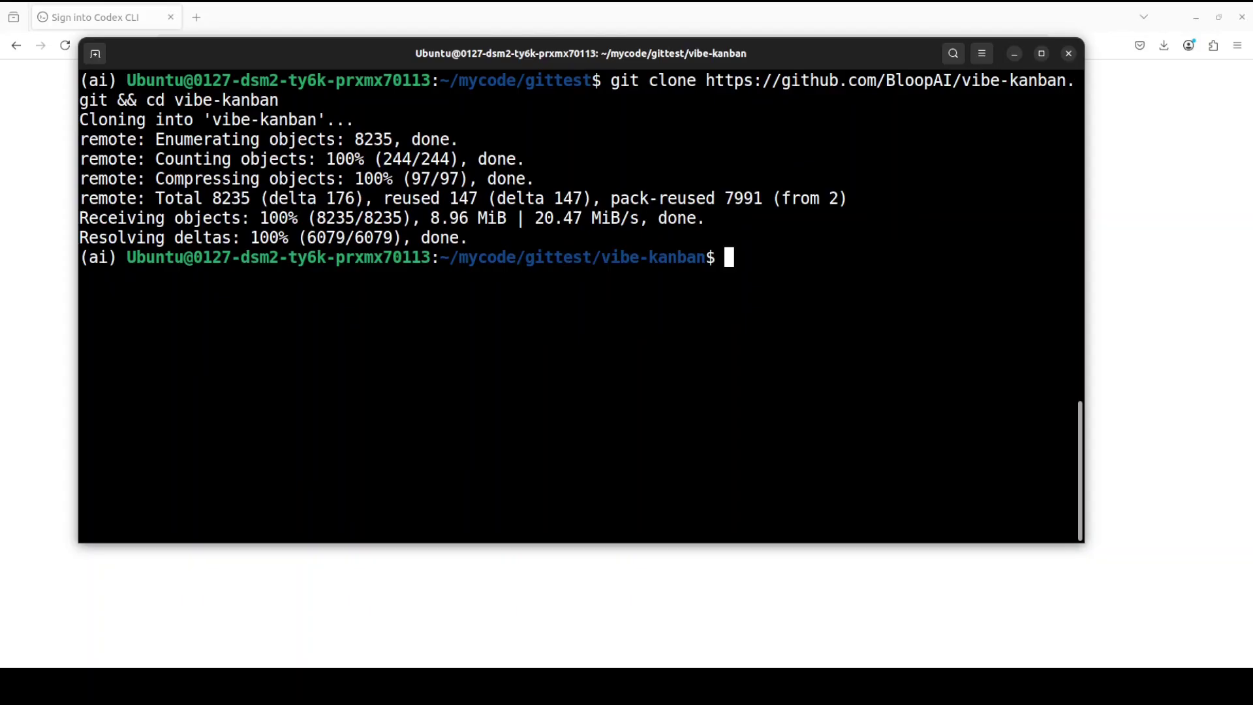
Try npx vibe-kanban, then clear and run npm install -g pnpm
right_click(694, 308)
left_click(735, 357)
key("Return")
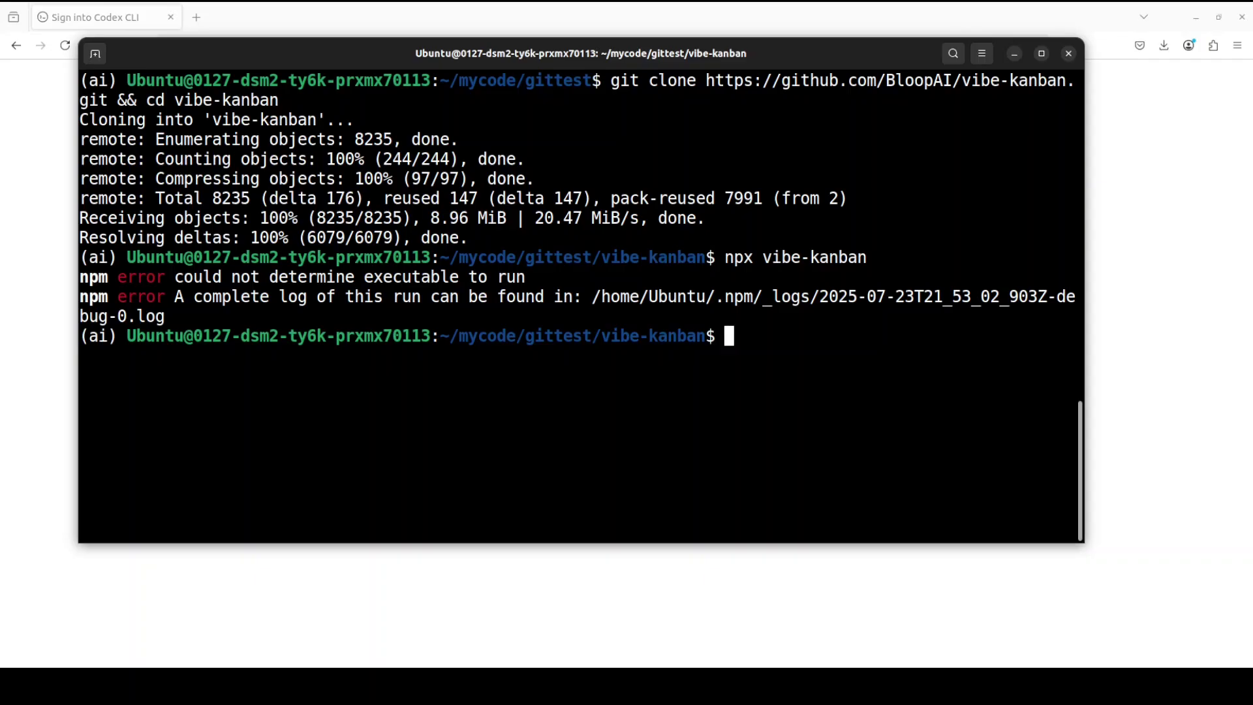
key("ctrl+l")
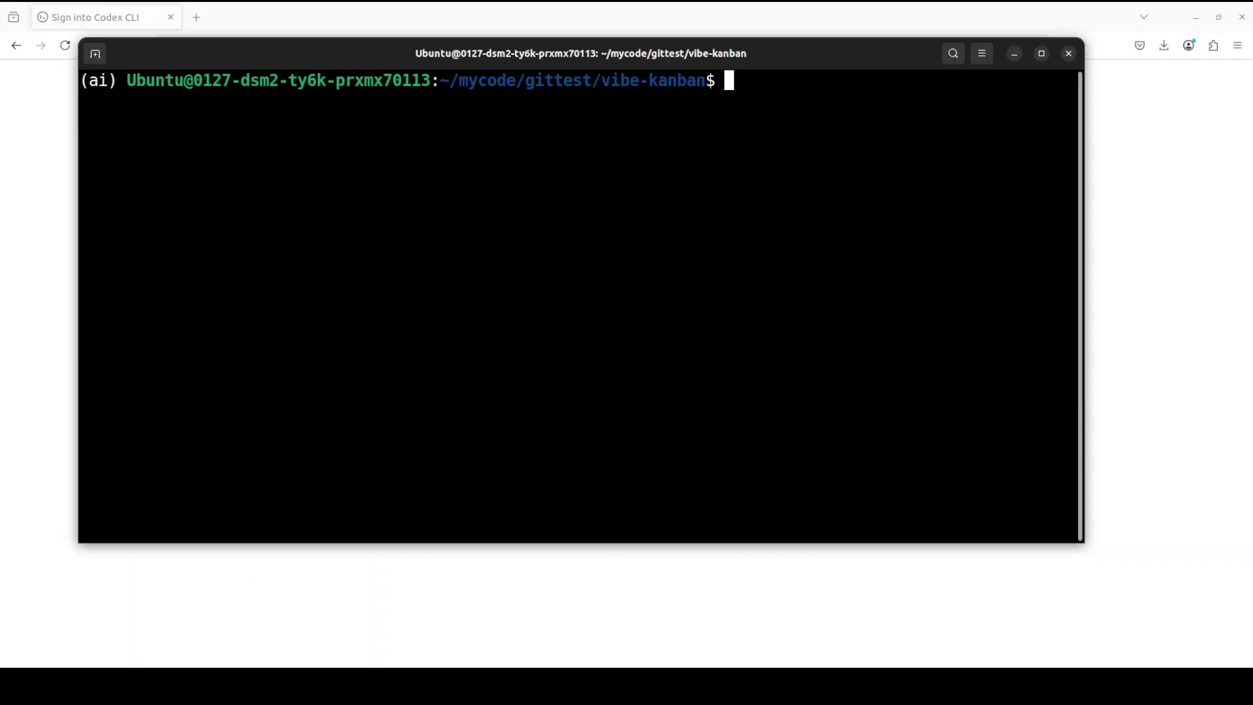
right_click(420, 128)
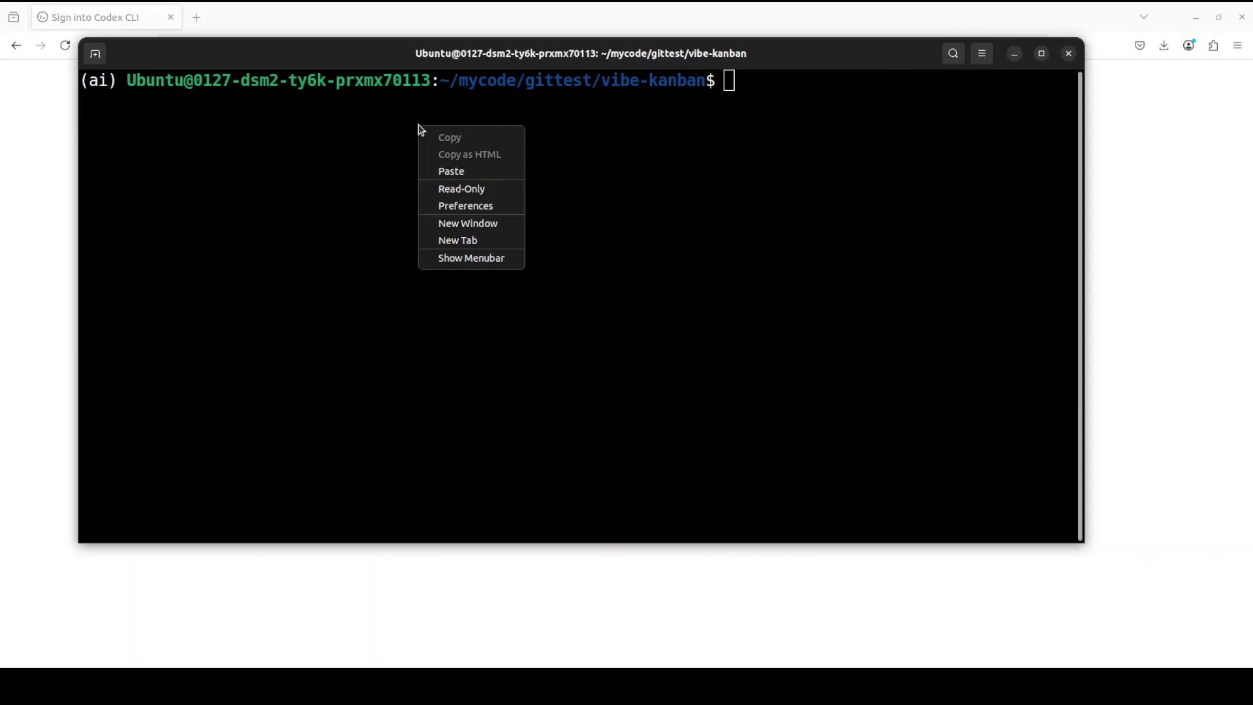
left_click(472, 174)
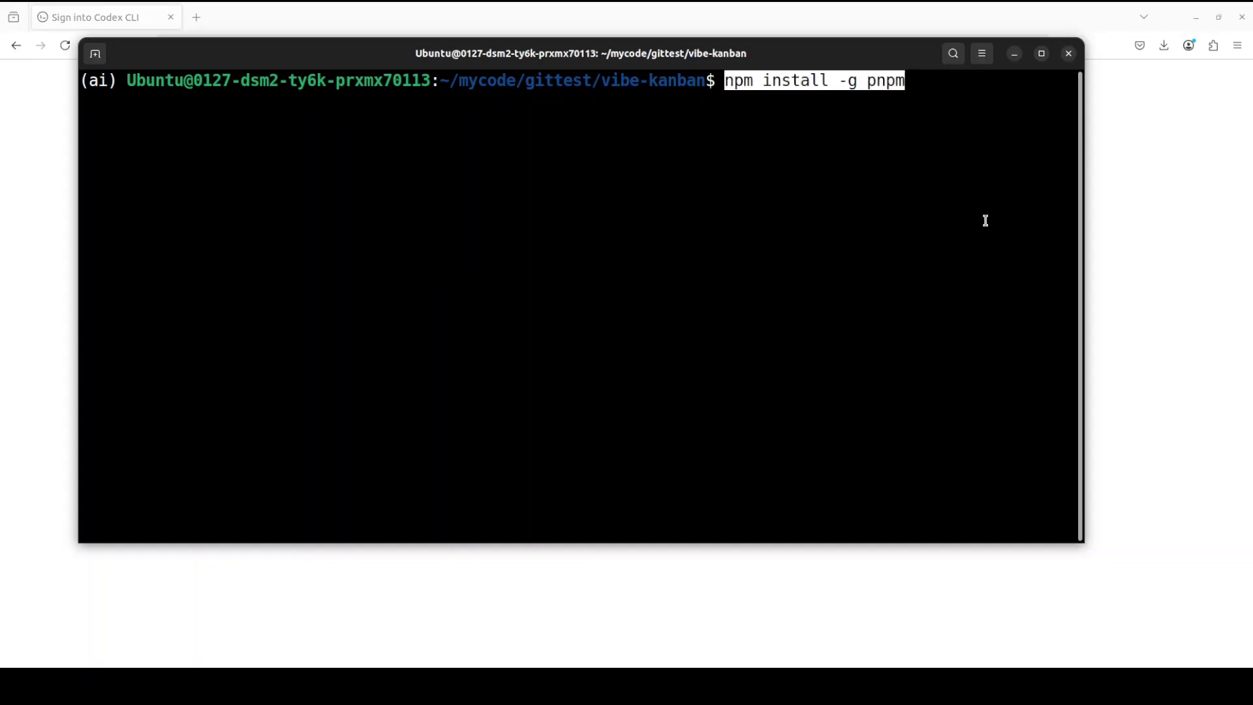
key("Return")
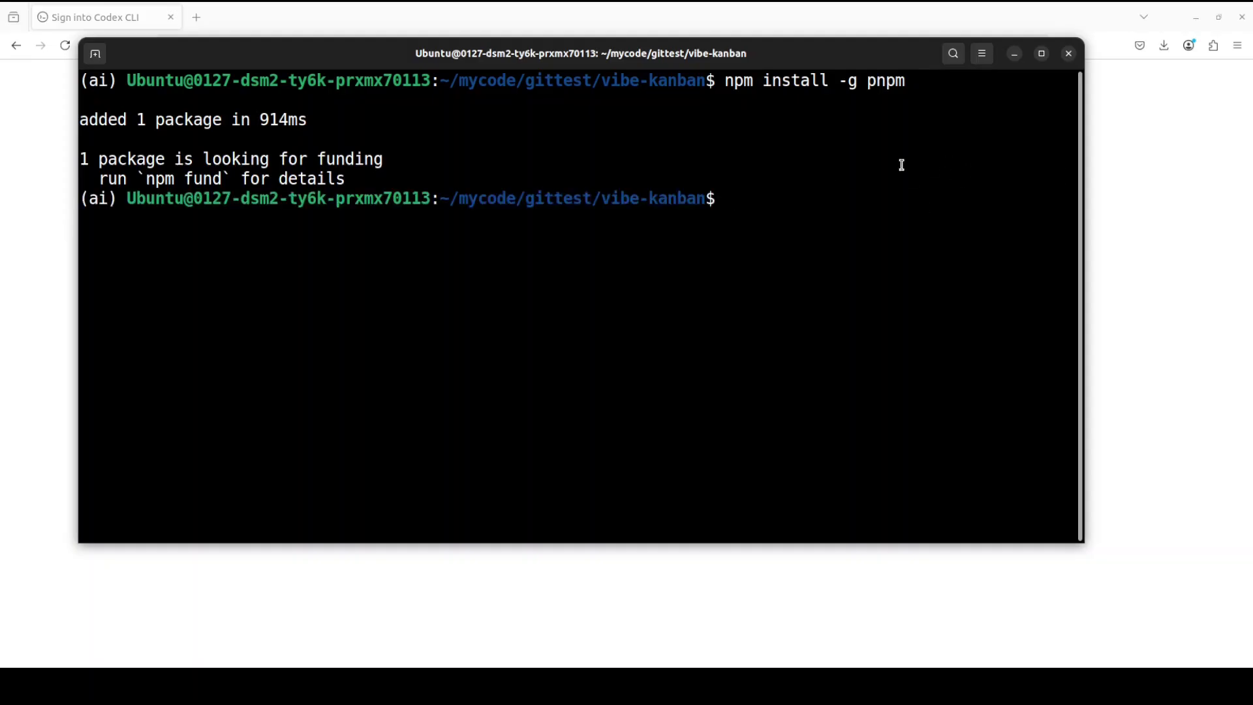
Run pnpm install and pnpm dev to start Vite on localhost:3000, then switch to Firefox
key("ctrl+l")
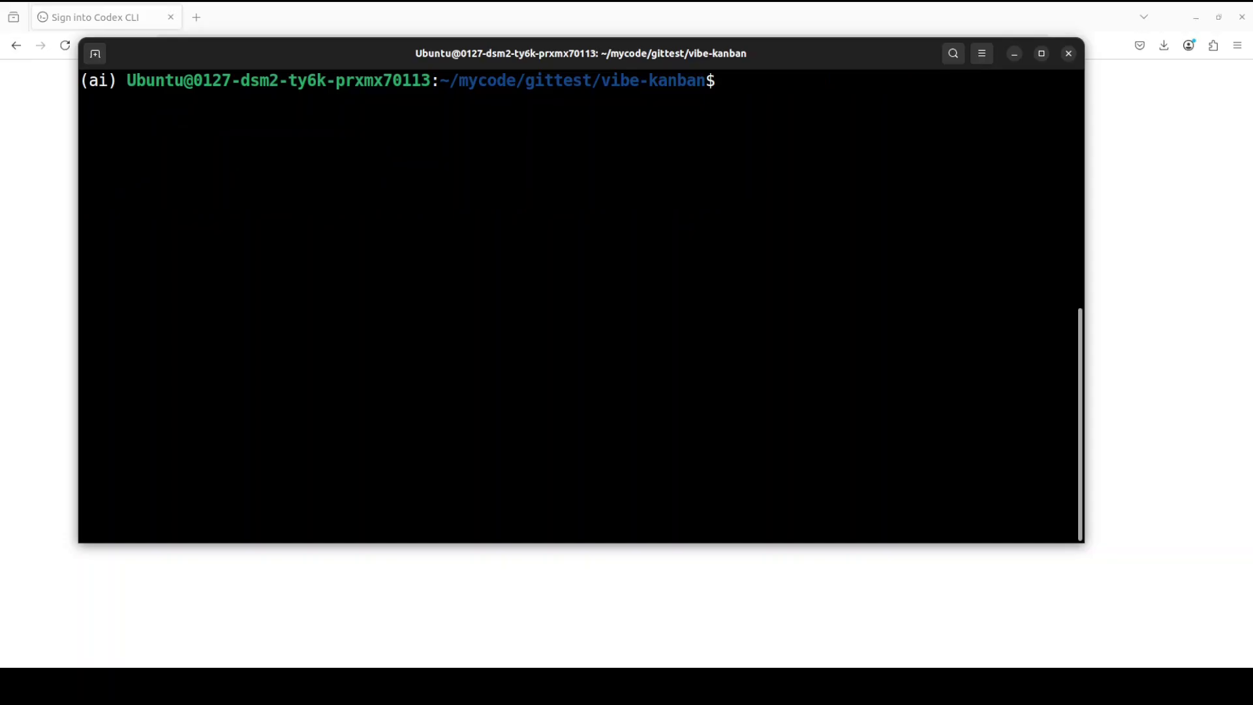
key("ctrl+shift+v")
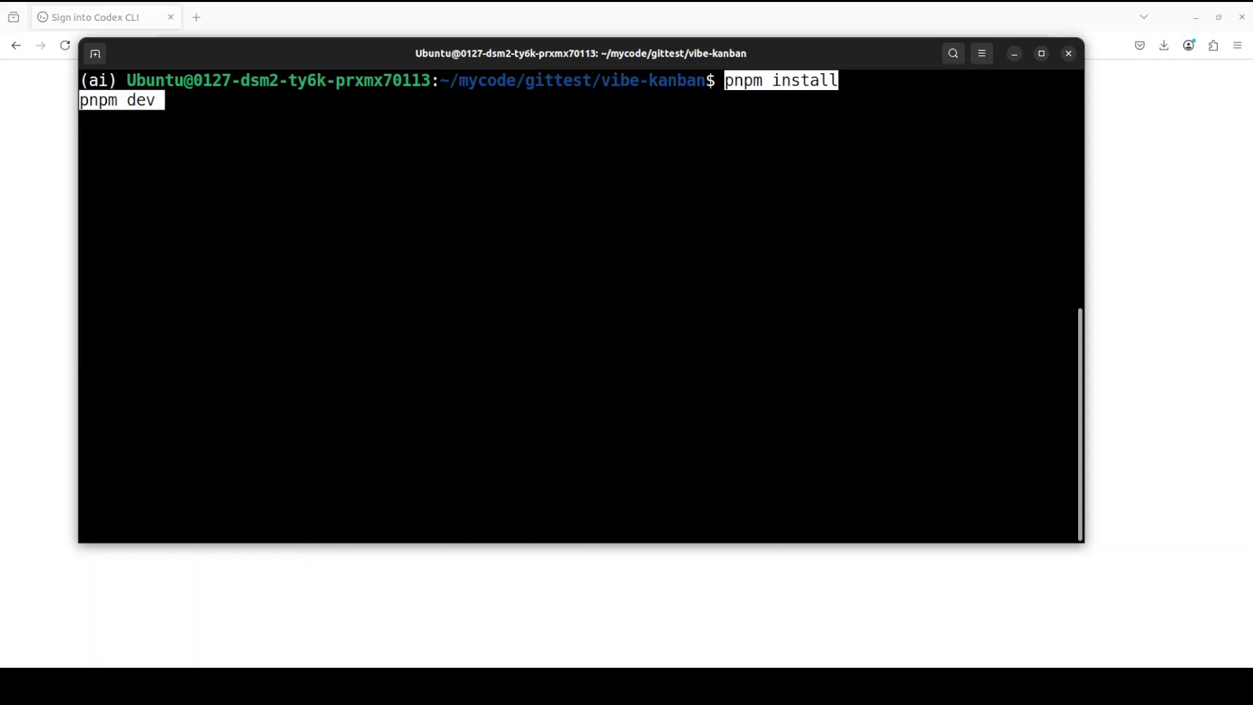
key("Return")
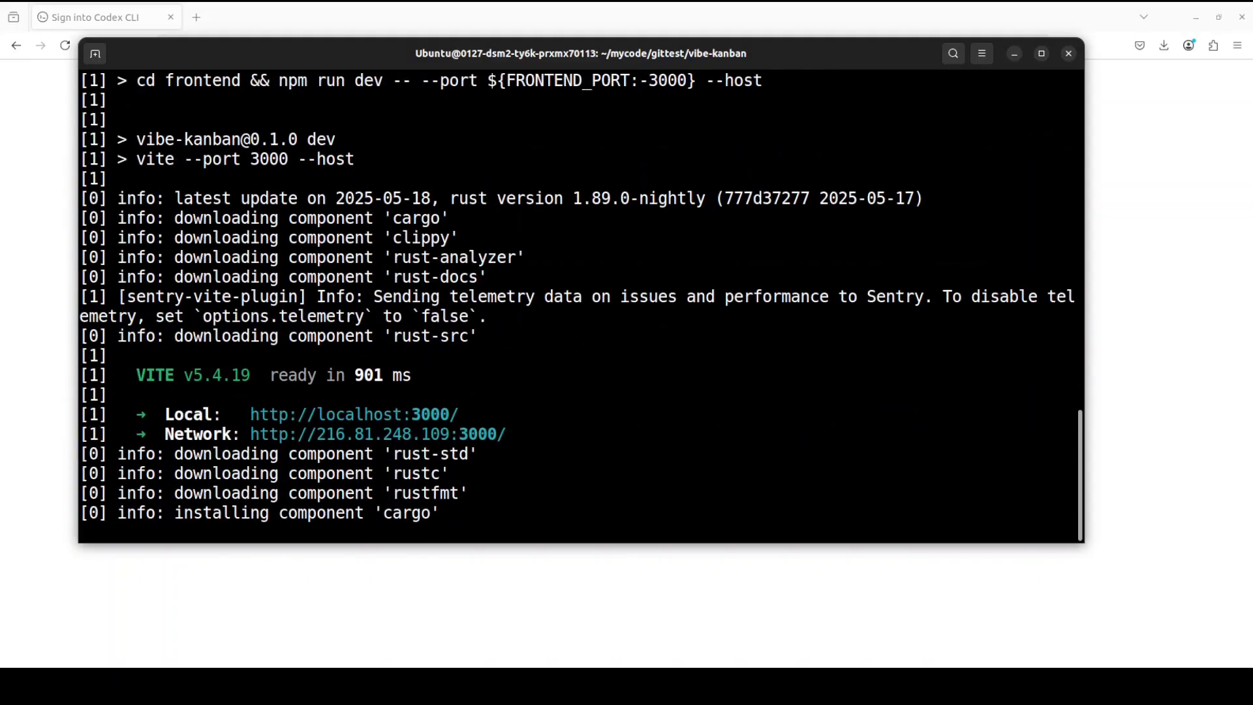
key("alt+Tab")
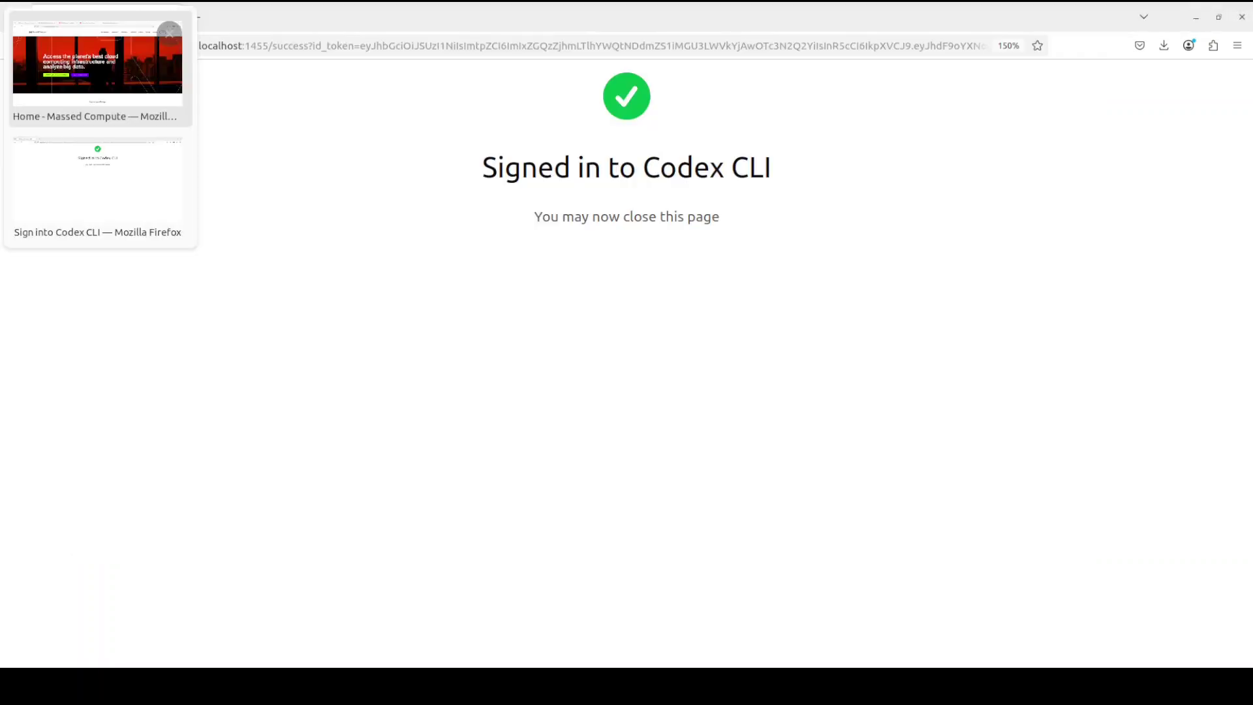
Bring Firefox forward and switch tabs to reach the vibe-kanban app at localhost:3000
left_click(96, 78)
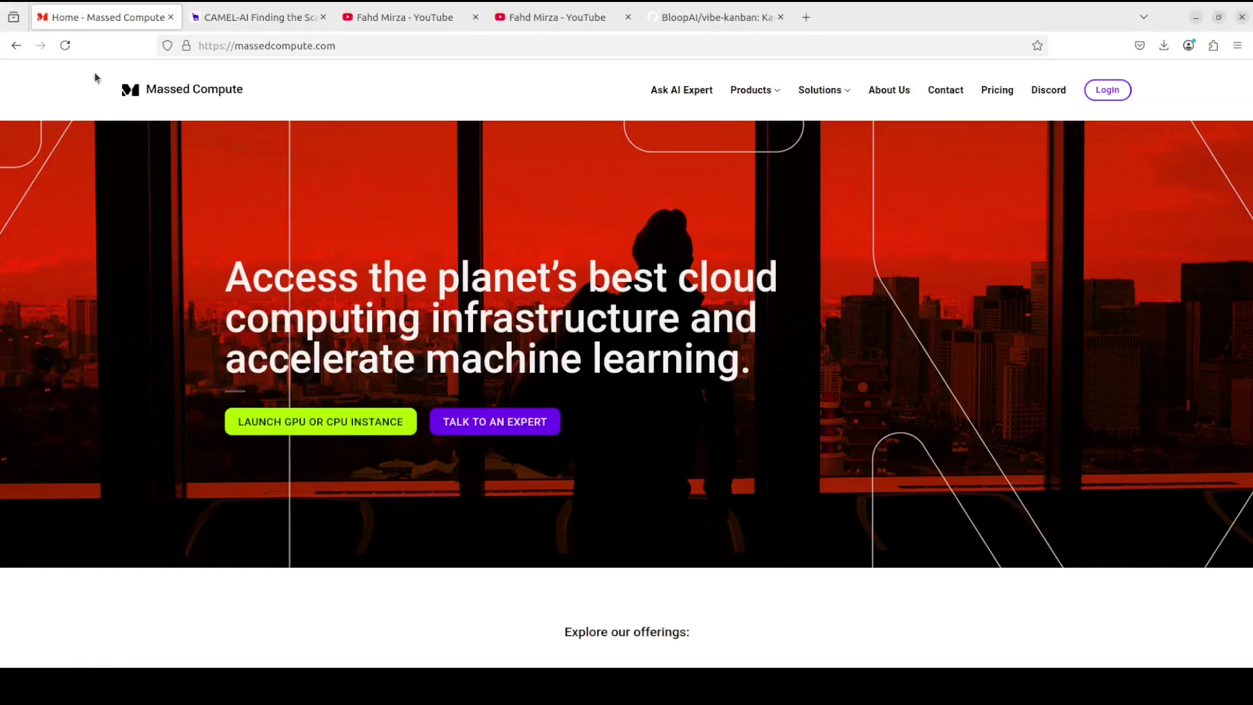
left_click(241, 18)
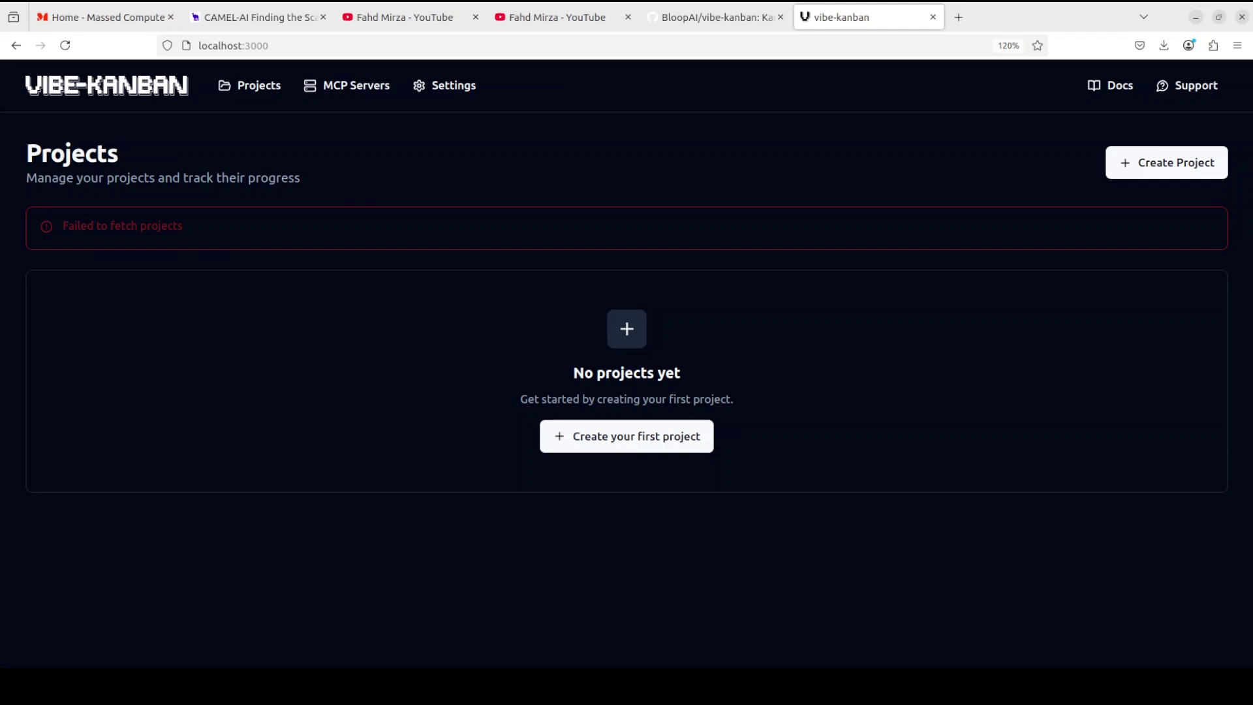
Start the first project and paste ~/mycode/gittest as the Git Repository Path
left_click(627, 436)
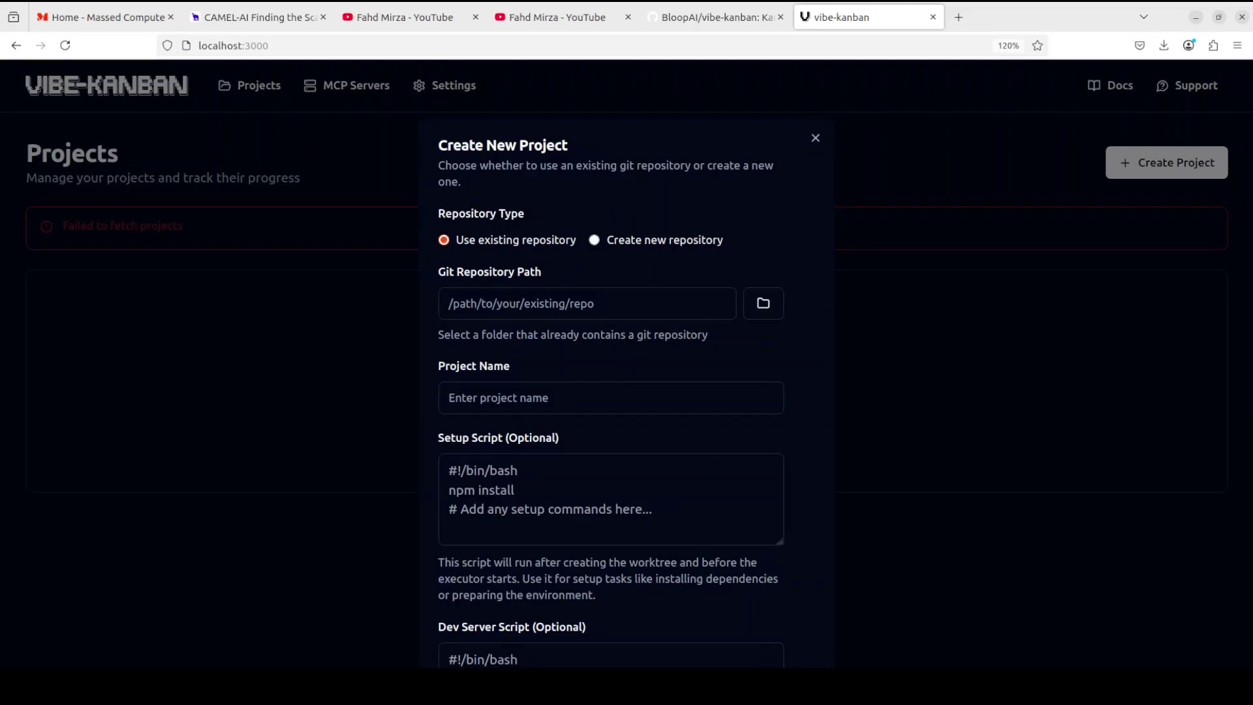
left_click(587, 304)
type("~/mycode/gittest")
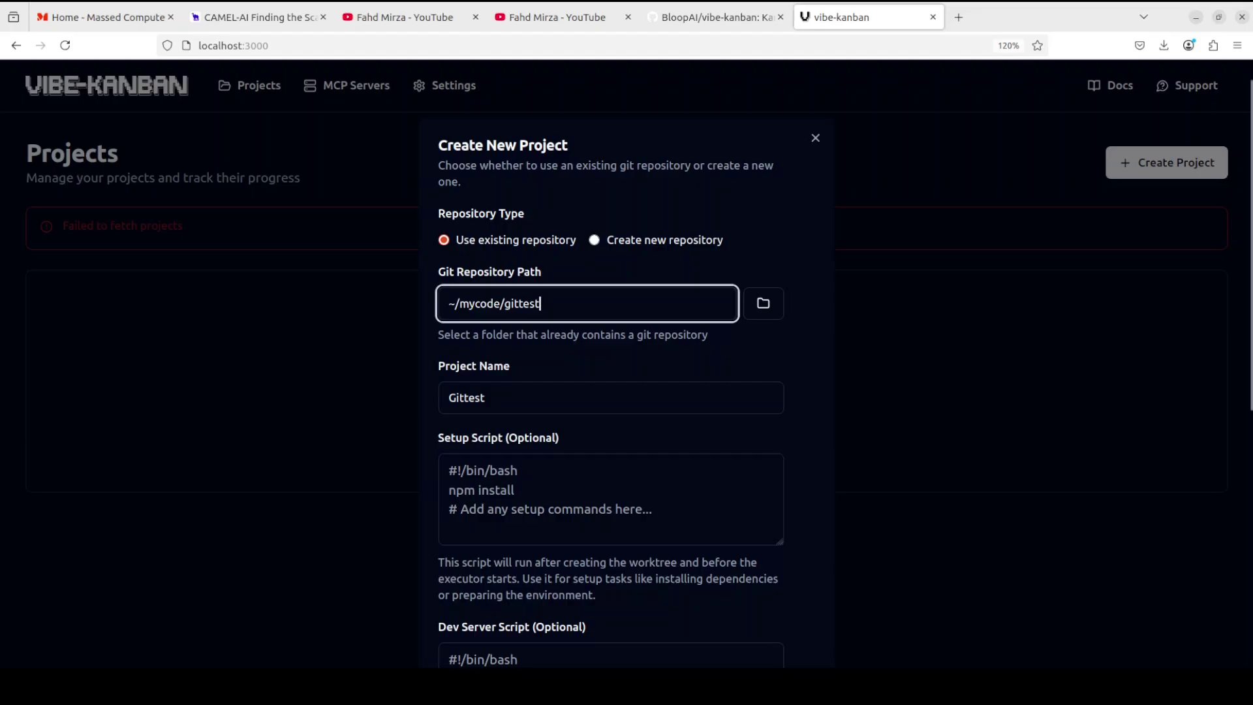
scroll(610, 392, "down", 5)
scroll(610, 372, "up", 3)
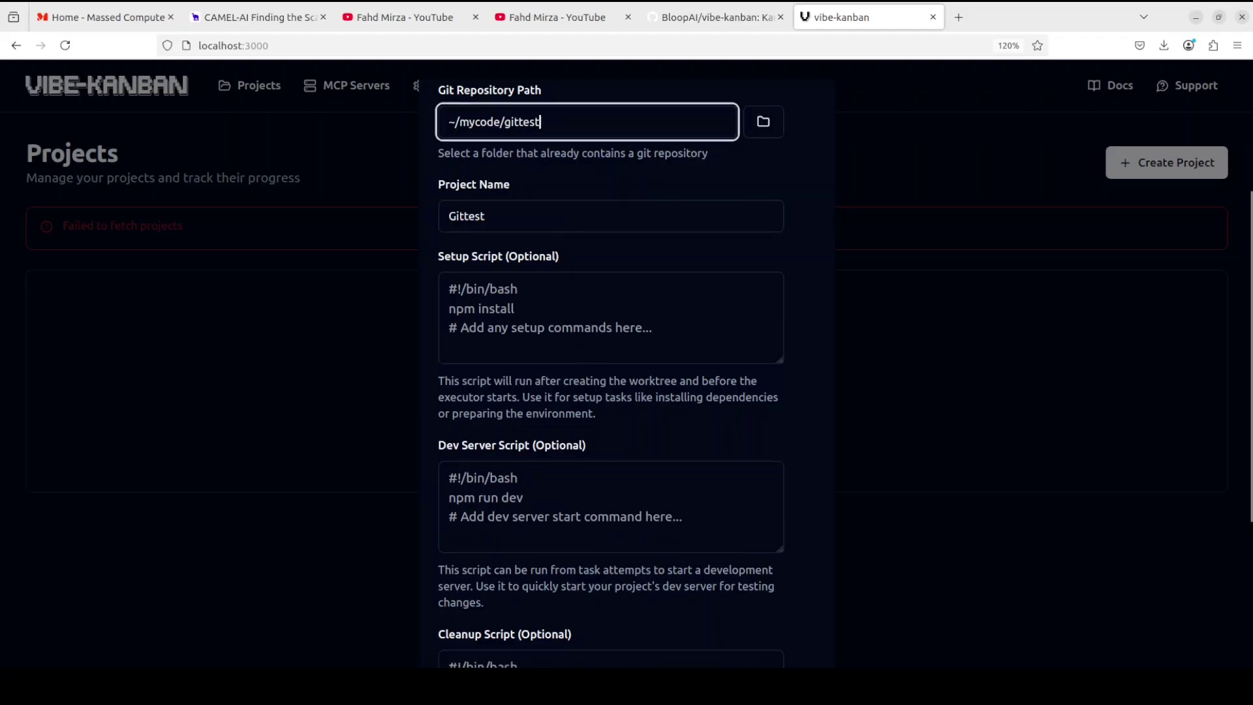
scroll(611, 372, "down", 4)
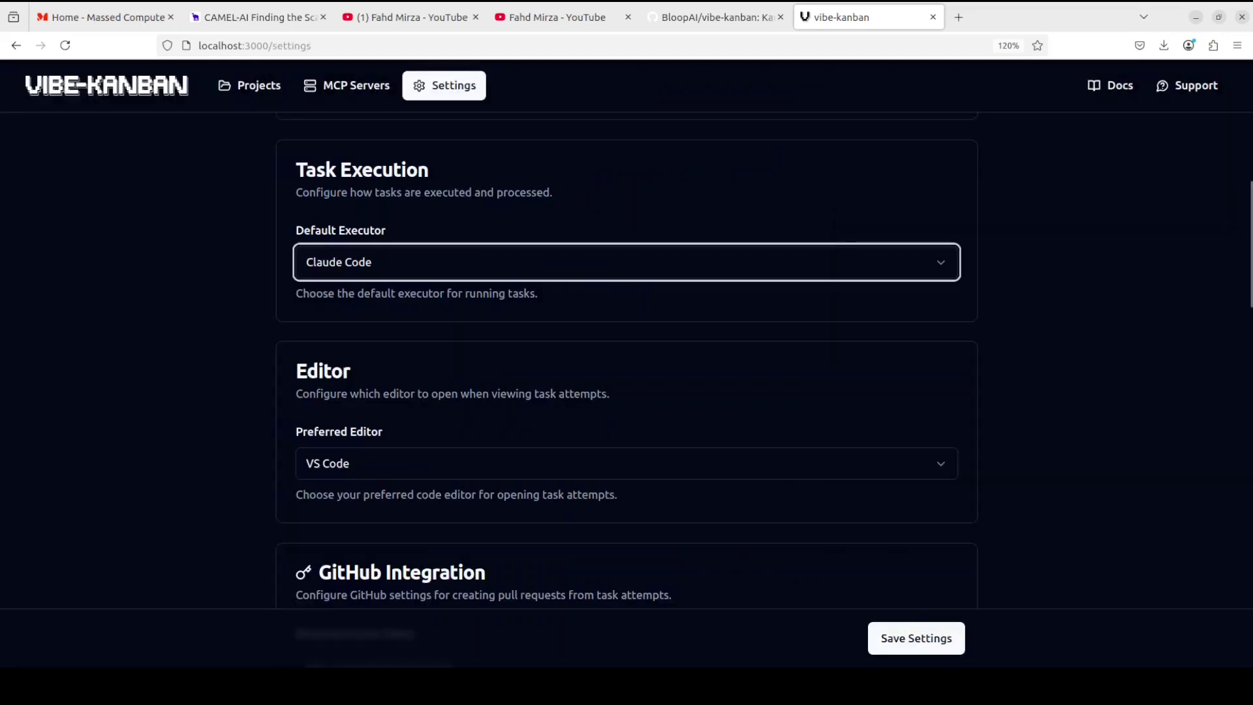
Review the settings, keeping Claude Code as default executor and checking the preferred editors
scroll(626, 359, "up", 4)
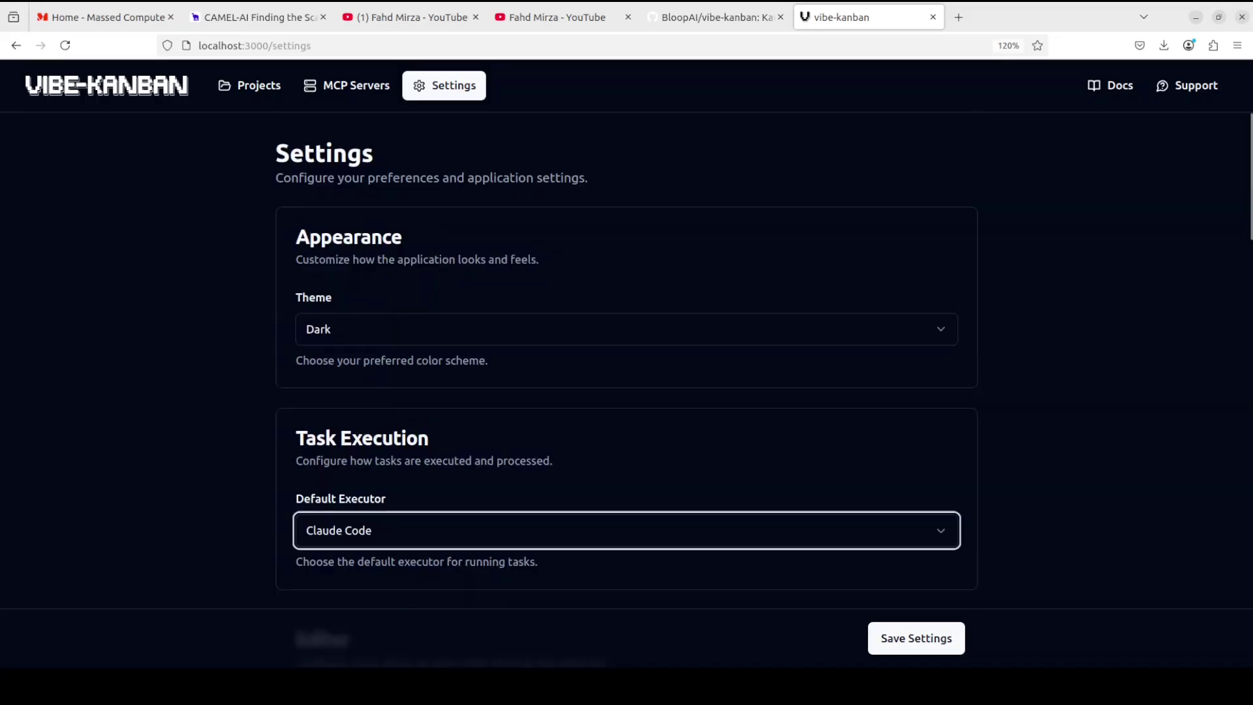
scroll(626, 359, "down", 2)
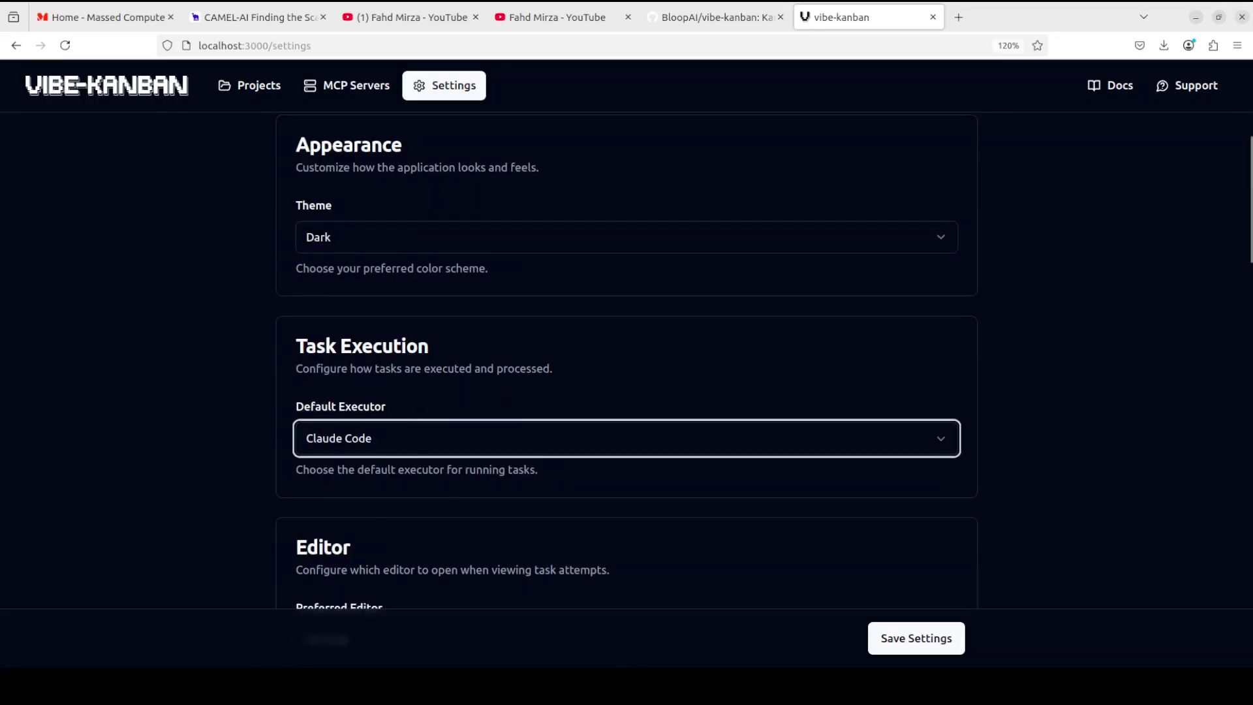
scroll(626, 359, "down", 3)
left_click(534, 265)
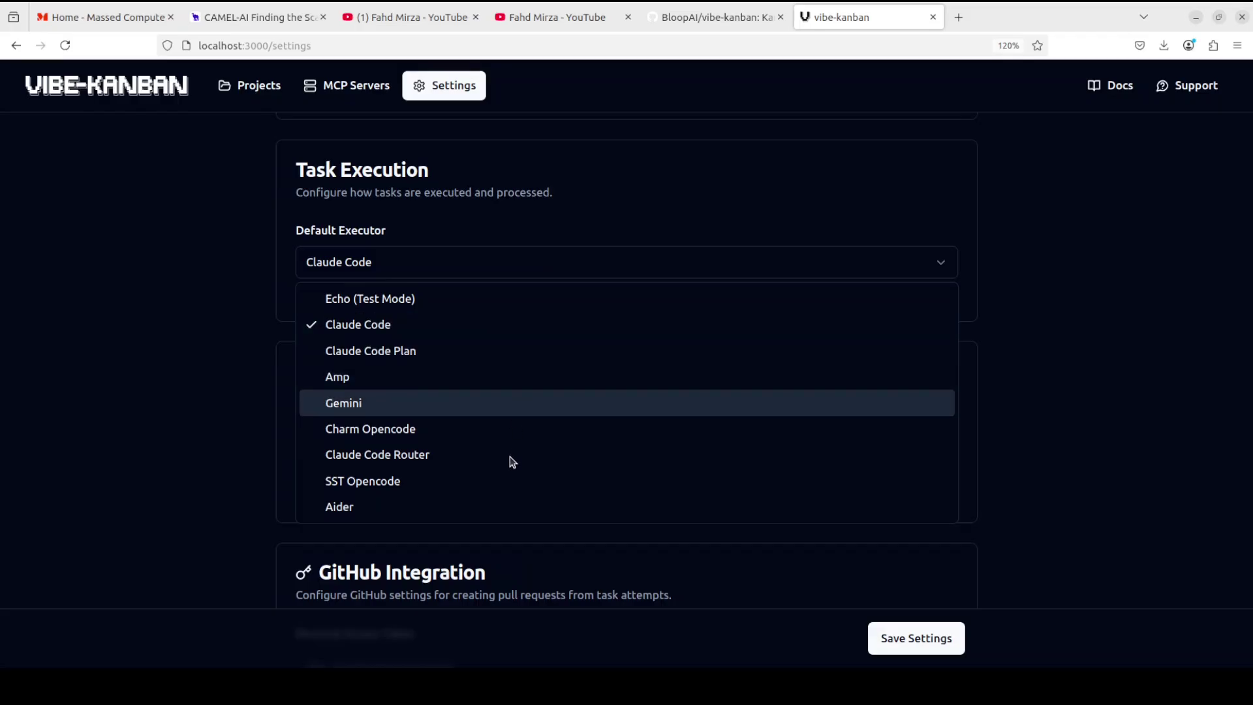
left_click(1039, 400)
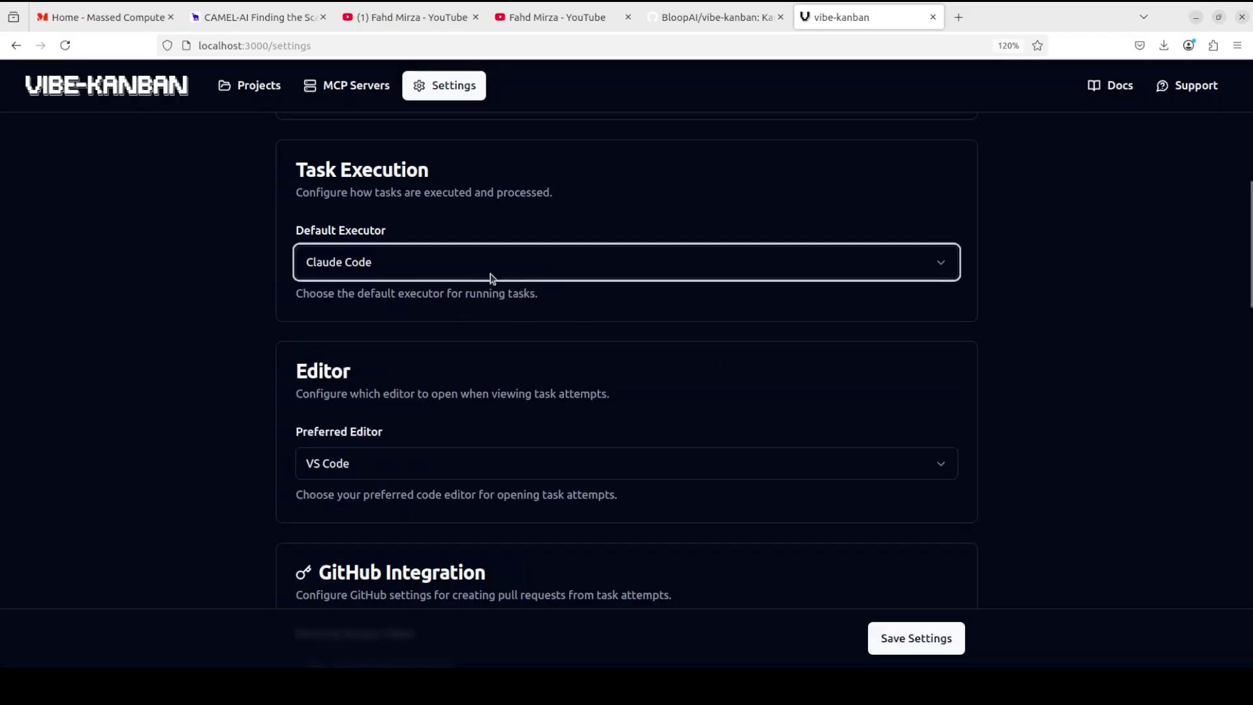
scroll(709, 344, "down", 2)
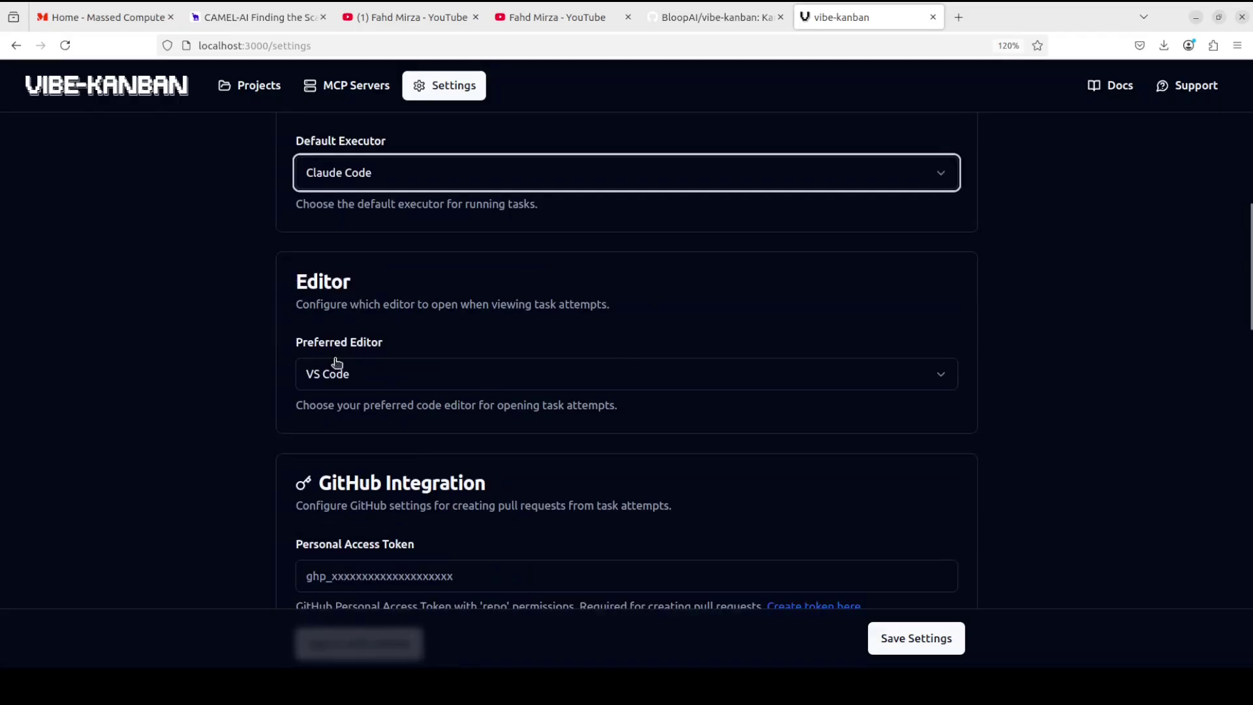
scroll(584, 366, "down", 2)
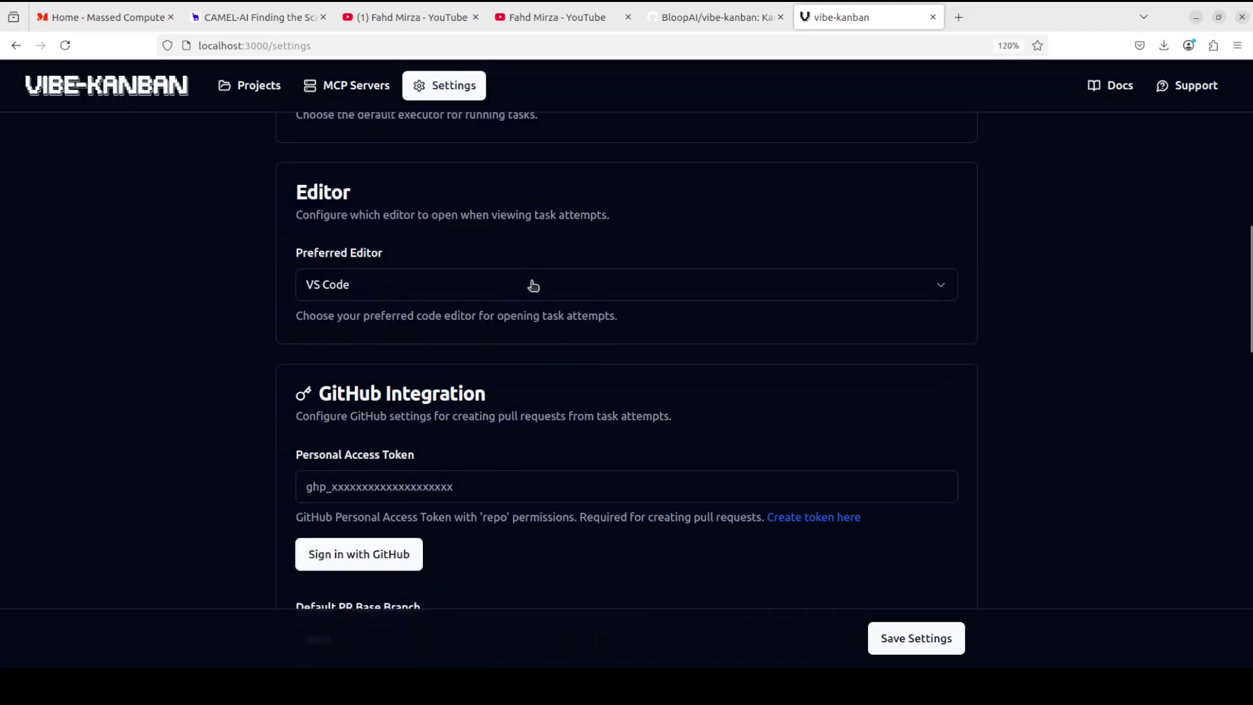
left_click(529, 285)
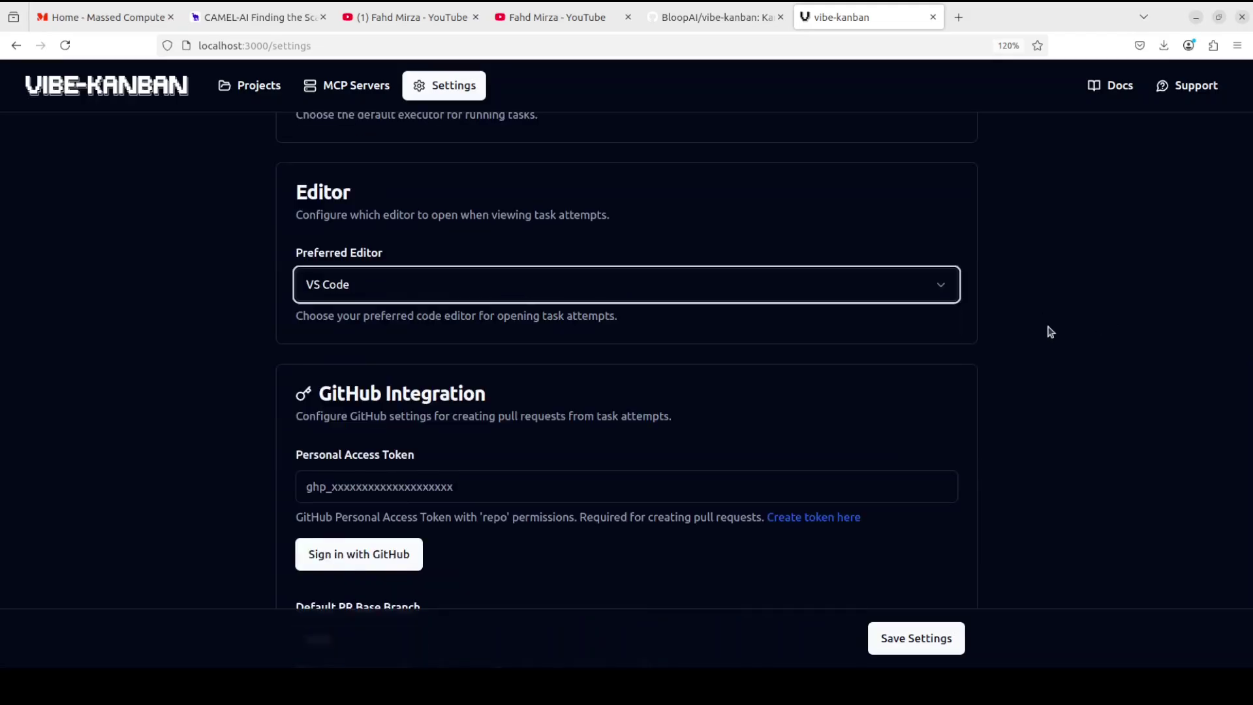
Scroll to the end of Settings, then go back to the Projects list
scroll(1050, 332, "down", 3)
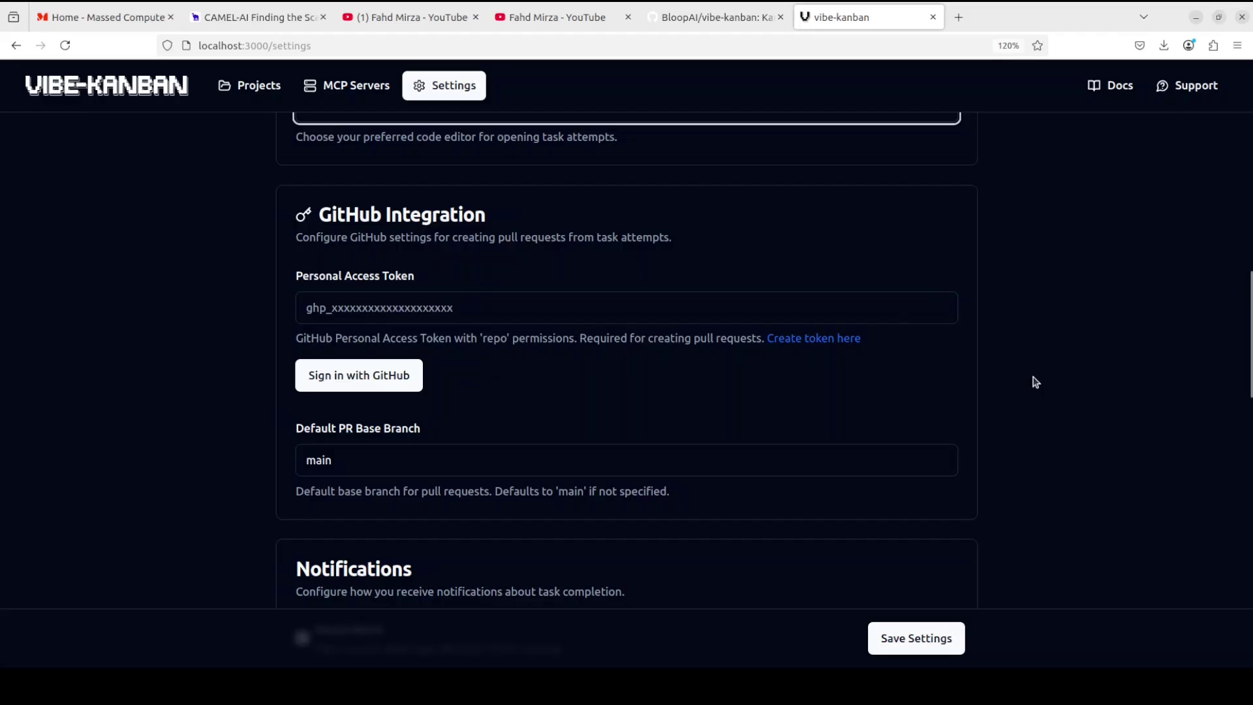
scroll(1033, 380, "down", 2)
scroll(427, 355, "down", 1)
scroll(868, 328, "down", 1)
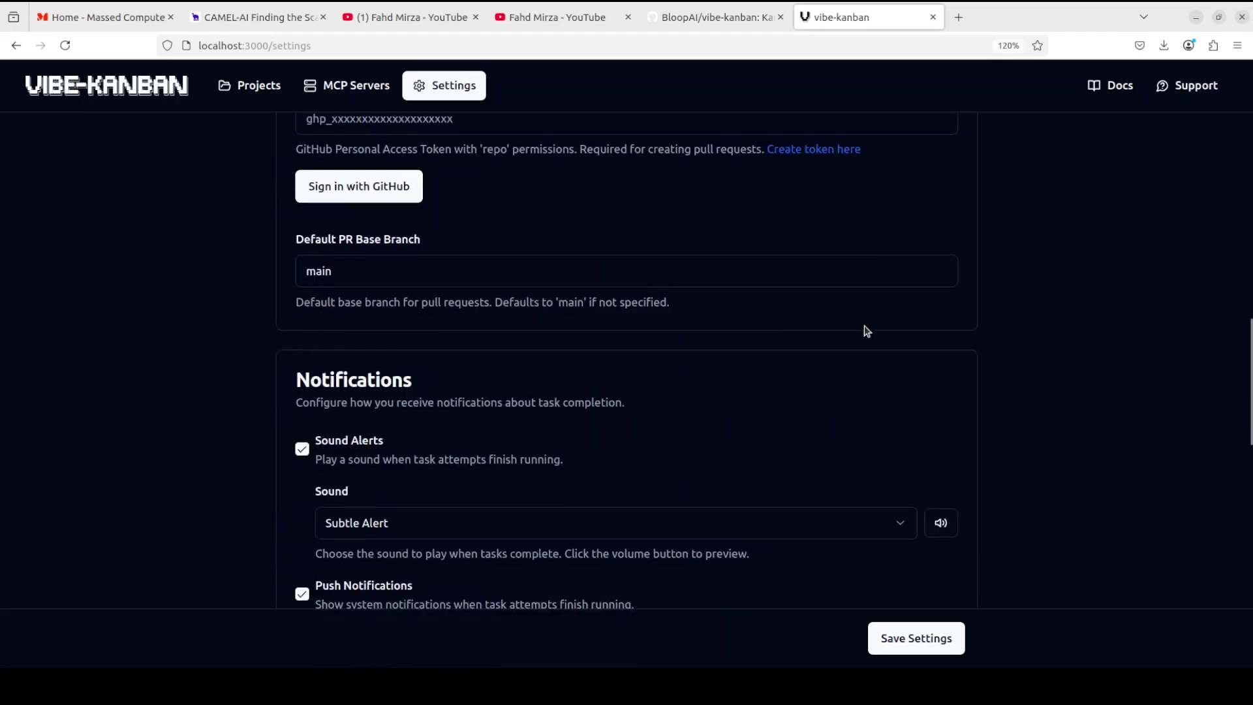
scroll(442, 286, "down", 4)
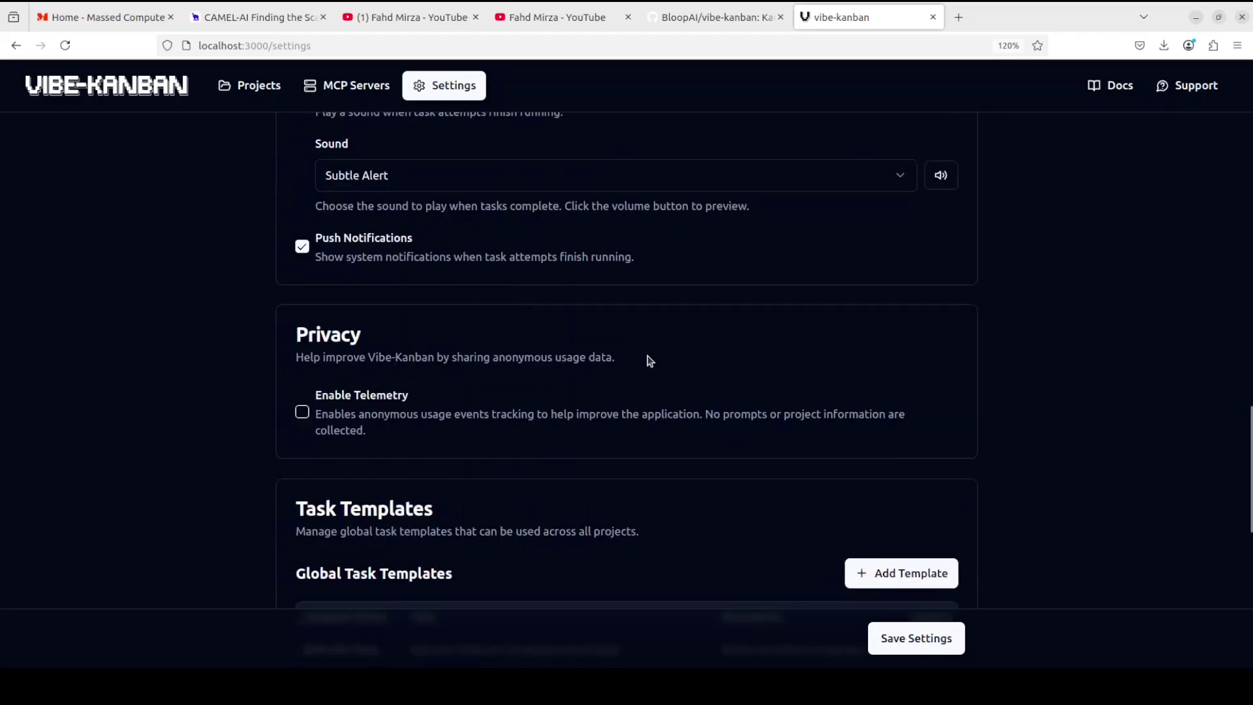
scroll(651, 361, "down", 1)
scroll(651, 360, "down", 5)
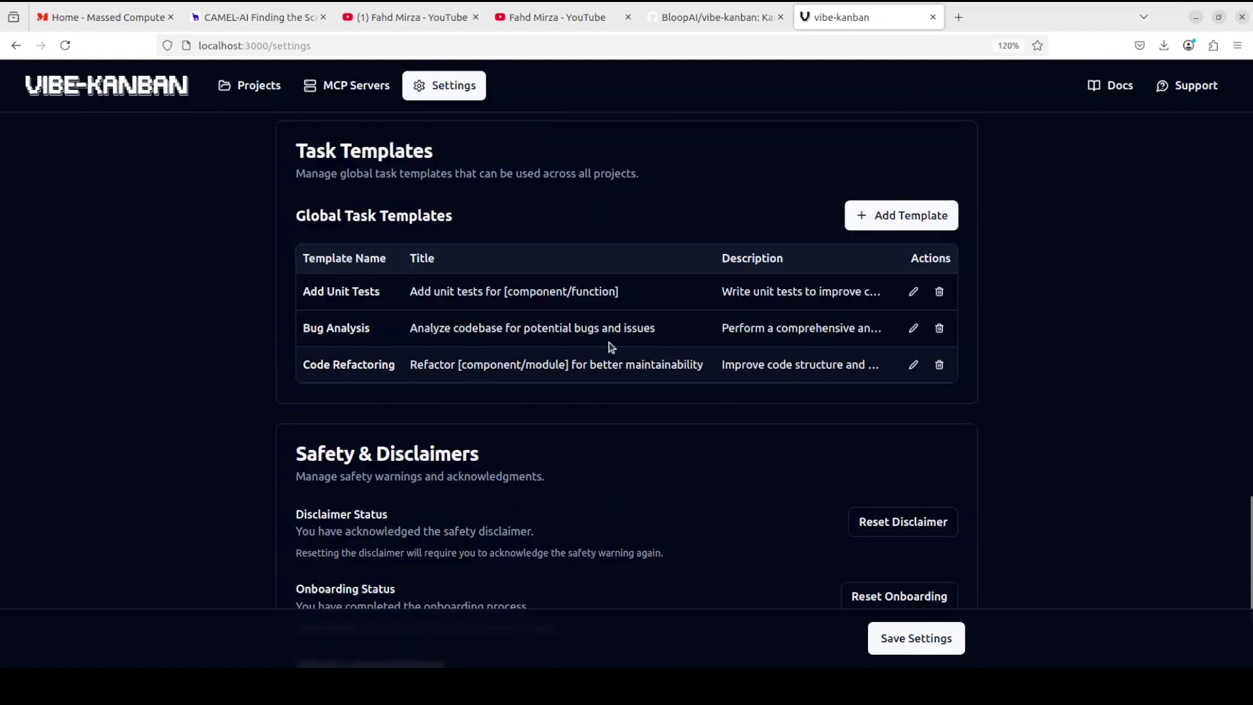
scroll(656, 419, "down", 3)
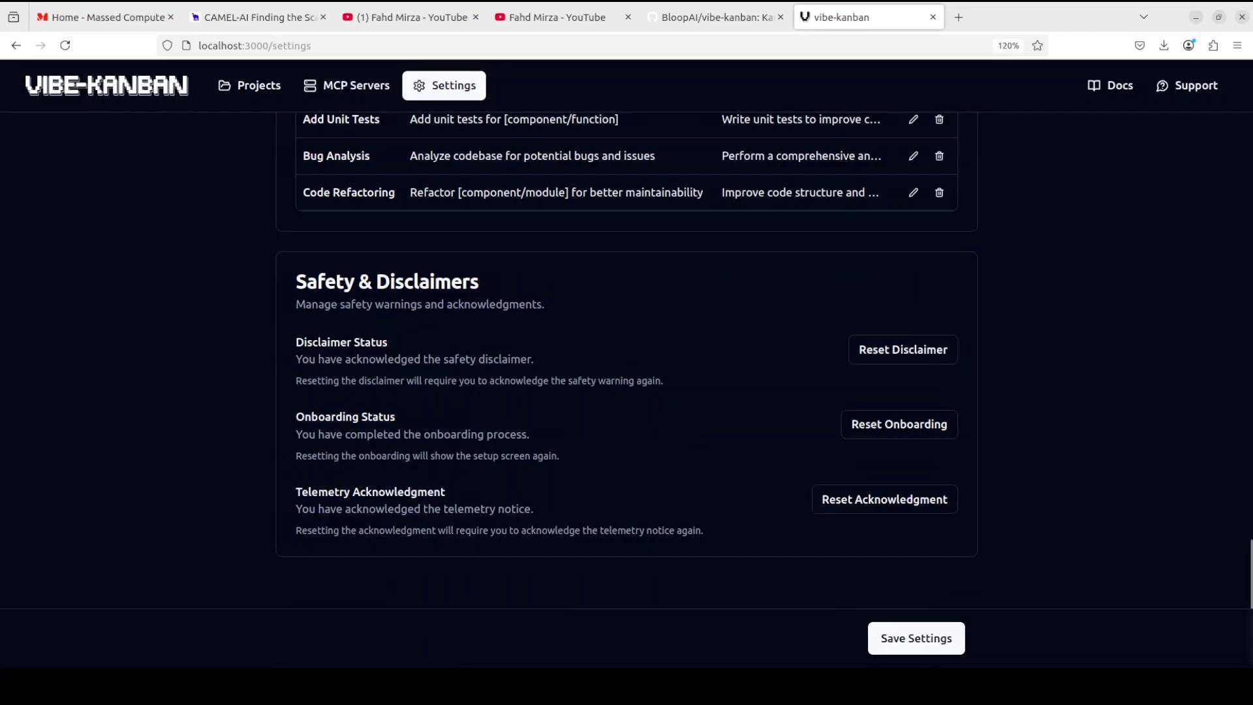
key("alt+Left")
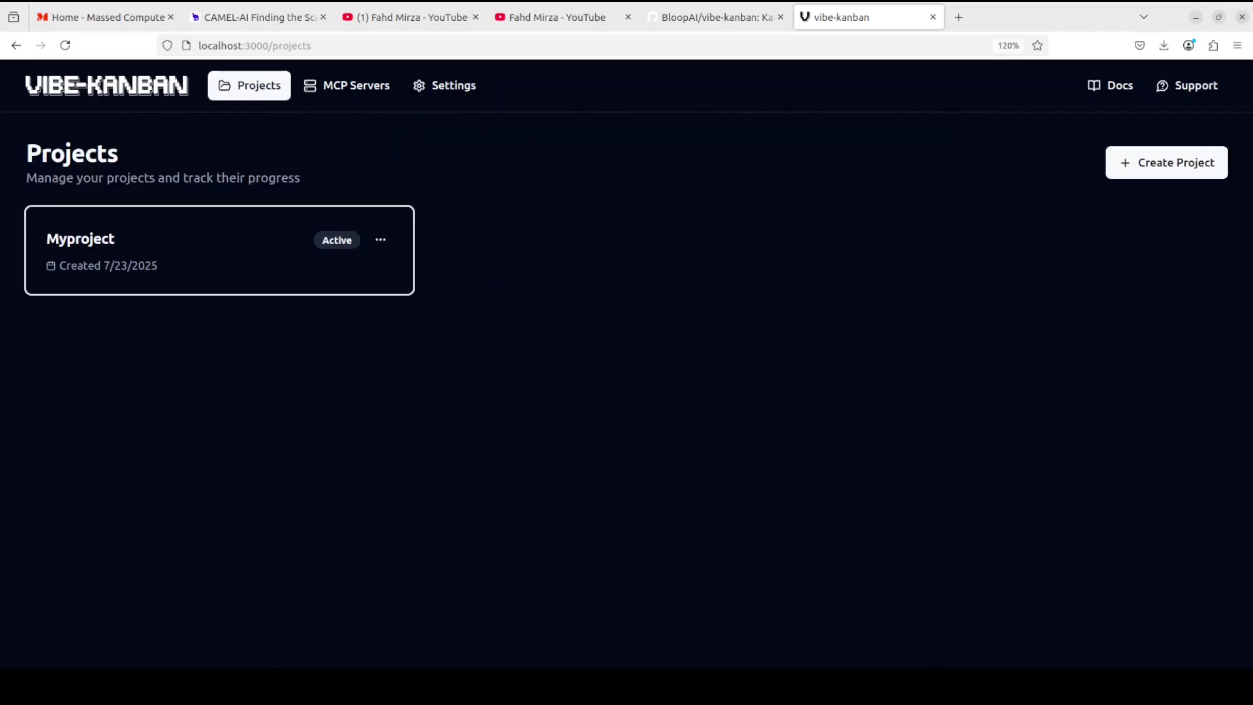
Open Myproject's empty board, preview a Code Refactoring template task draft, then discard it
left_click(95, 246)
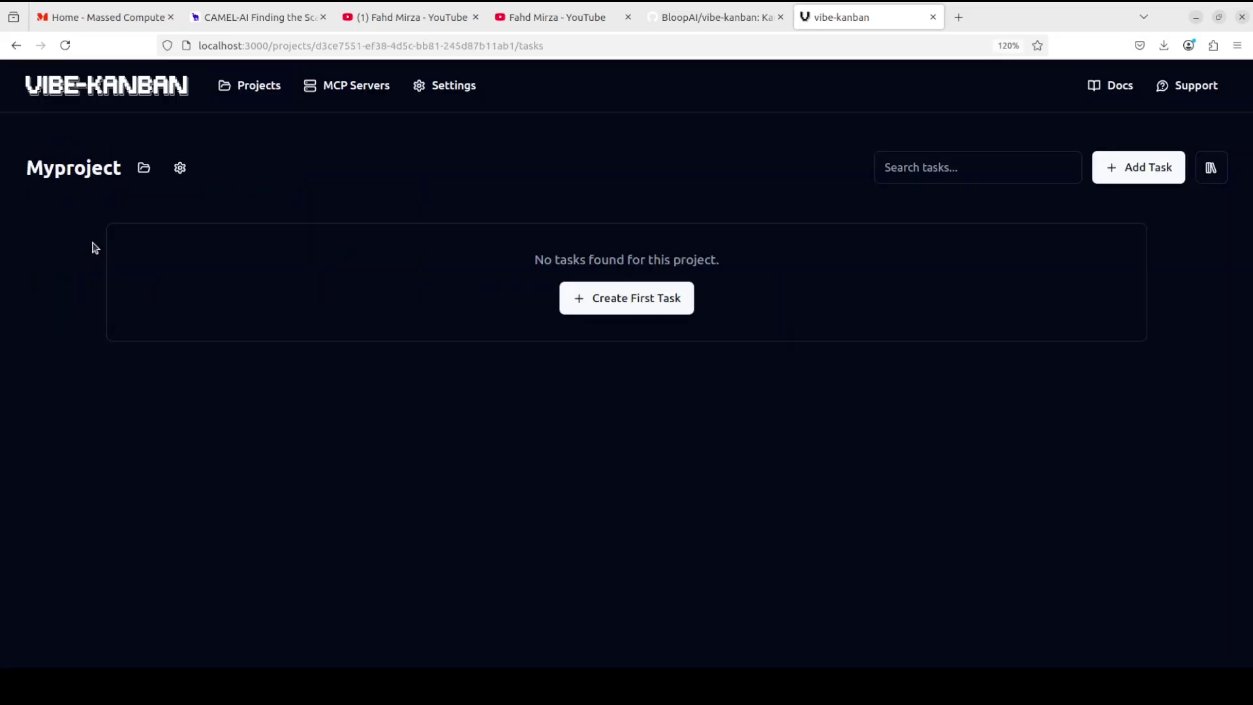
left_click(607, 303)
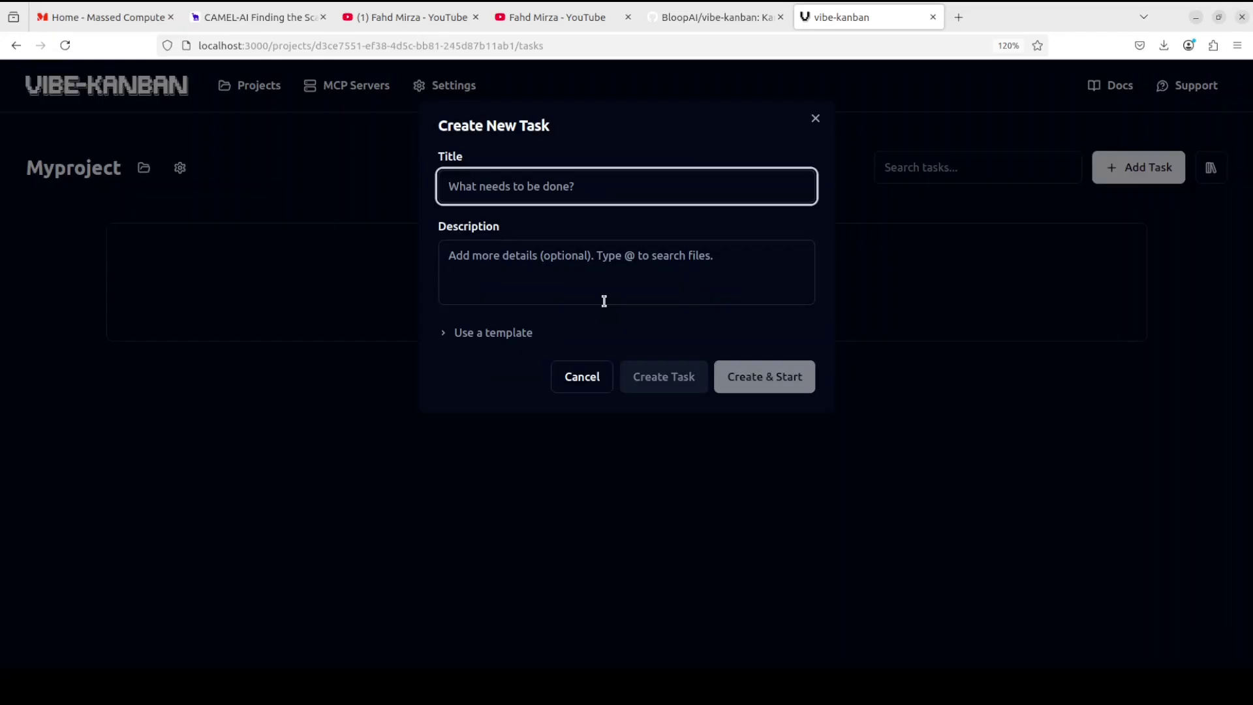
left_click(447, 337)
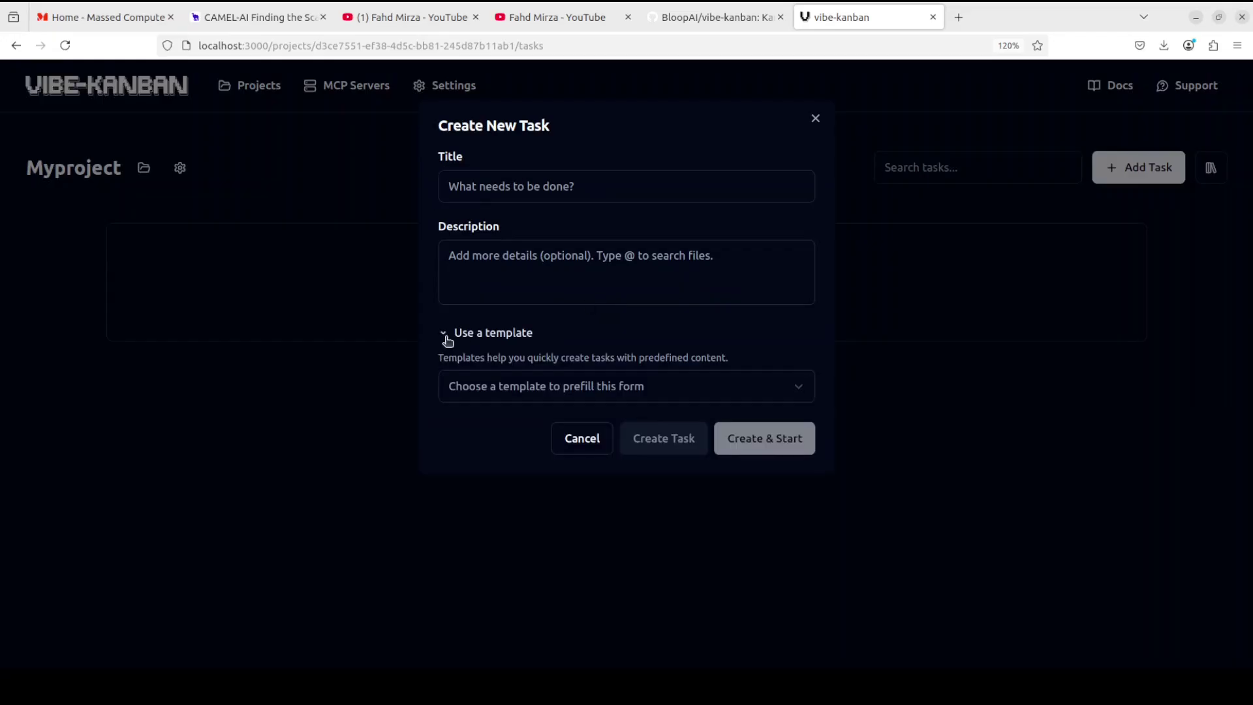
left_click(603, 390)
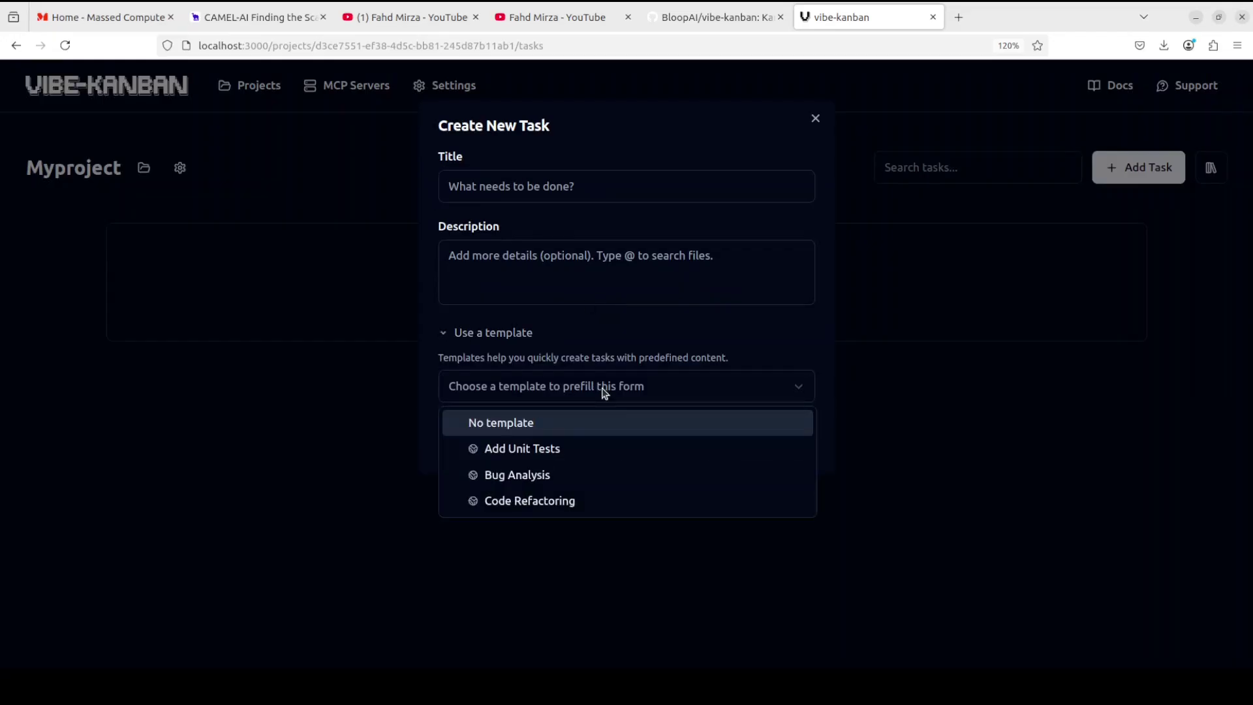
left_click(541, 502)
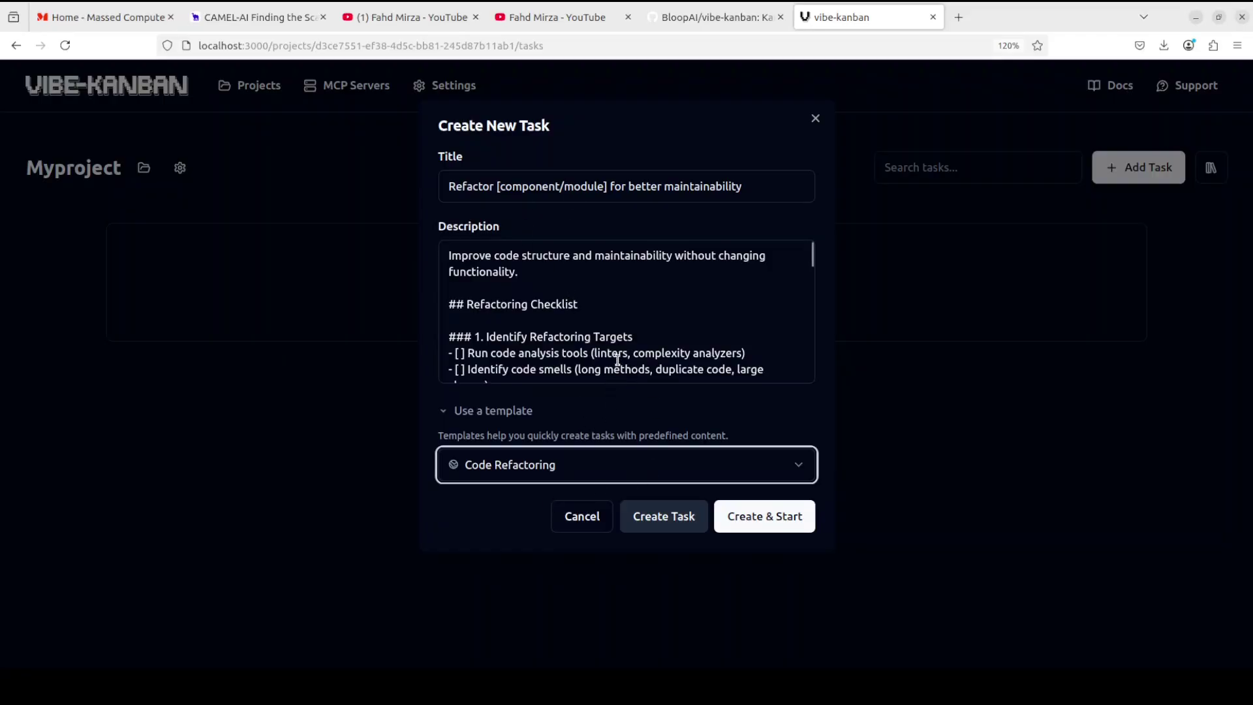
scroll(642, 281, "down", 12)
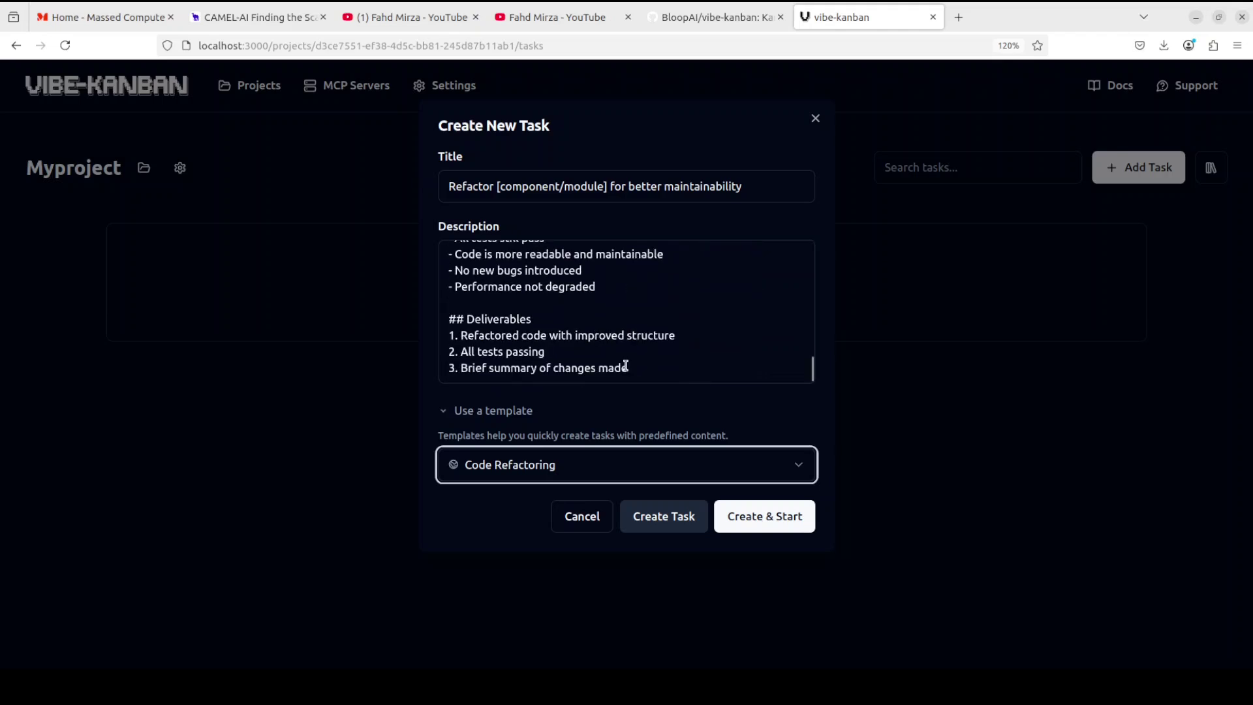
scroll(625, 365, "up", 12)
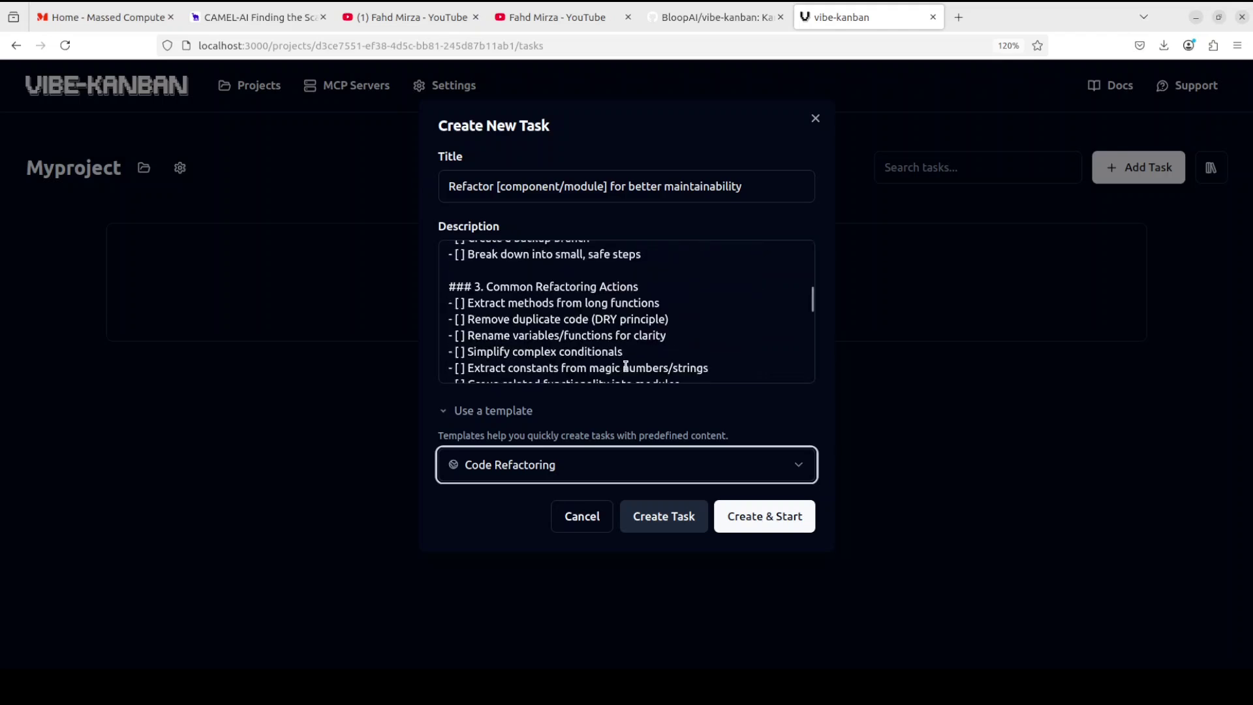
left_click(582, 517)
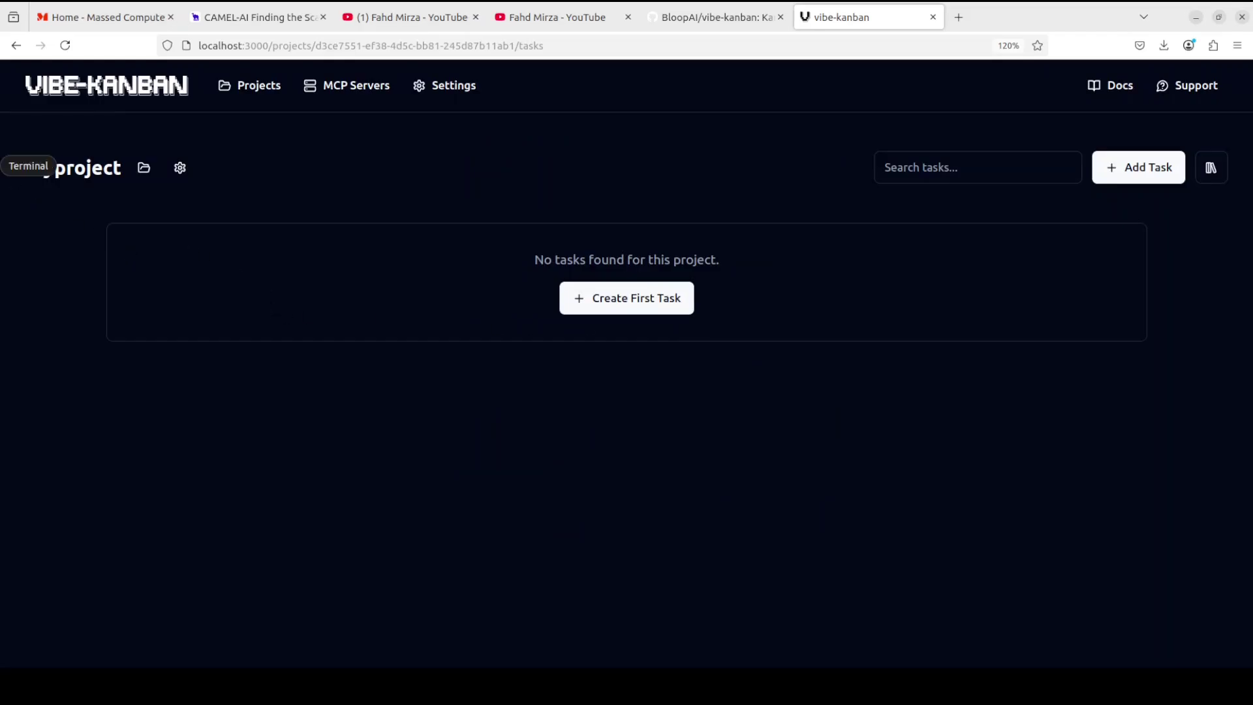
Initialise a git repository in mycode/gittestnew from a new, widened terminal window
right_click(3, 166)
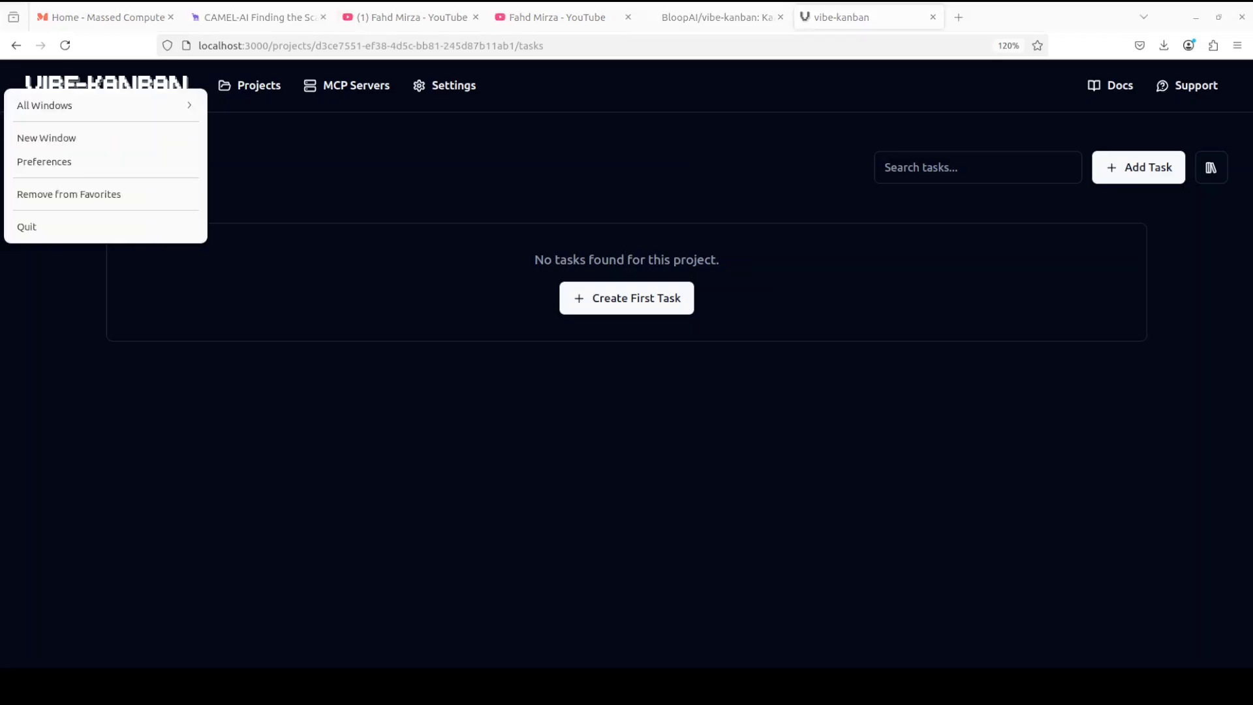
left_click(64, 139)
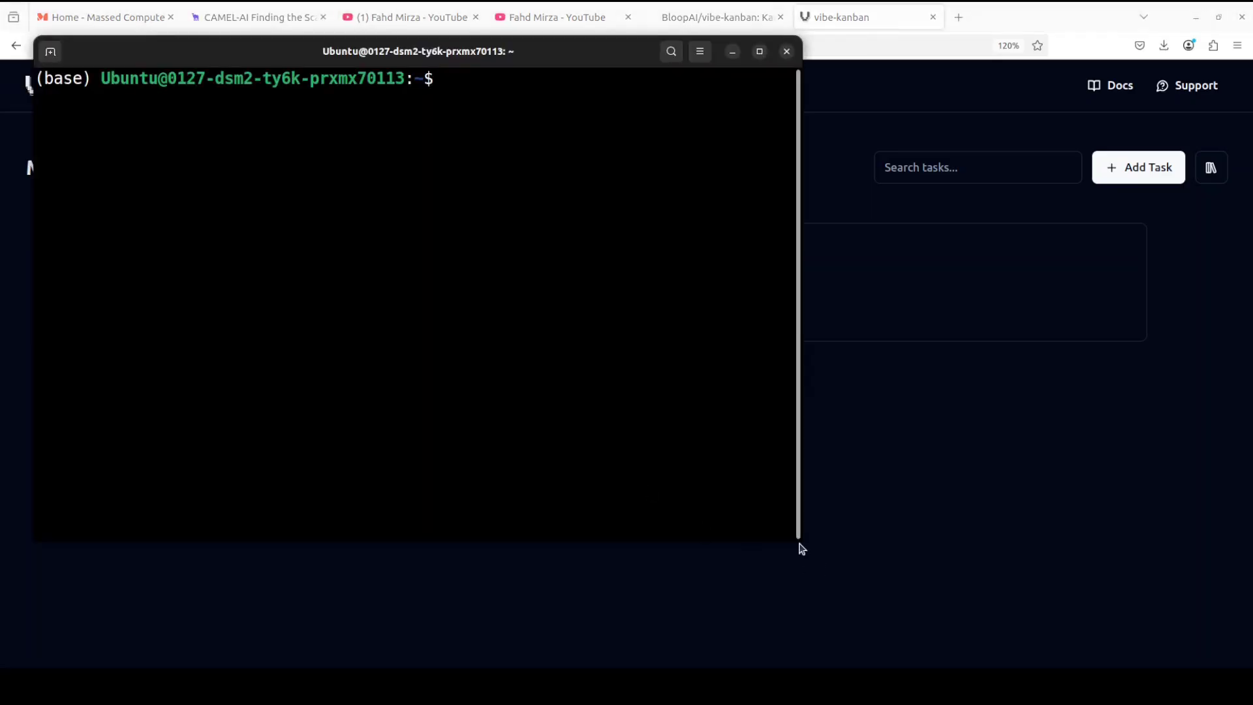
left_click_drag(800, 546, 1056, 561)
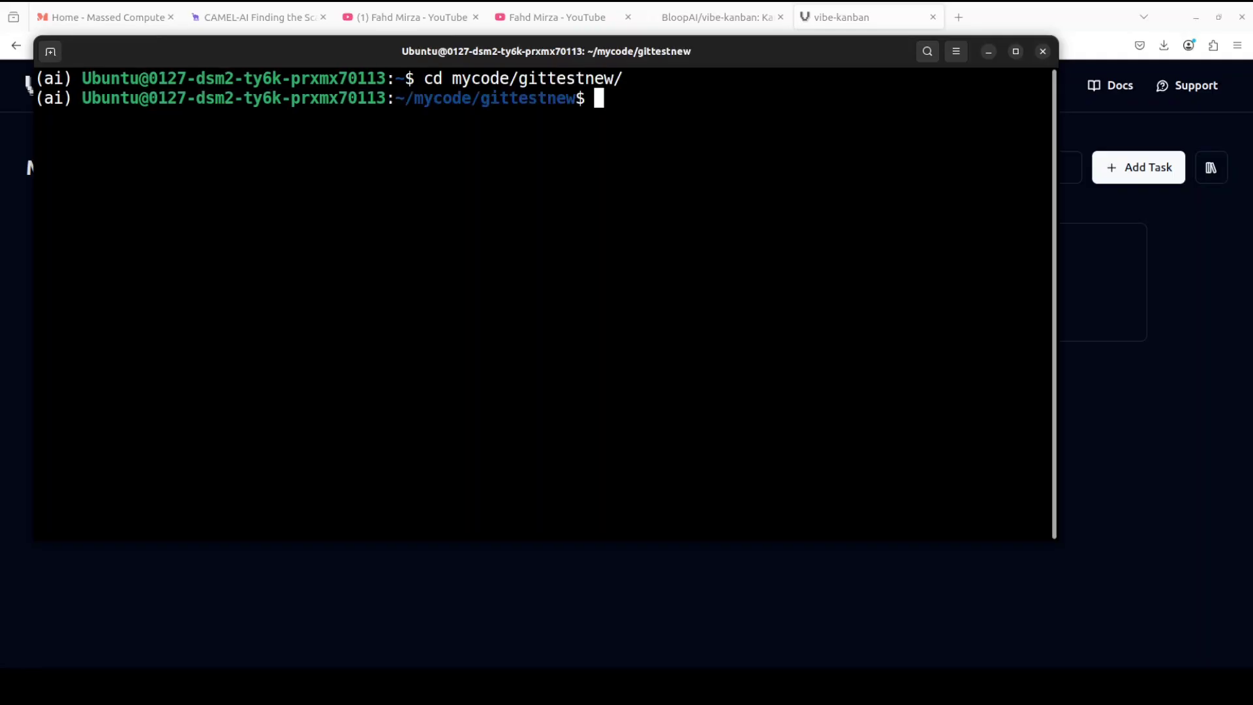
type("git init")
key("Return")
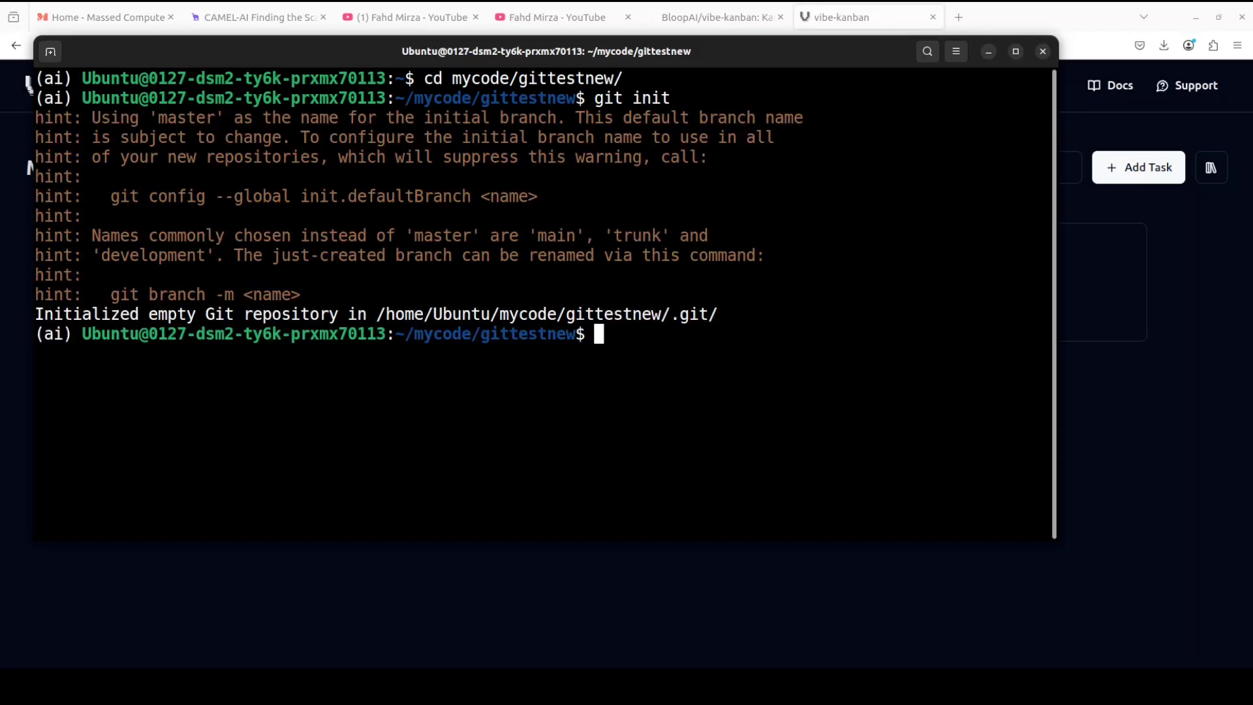
Create hello.py containing a line that prints Hello, World!
right_click(502, 344)
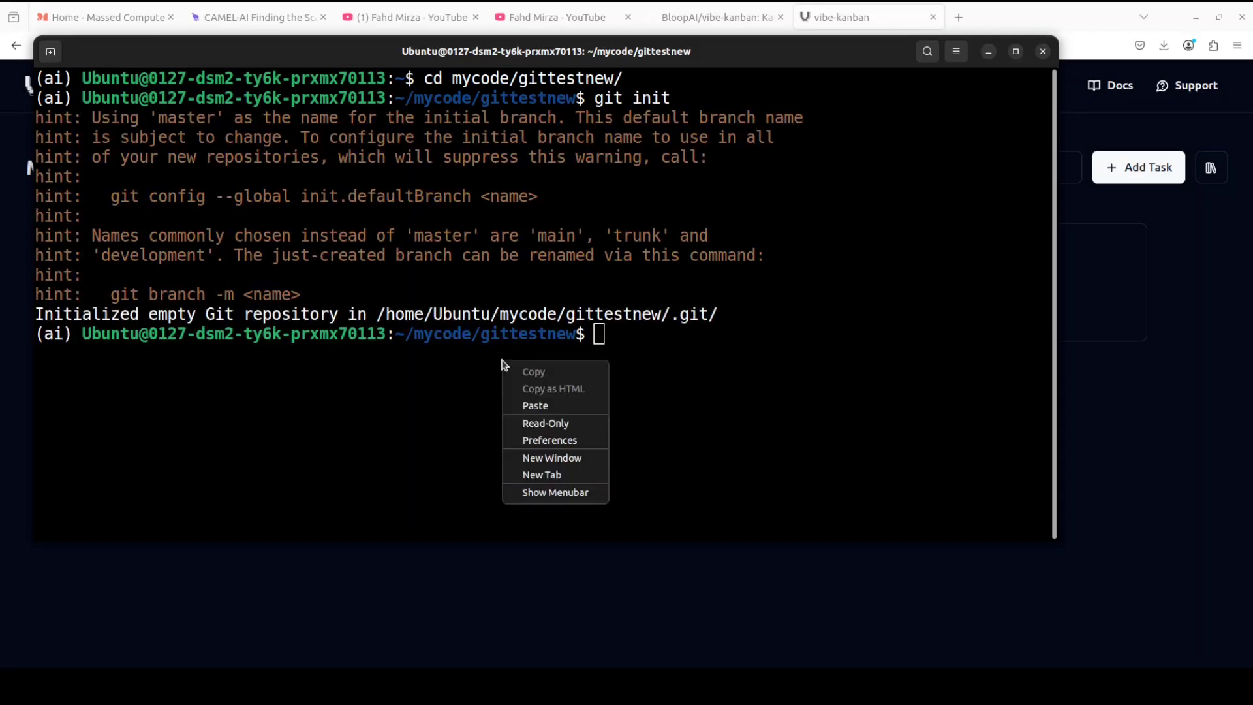
left_click(551, 406)
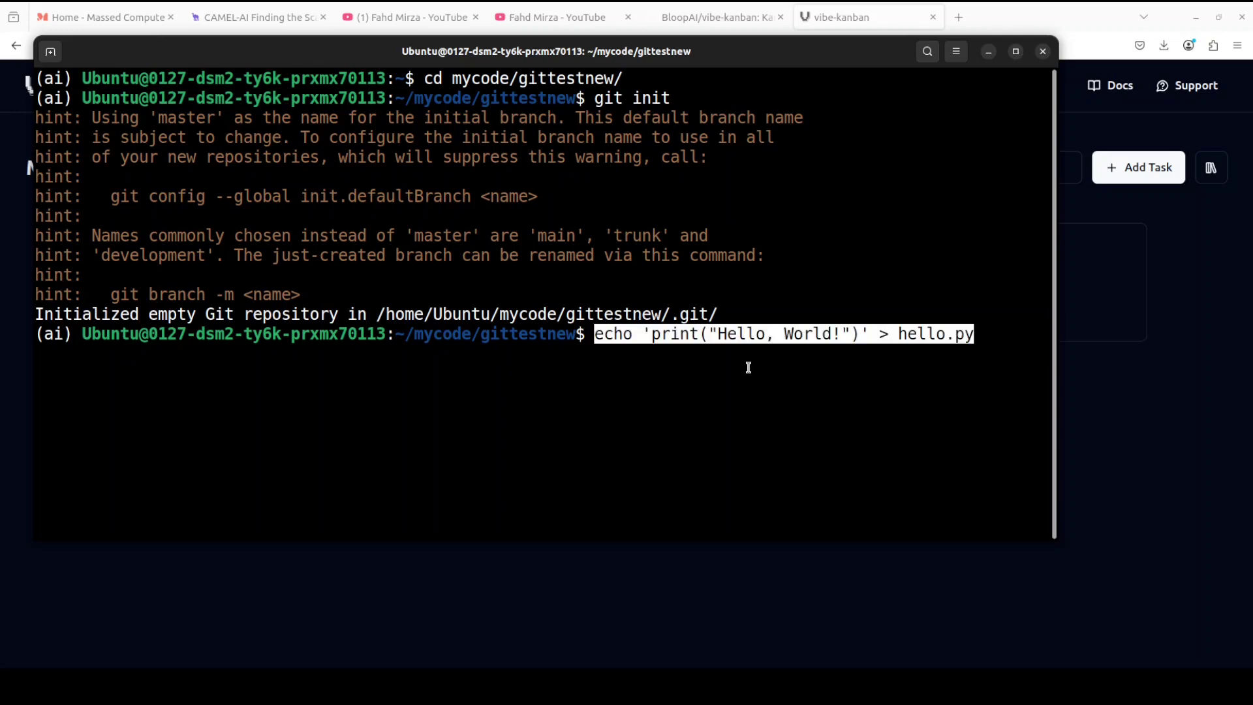
key("Return")
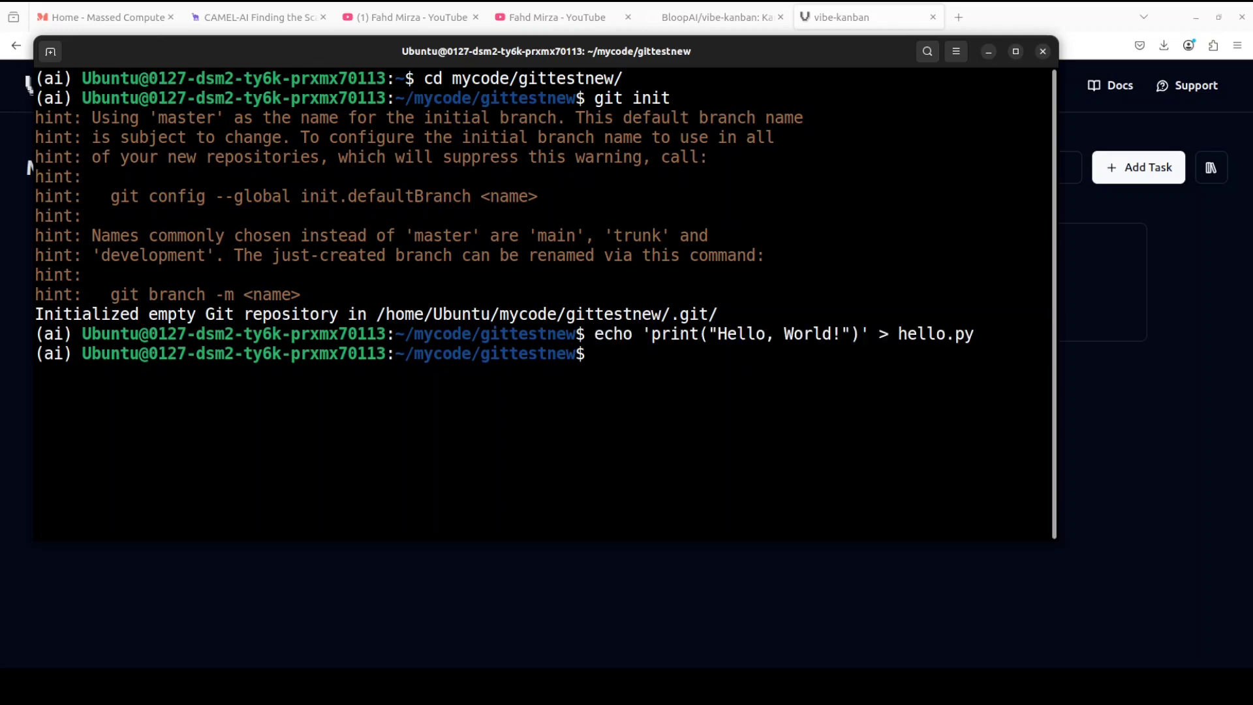
Stage hello.py and commit it with the message "first commiet"
type("git add hel")
key("Tab")
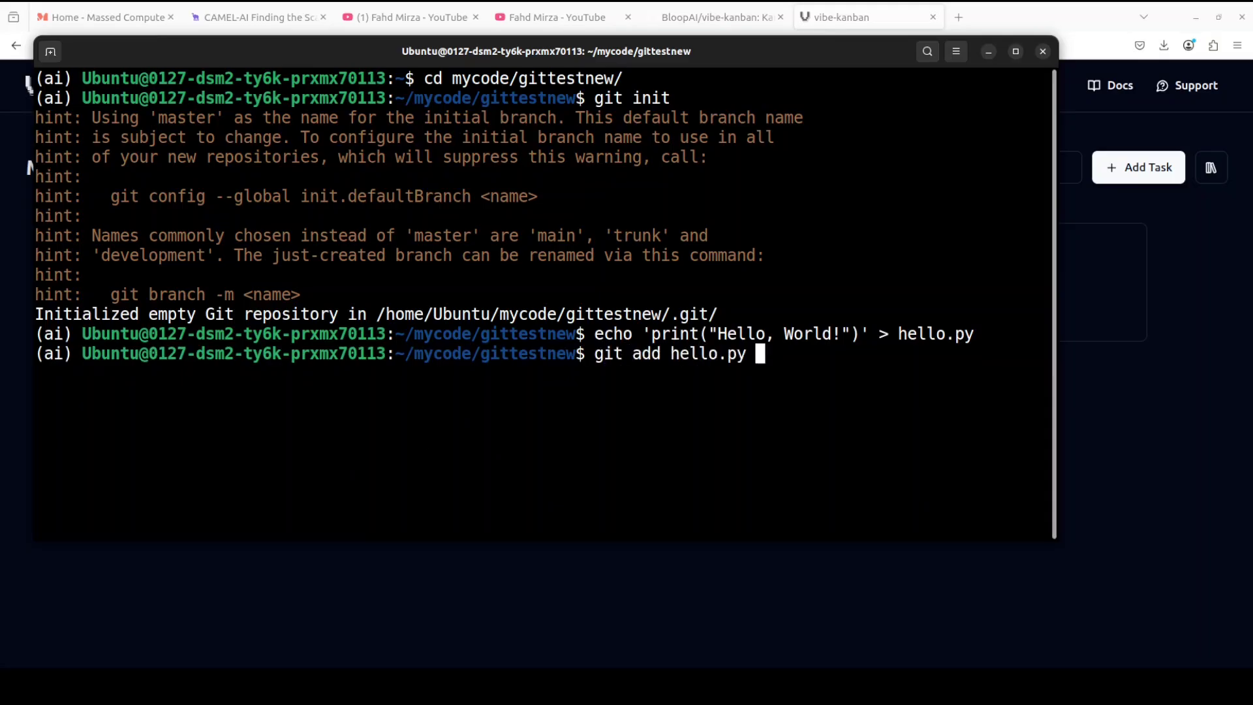
key("Return")
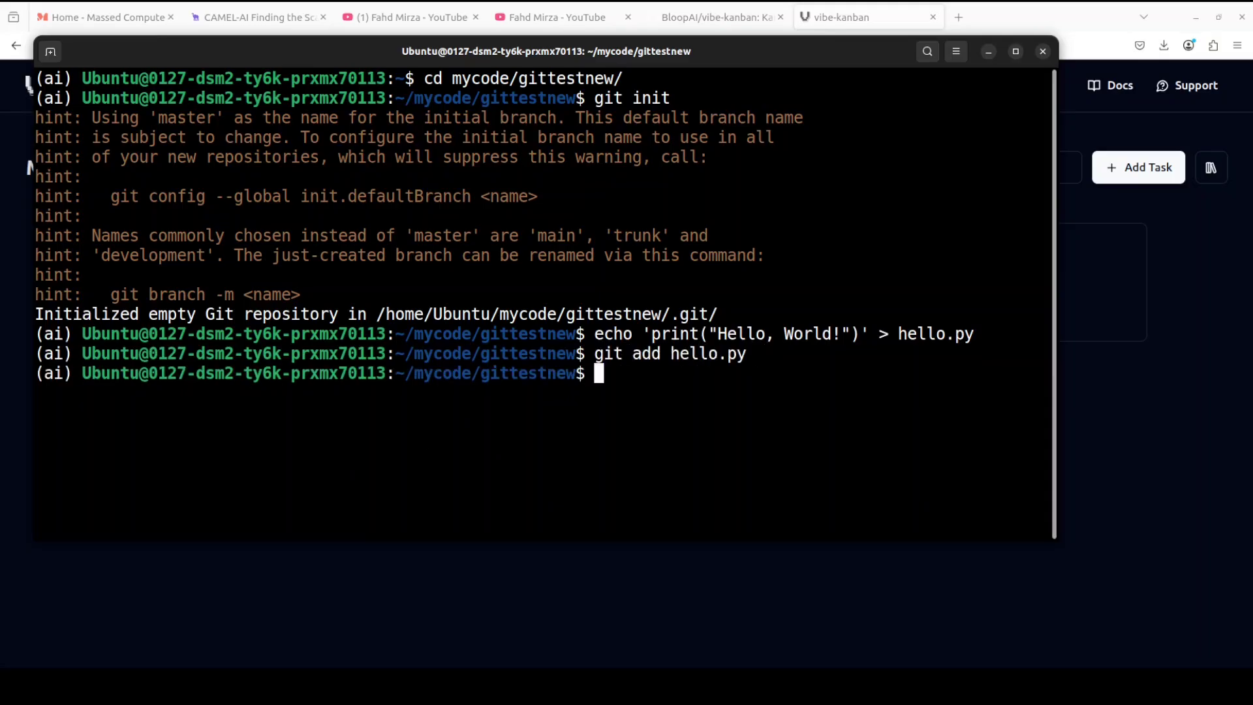
type("git commit -m ")
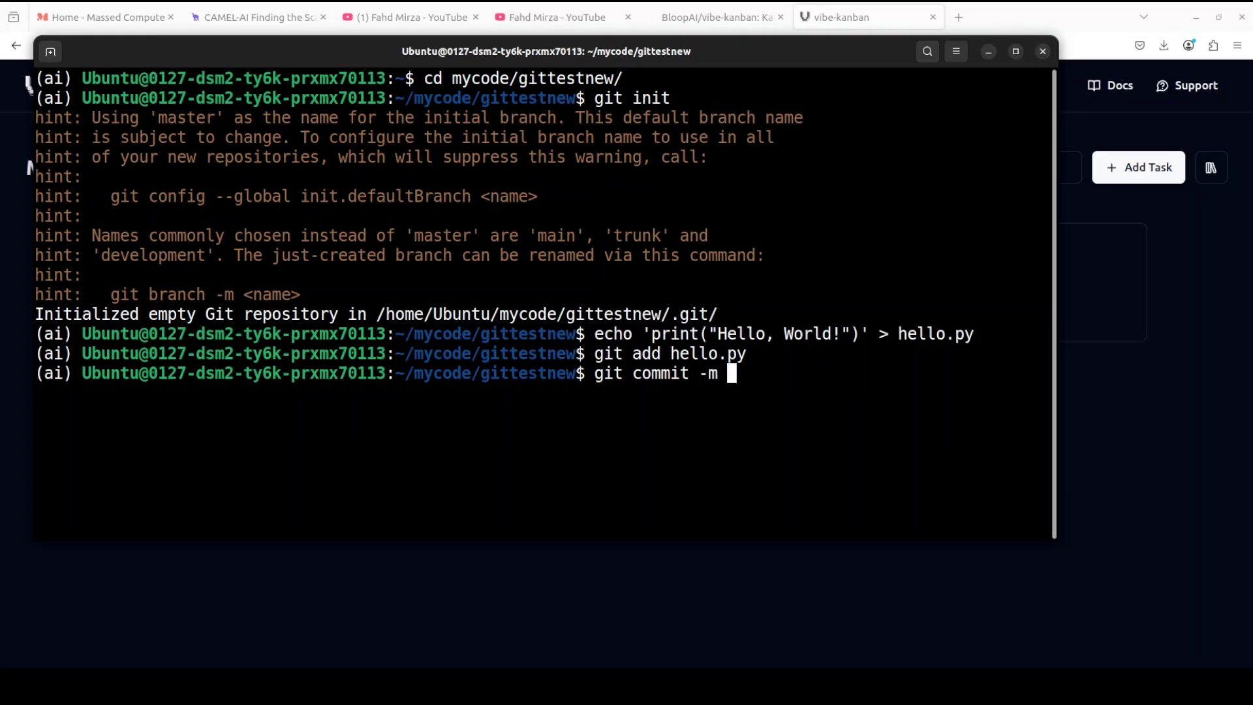
type("\"first commiet\"")
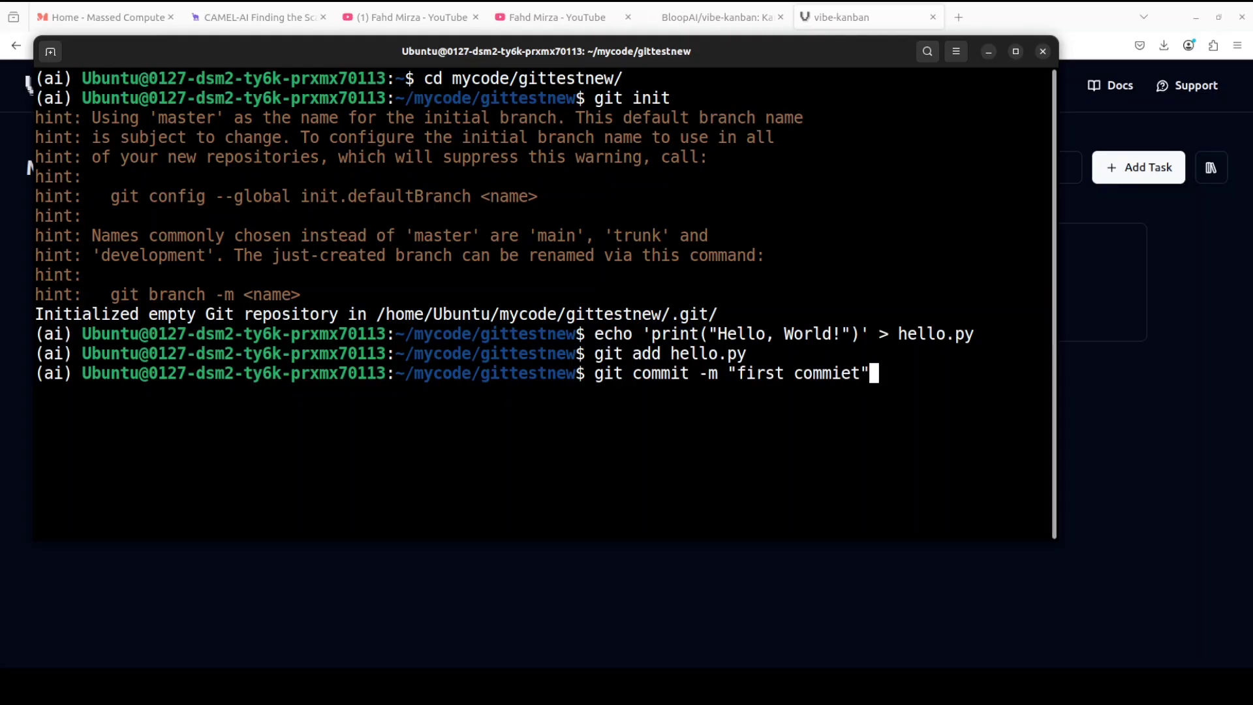
key("Return")
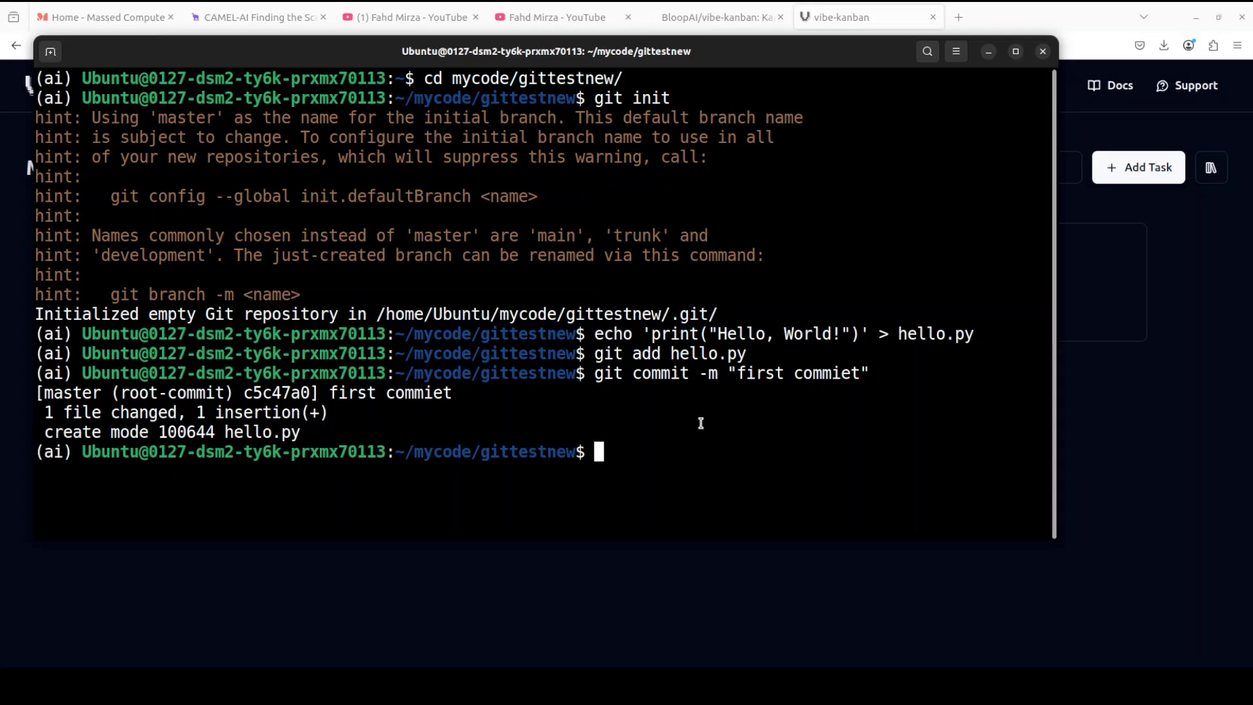
Clear the screen and list the repository folder with ls -ltra
type("clear")
key("Return")
type("ls -l")
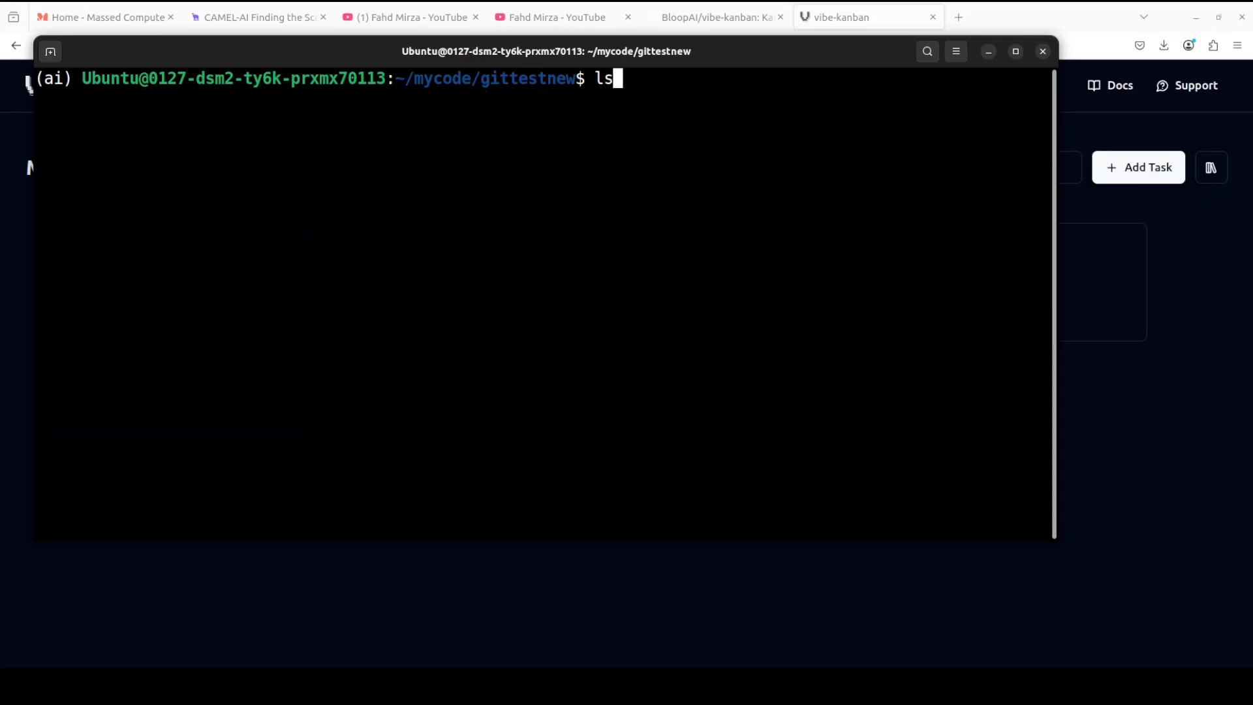
type("tra")
key("Return")
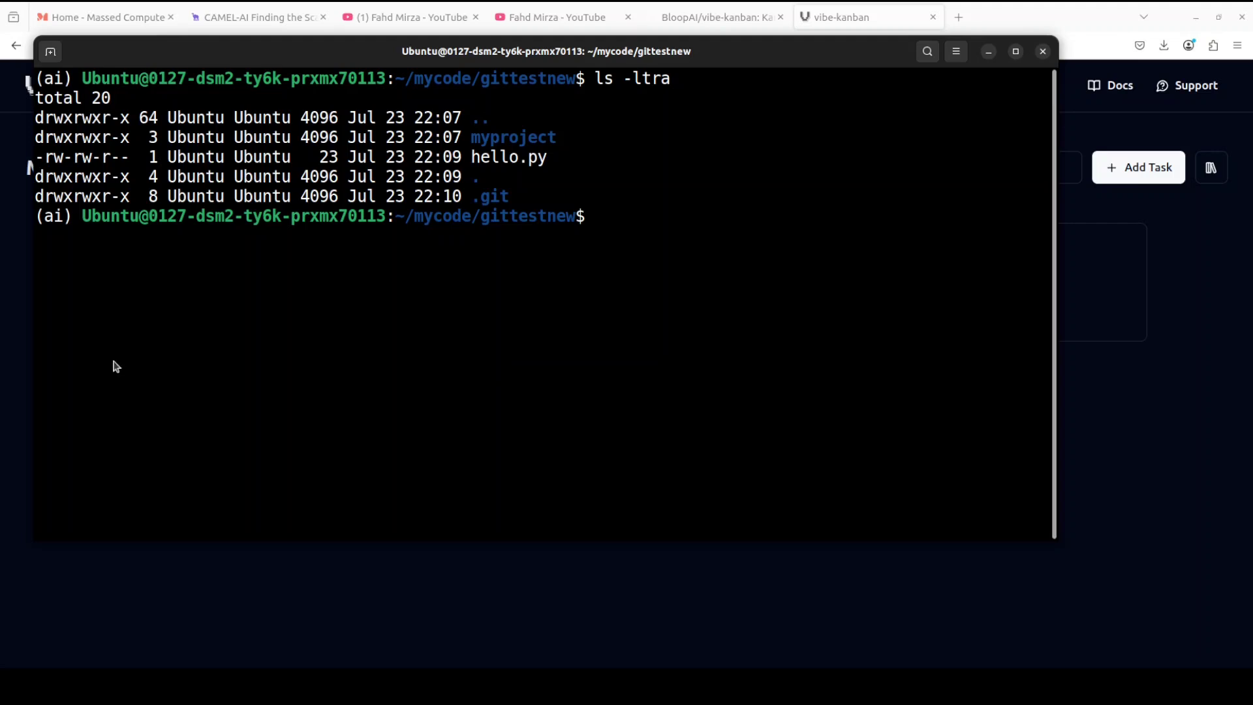
Create Myproject's first task from the Code Refactoring template and start it with Claude Code
left_click(1137, 397)
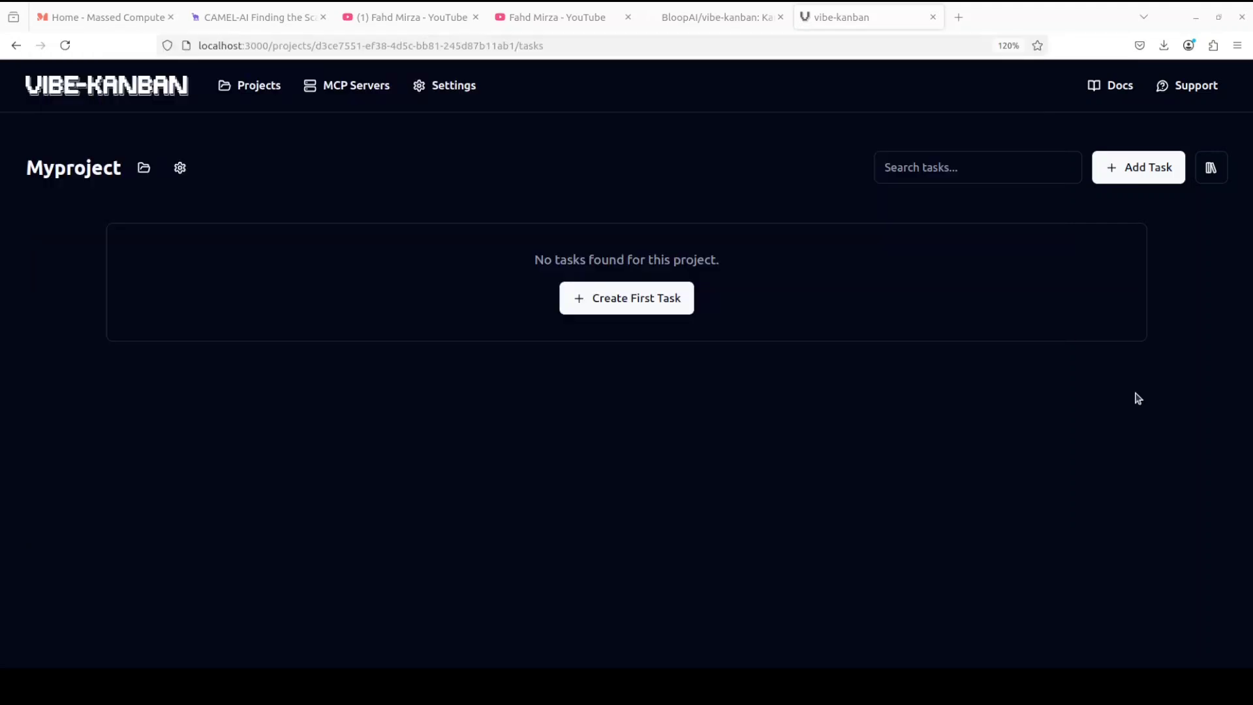
left_click(655, 302)
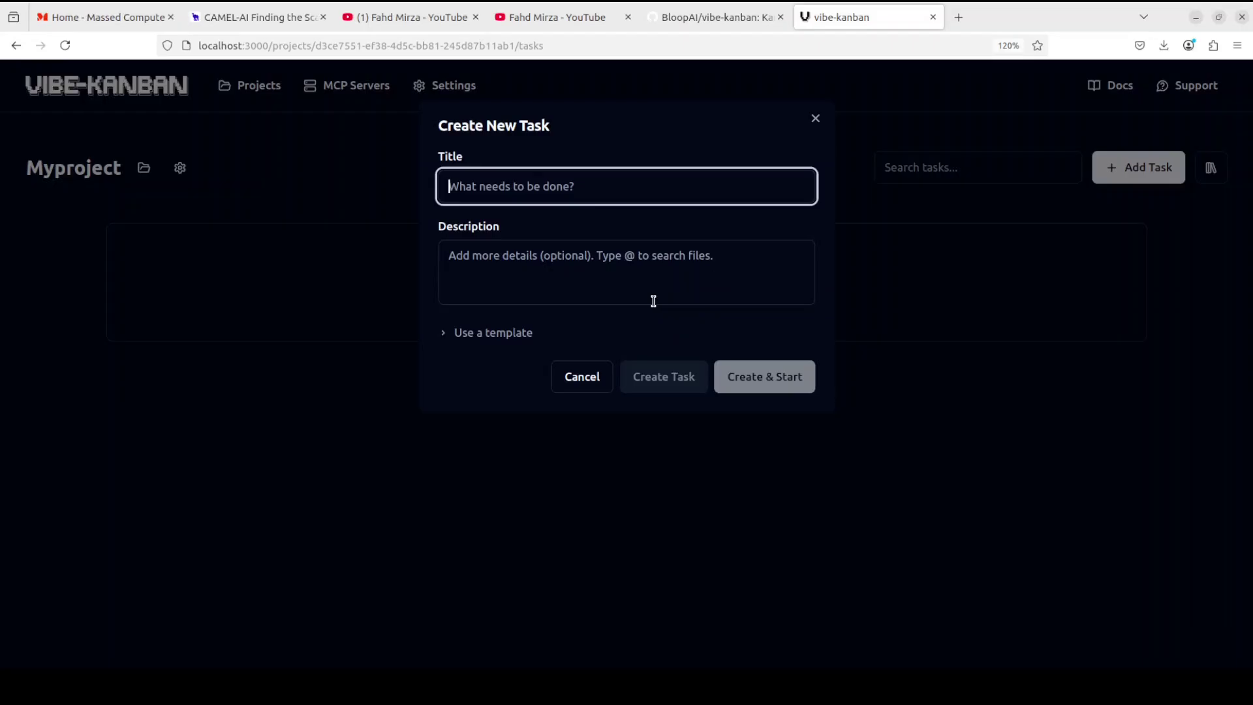
left_click(491, 334)
left_click(622, 395)
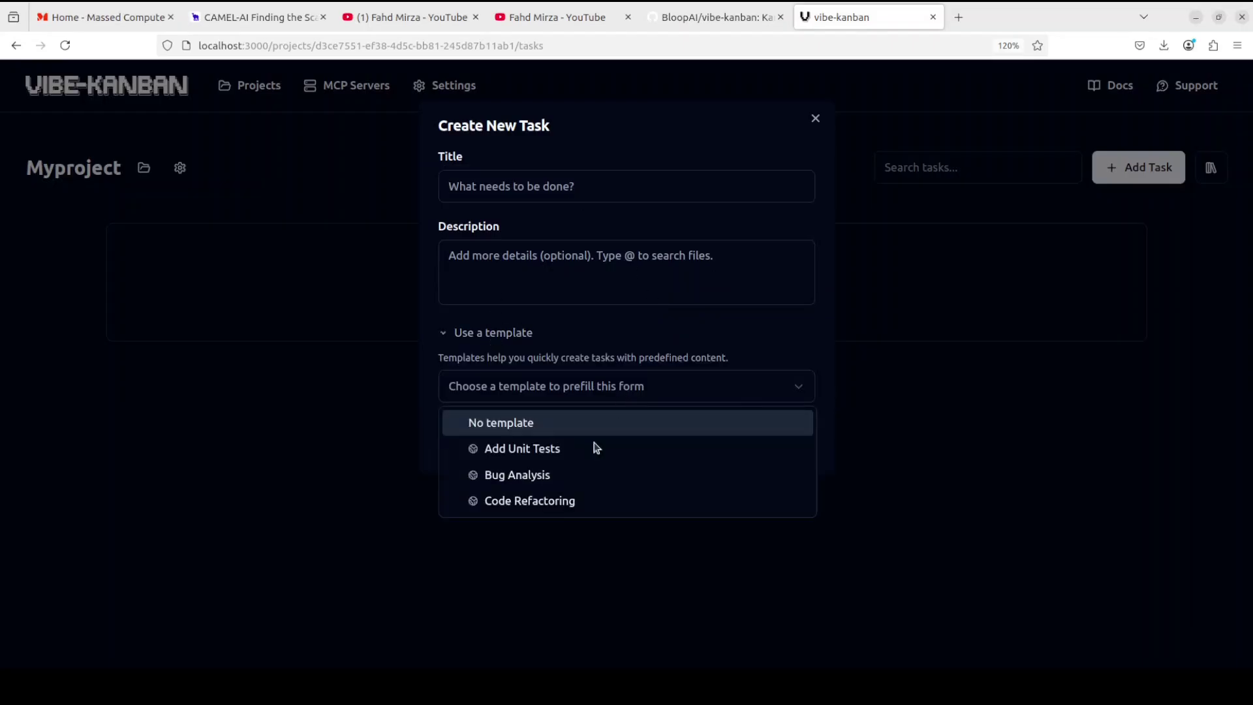
left_click(544, 504)
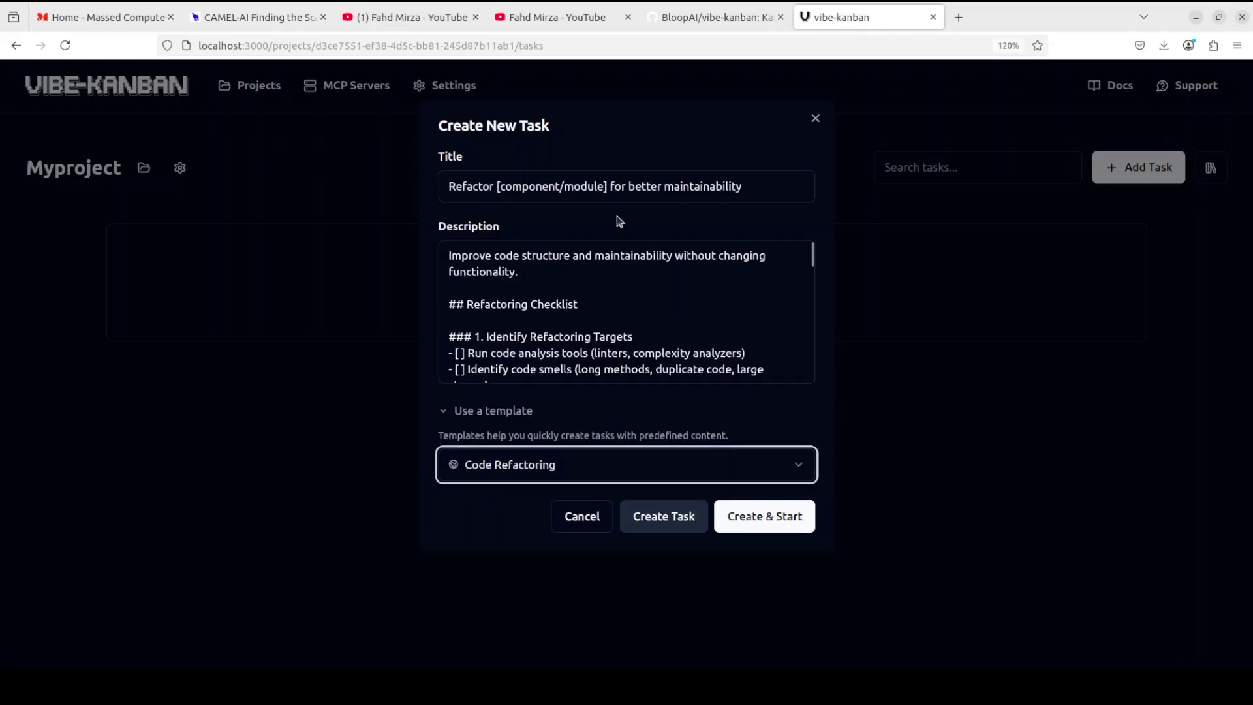
left_click(749, 517)
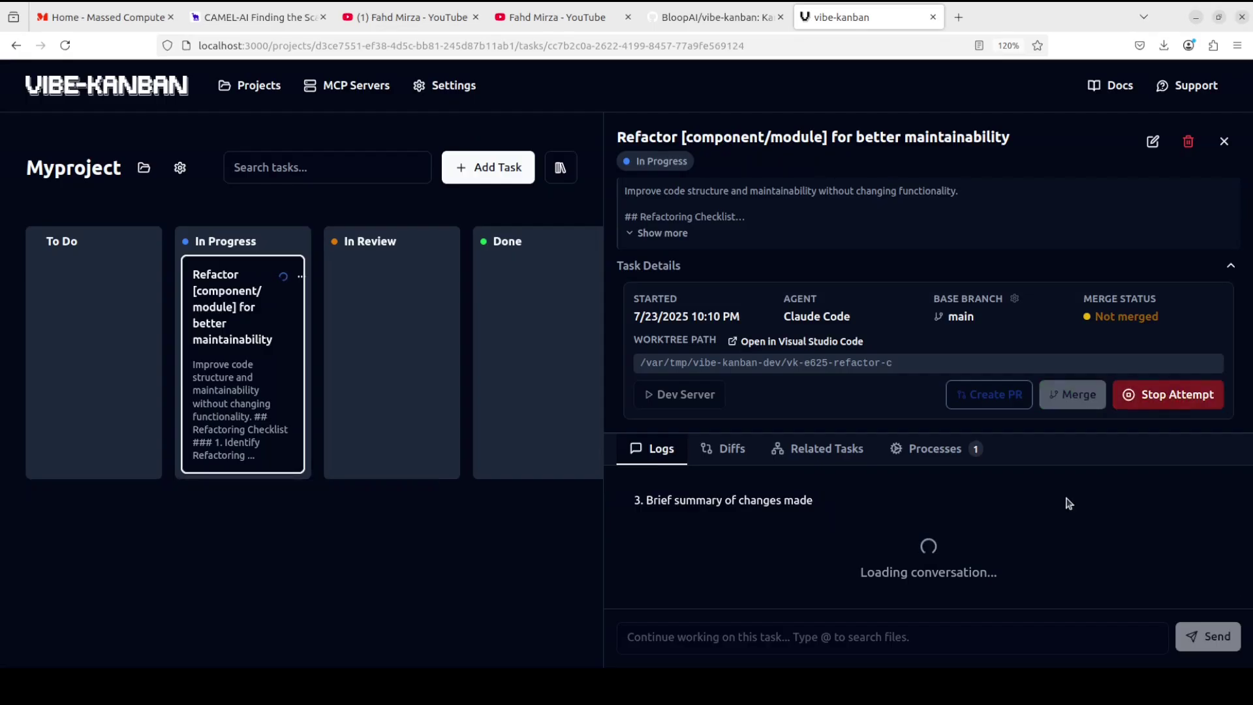
Expand and read the hello.py refactoring checklist, then collapse Task Details
left_click(637, 234)
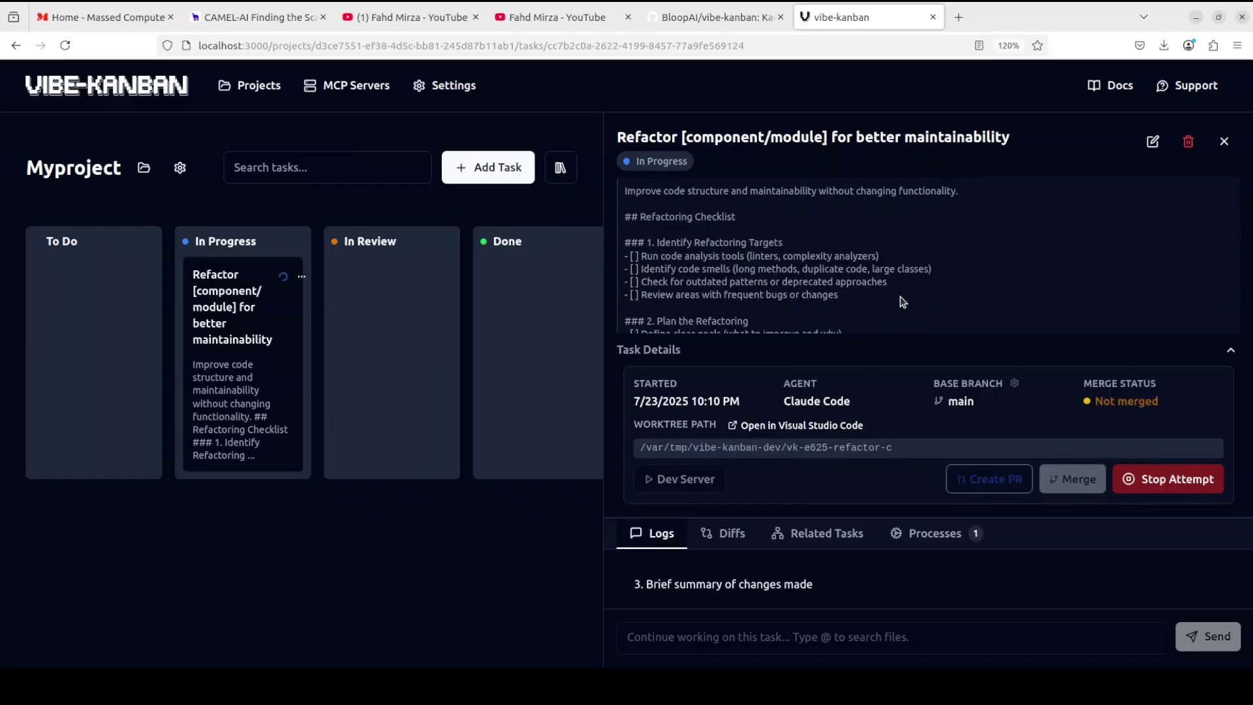
scroll(899, 297, "down", 3)
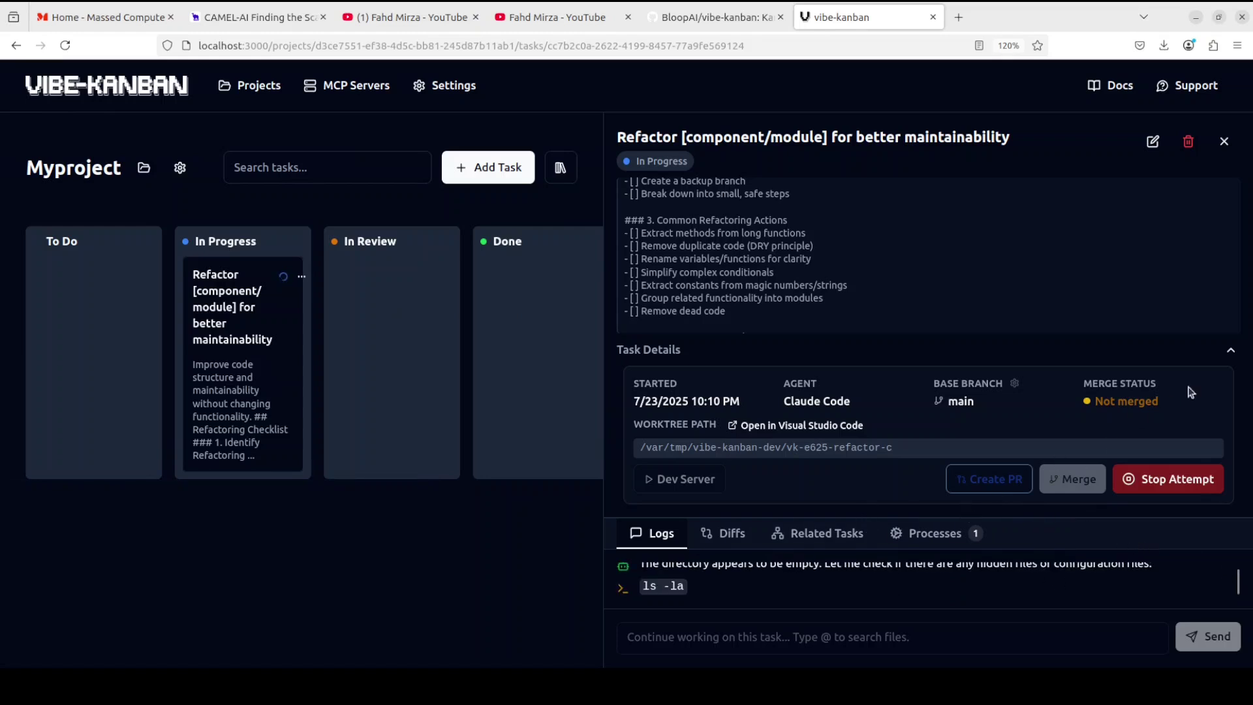
left_click(1231, 351)
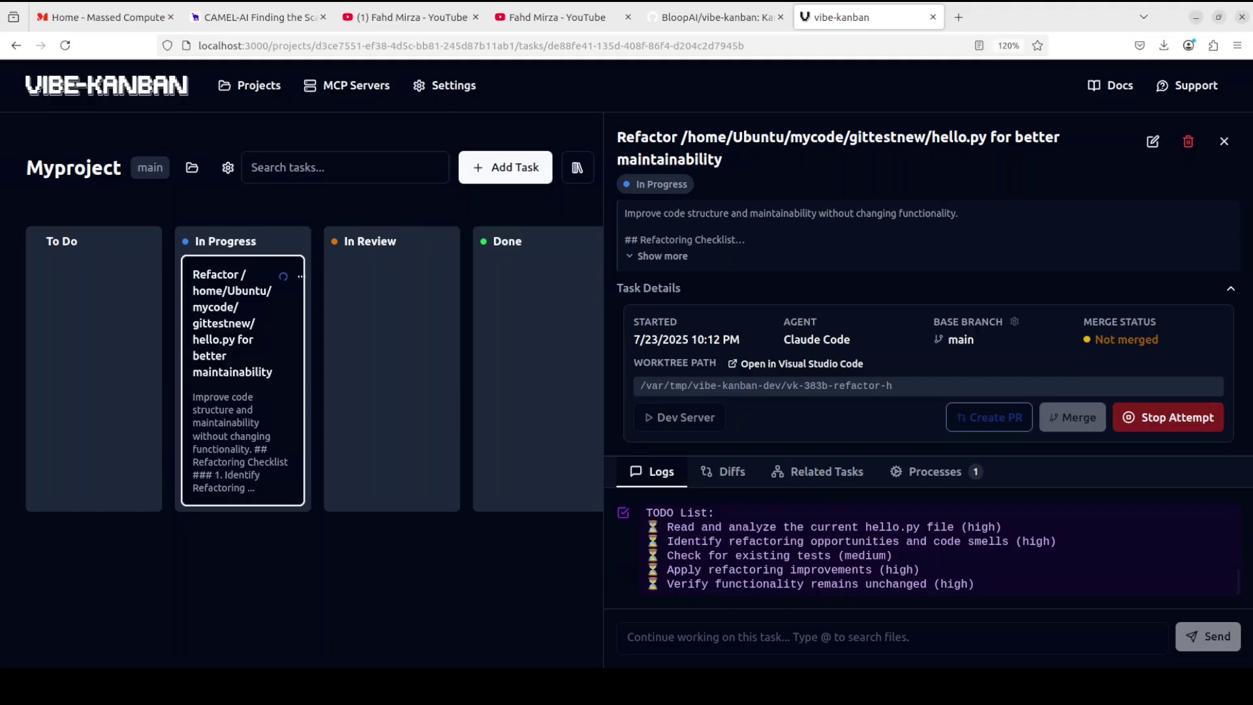
Collapse Task Details and follow the logs until the hello.py refactor reaches In Review
left_click(1231, 288)
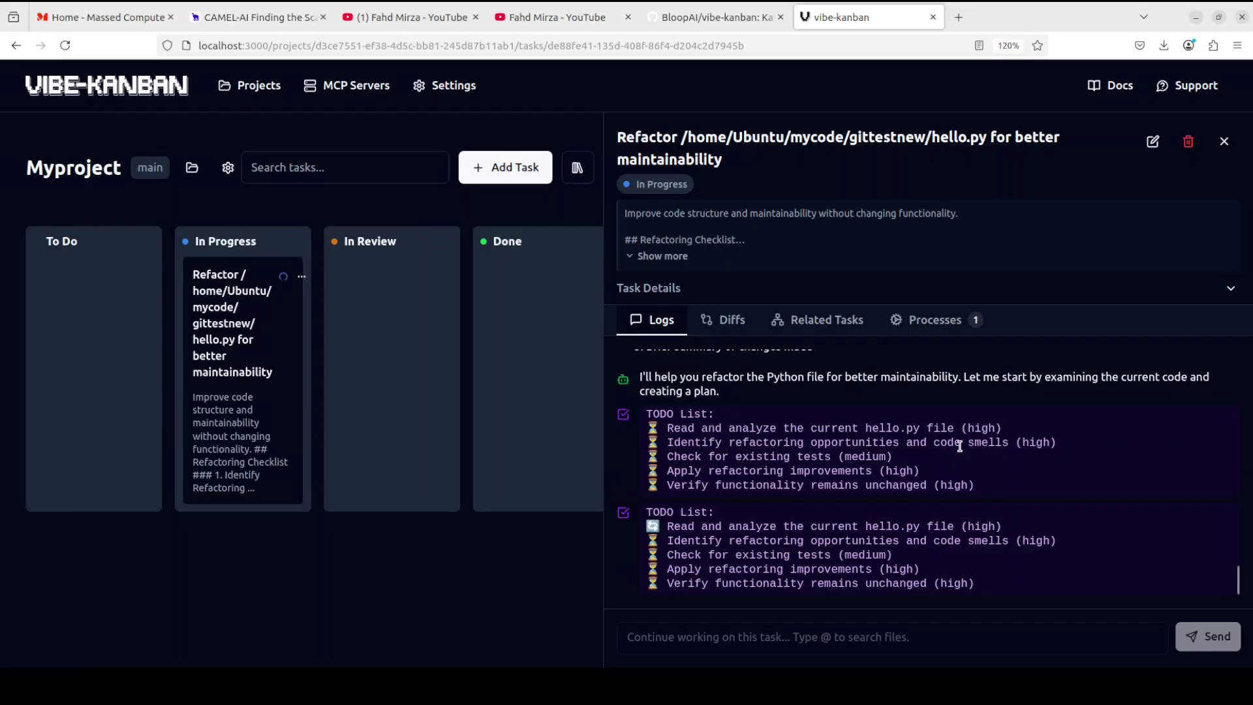
scroll(960, 446, "up", 20)
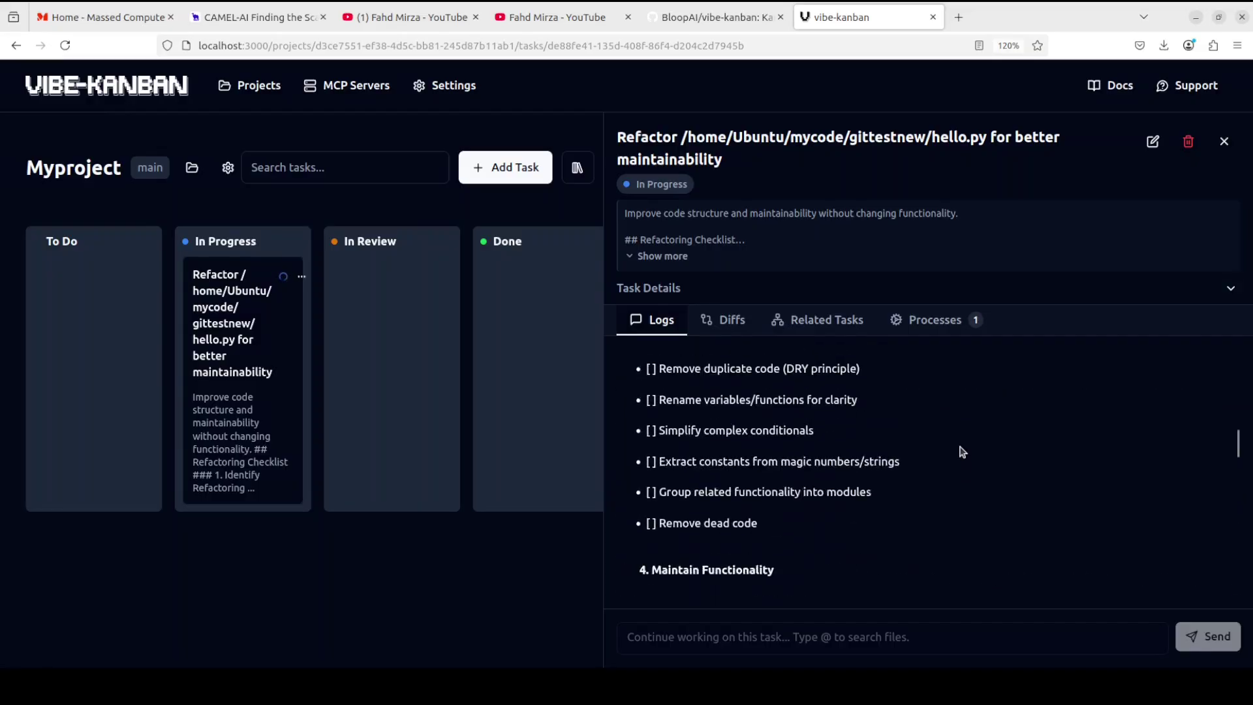
scroll(960, 447, "down", 5)
scroll(959, 448, "up", 5)
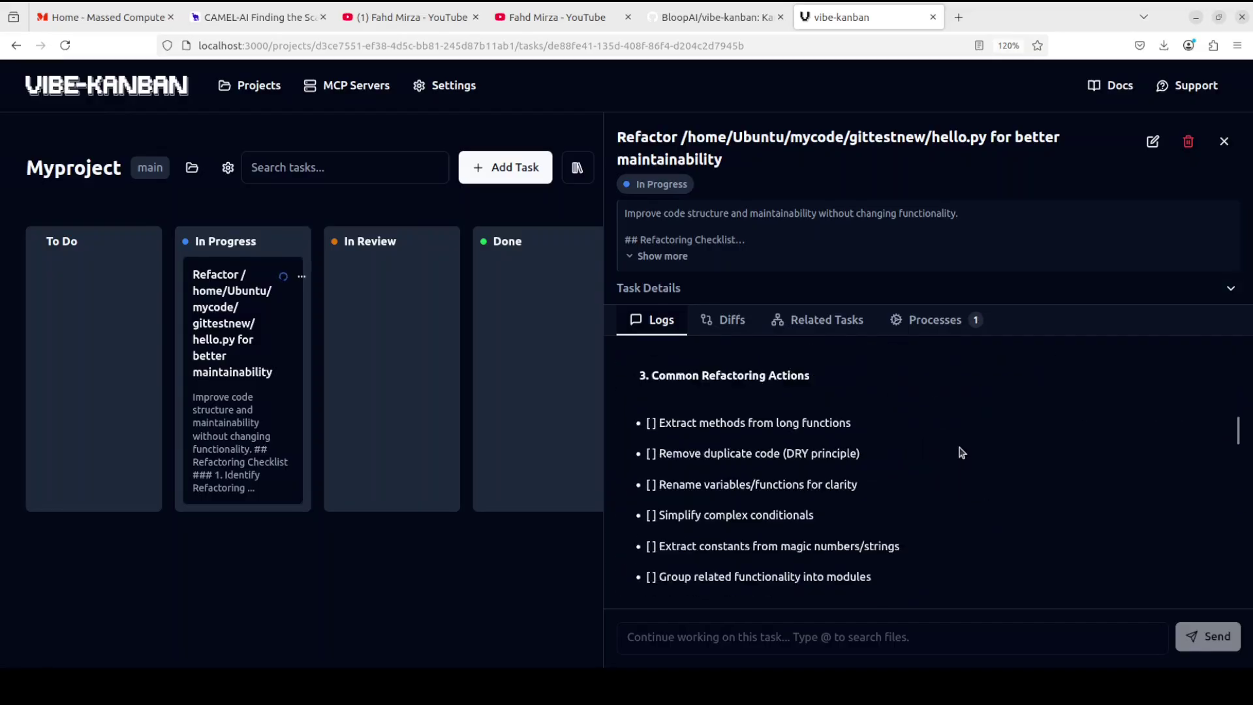
scroll(803, 439, "down", 5)
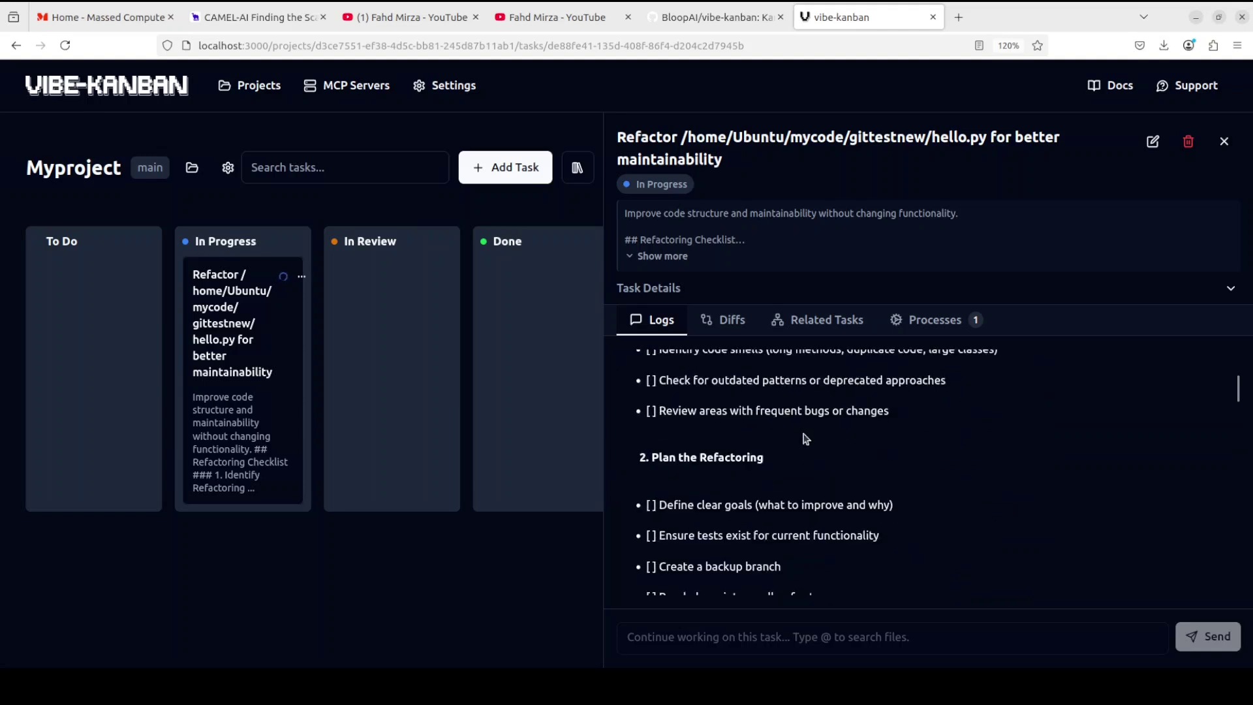
scroll(927, 443, "down", 6)
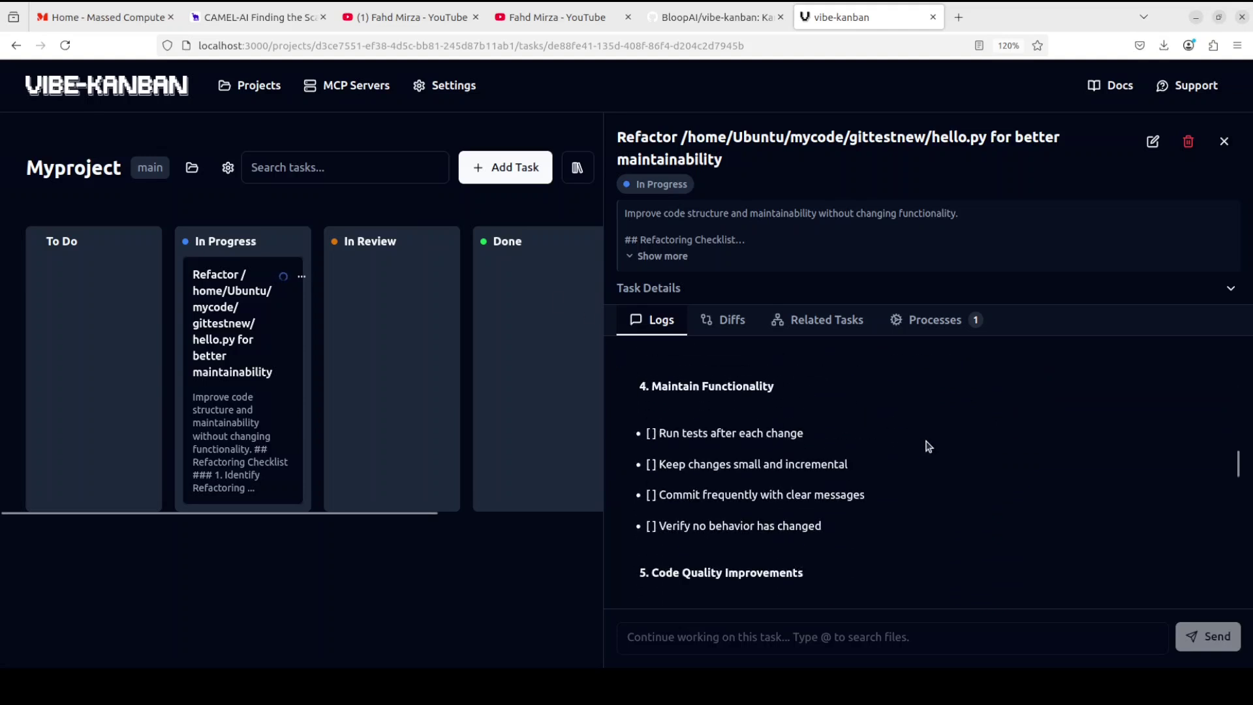
scroll(928, 446, "down", 10)
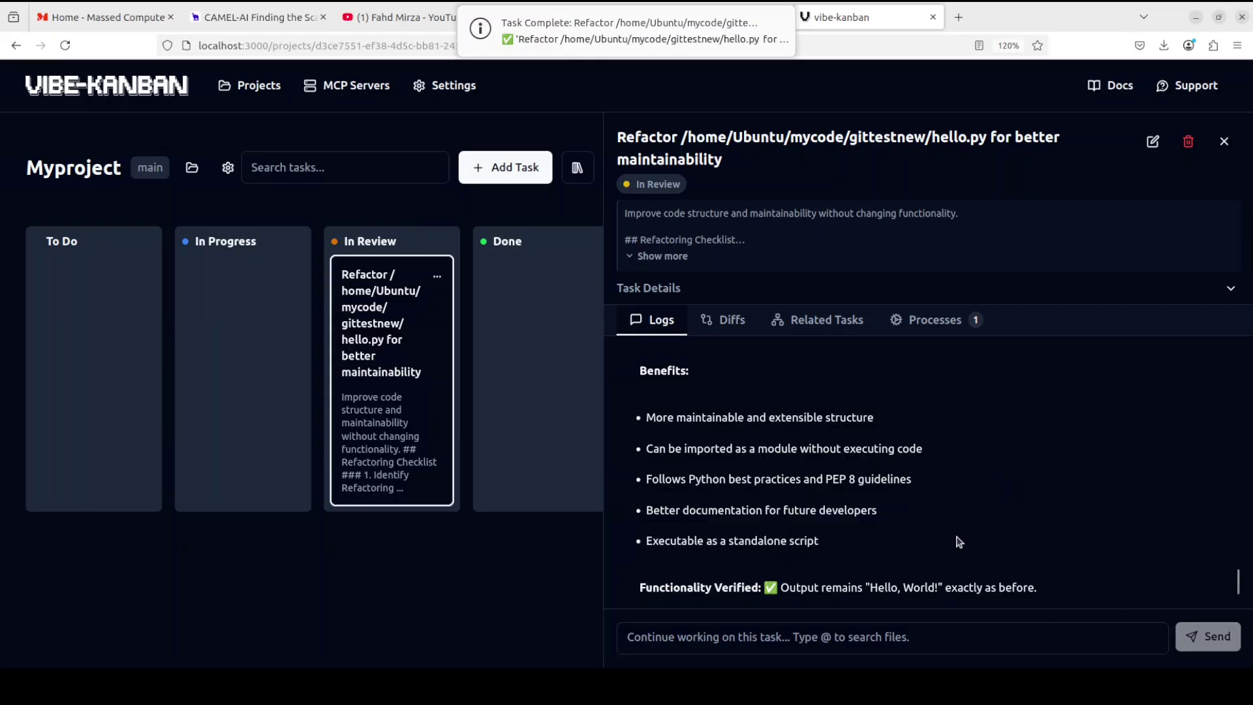
Review the finished task's Diffs, Related Tasks and Processes tabs
scroll(931, 567, "up", 3)
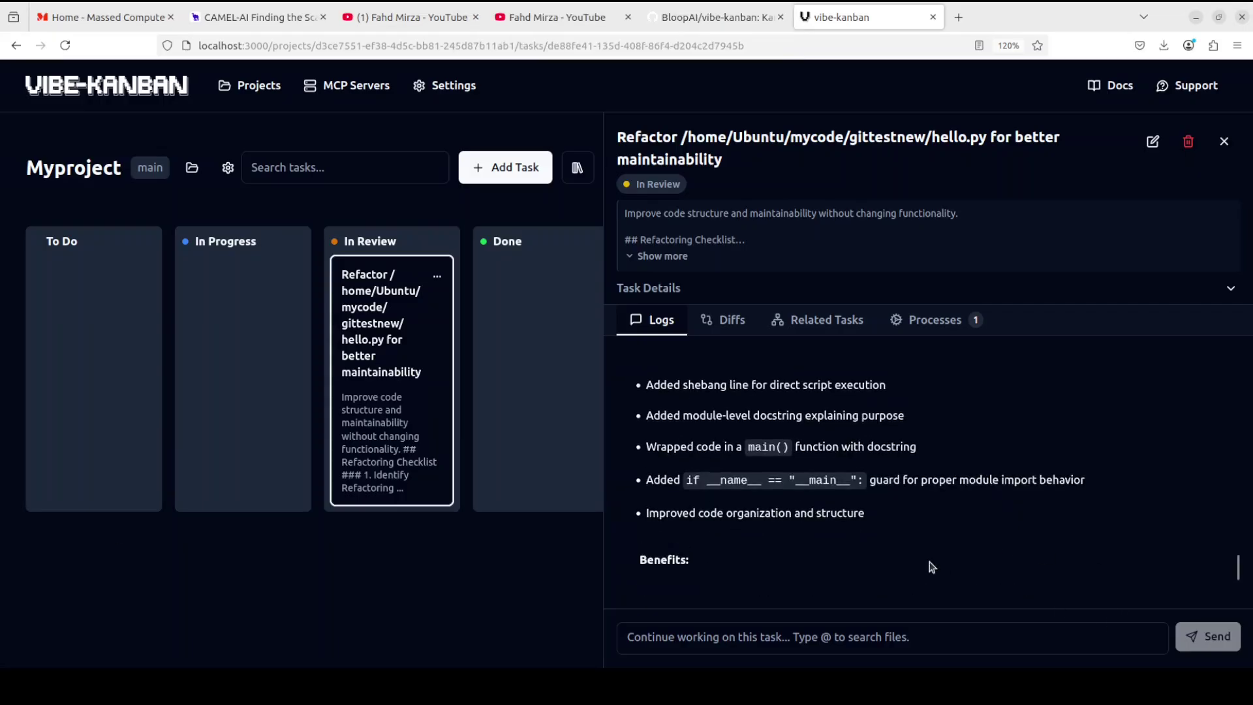
scroll(931, 566, "up", 3)
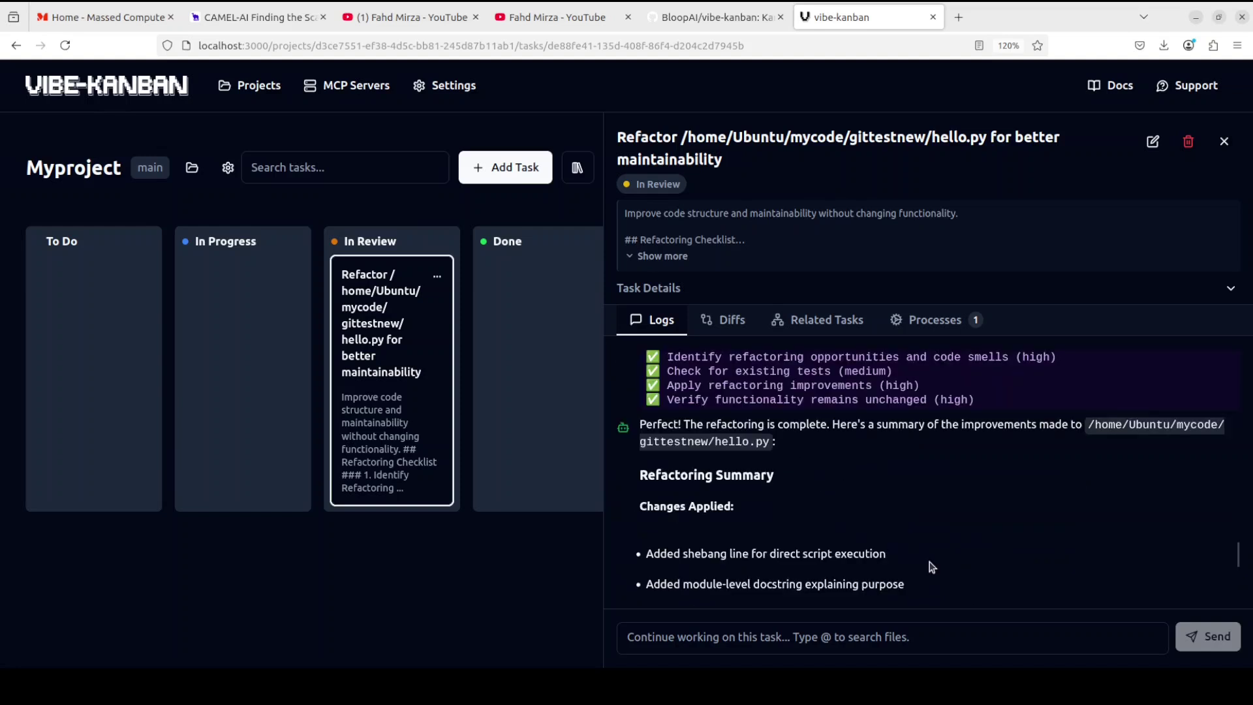
scroll(931, 567, "up", 5)
scroll(932, 566, "up", 3)
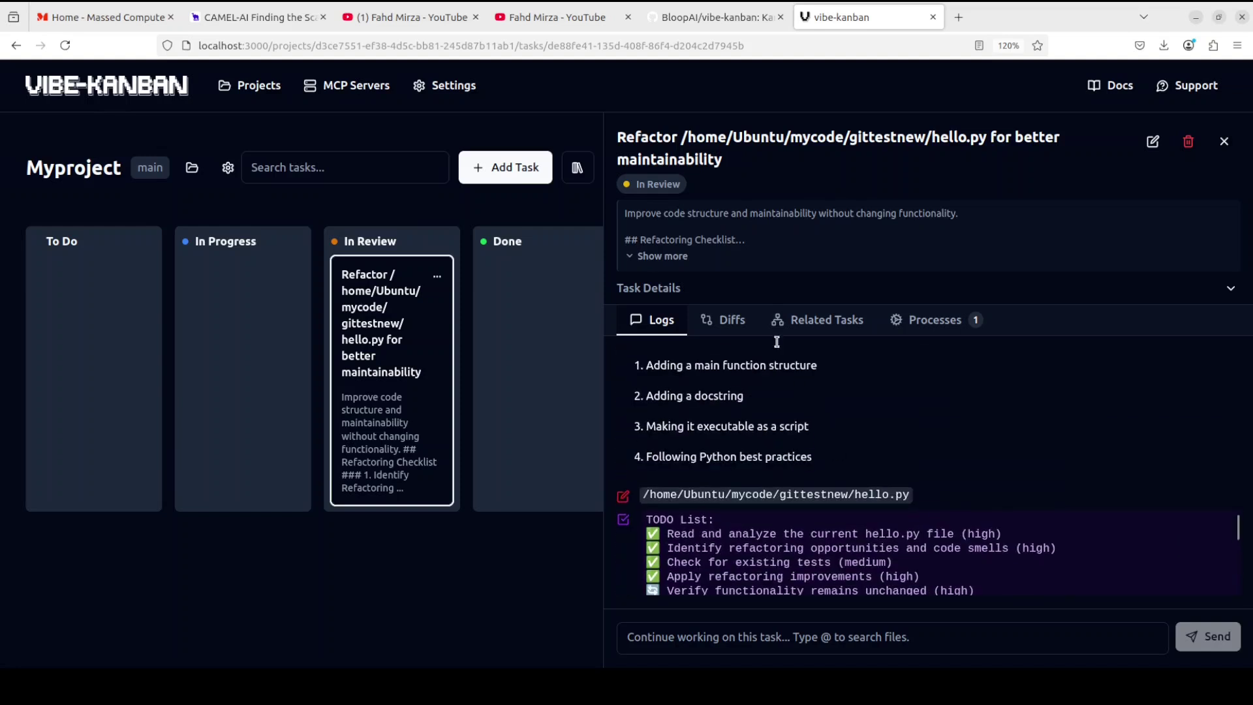
left_click(730, 320)
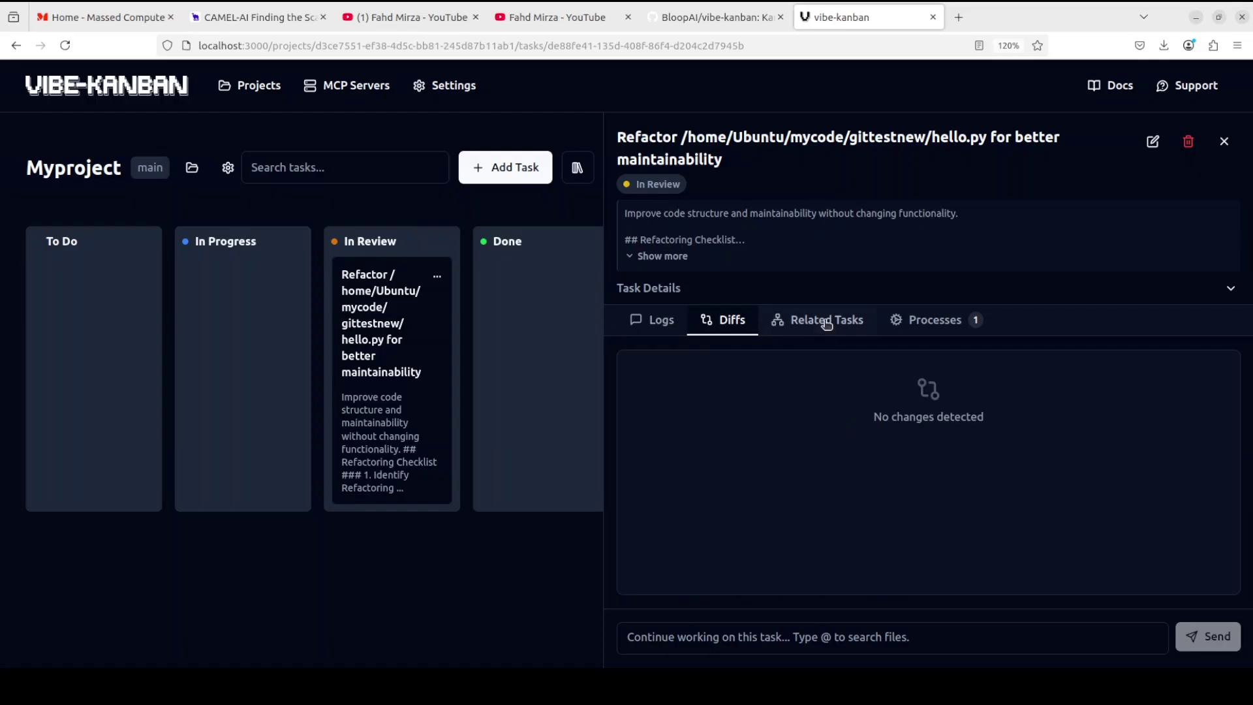
left_click(854, 322)
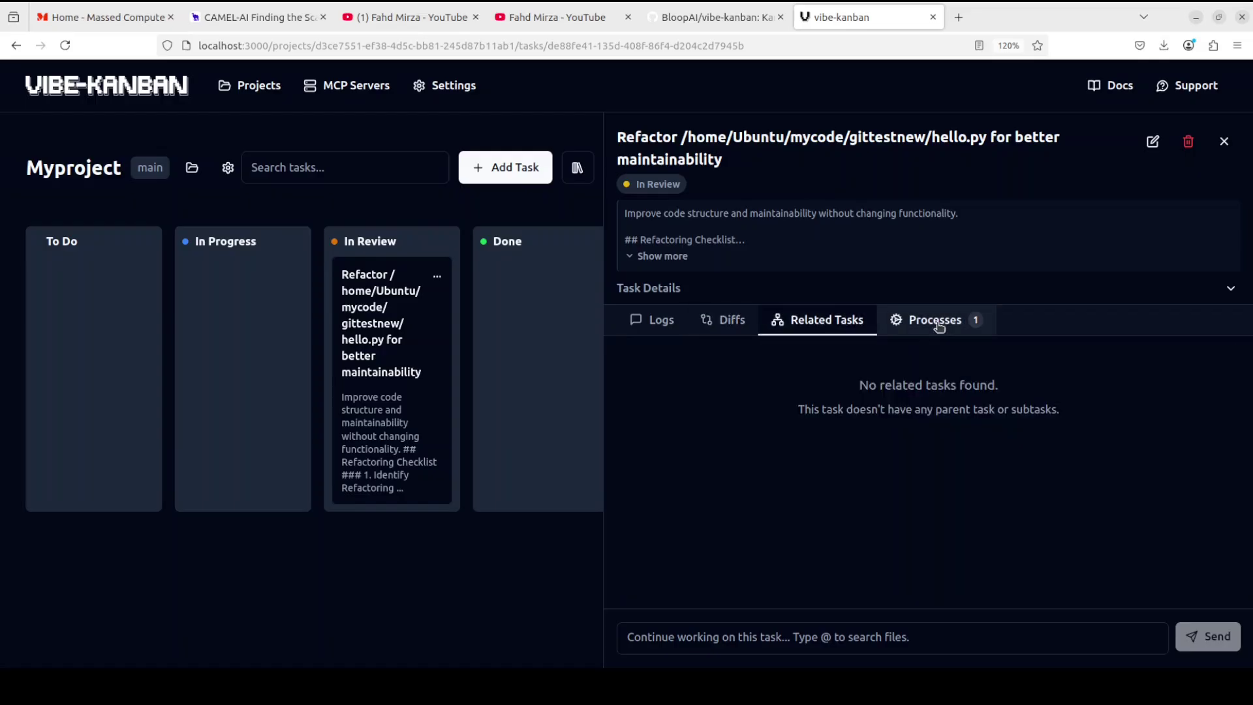
left_click(939, 327)
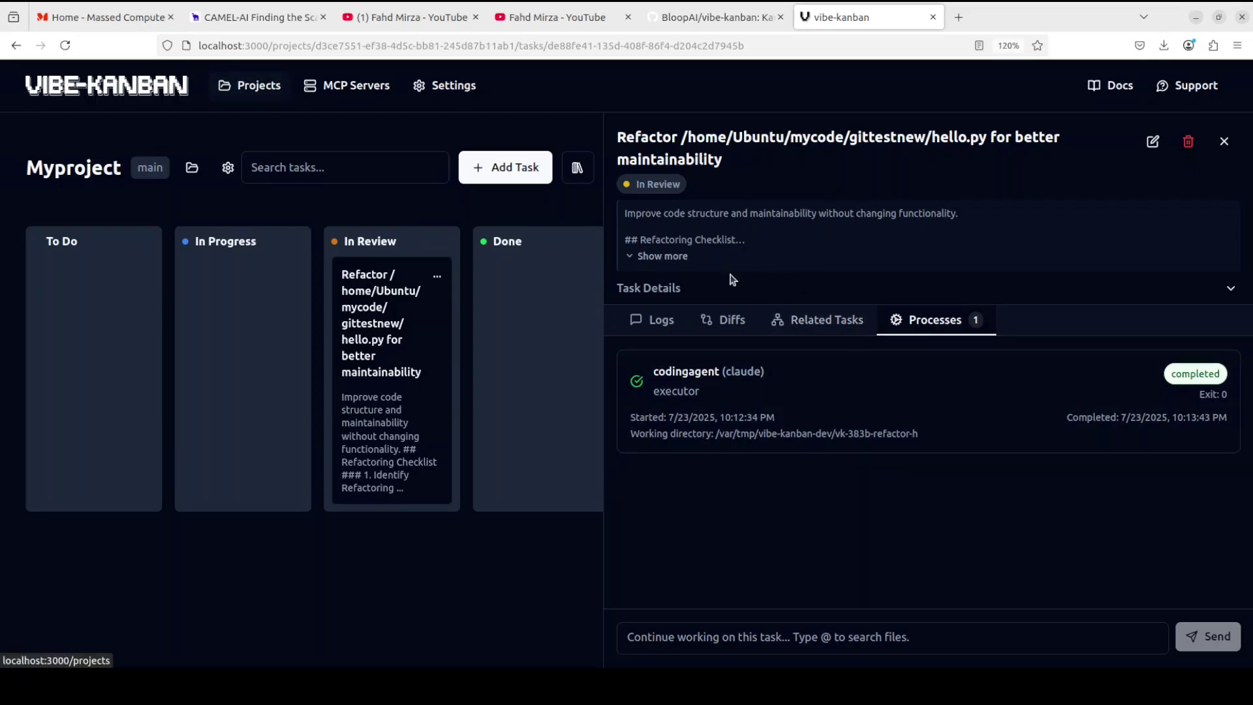
Check Myproject's Task Templates settings, then go to the MCP Servers page
left_click(228, 168)
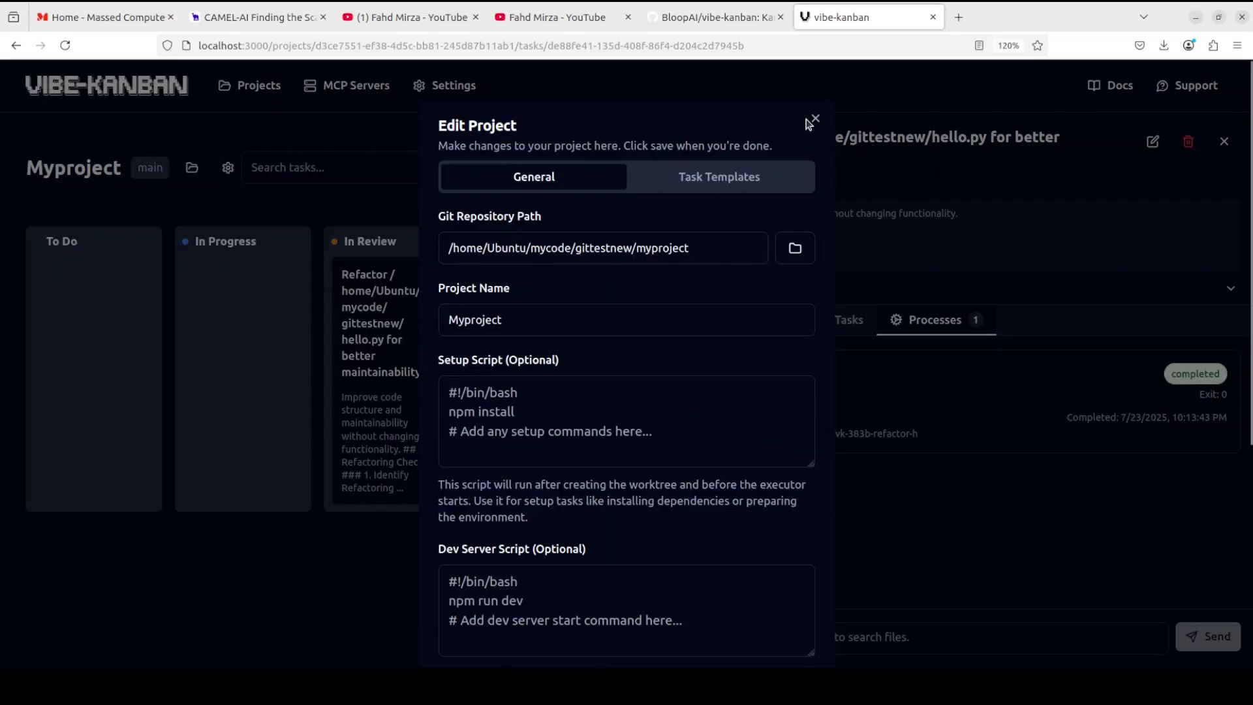
left_click(764, 174)
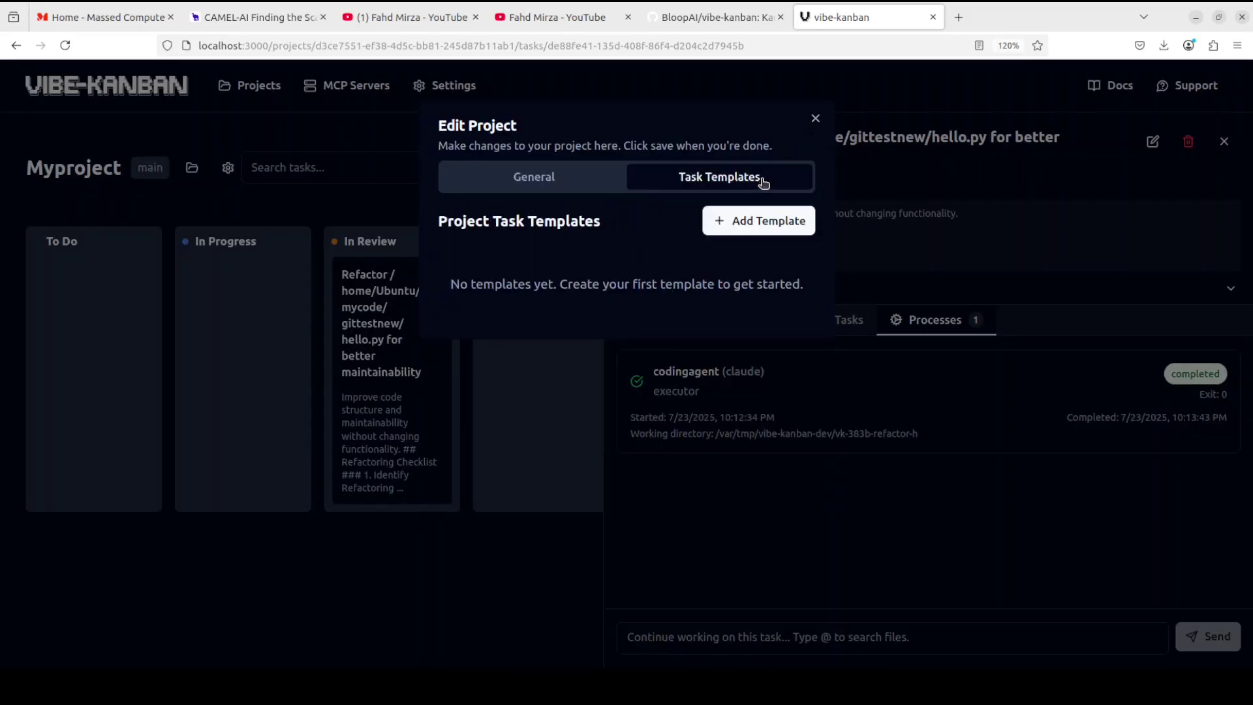
left_click(814, 119)
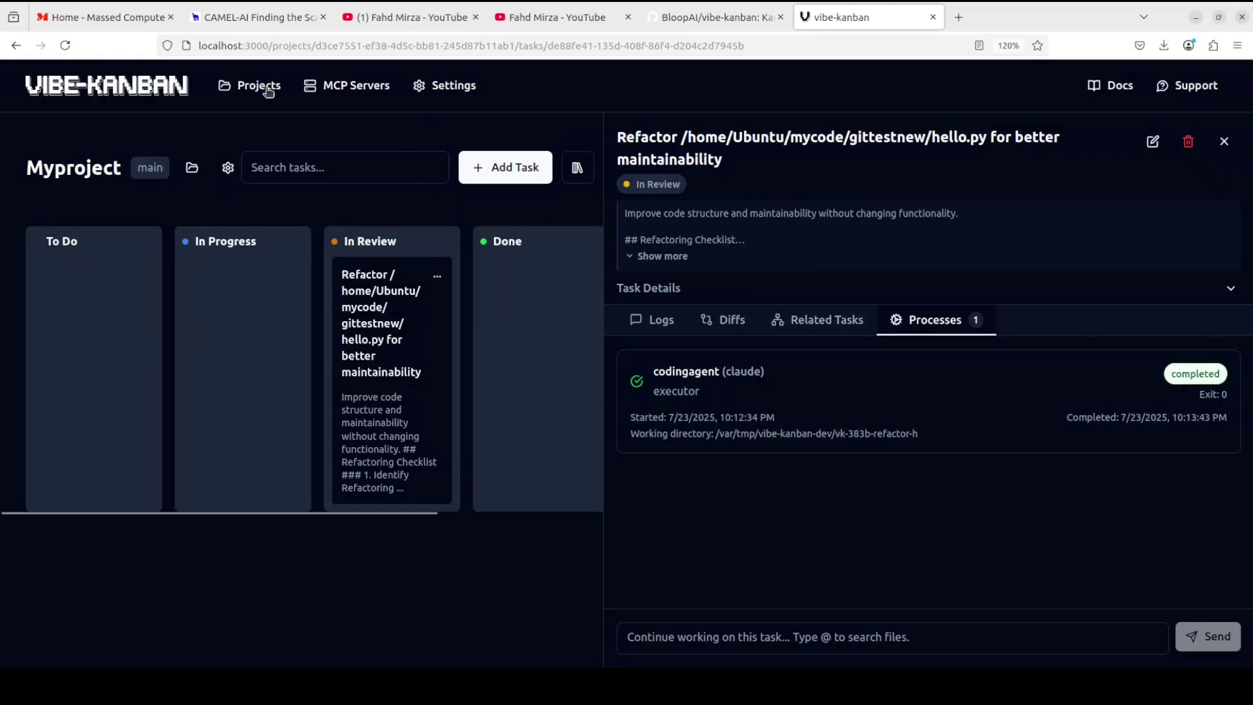
left_click(369, 91)
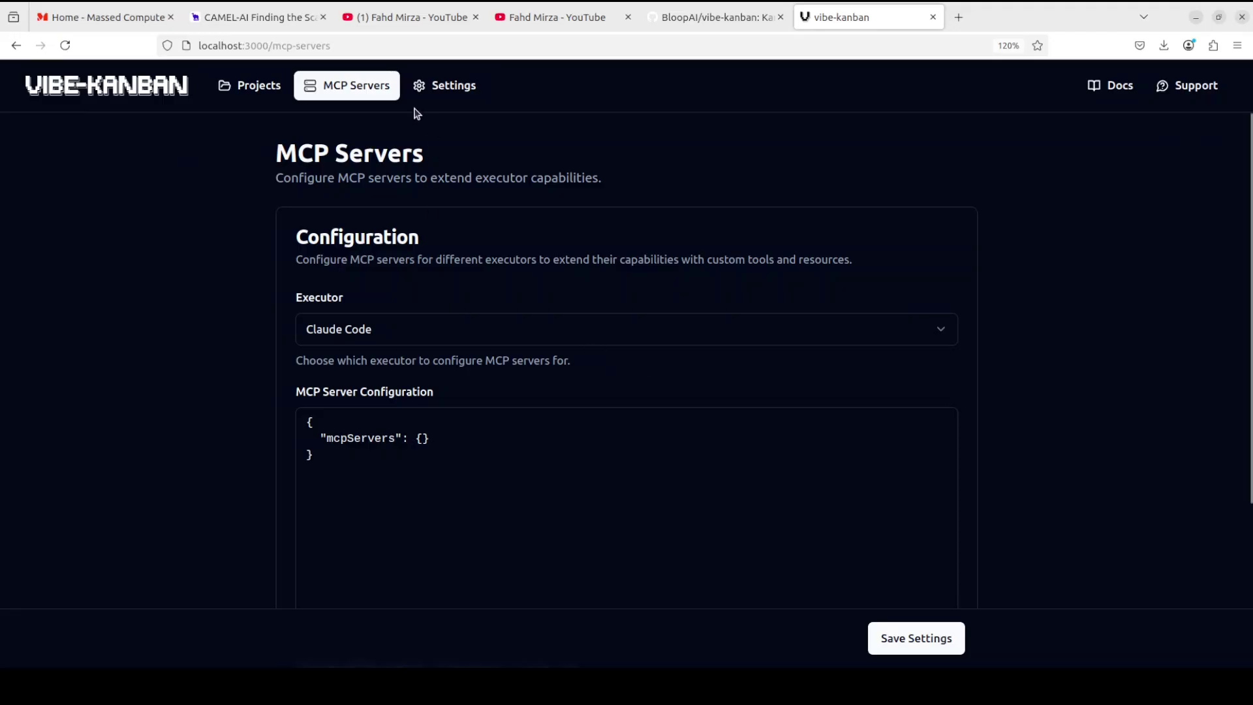
Return to the Projects overview, then switch to the BloopAI/vibe-kanban GitHub tab
left_click(258, 90)
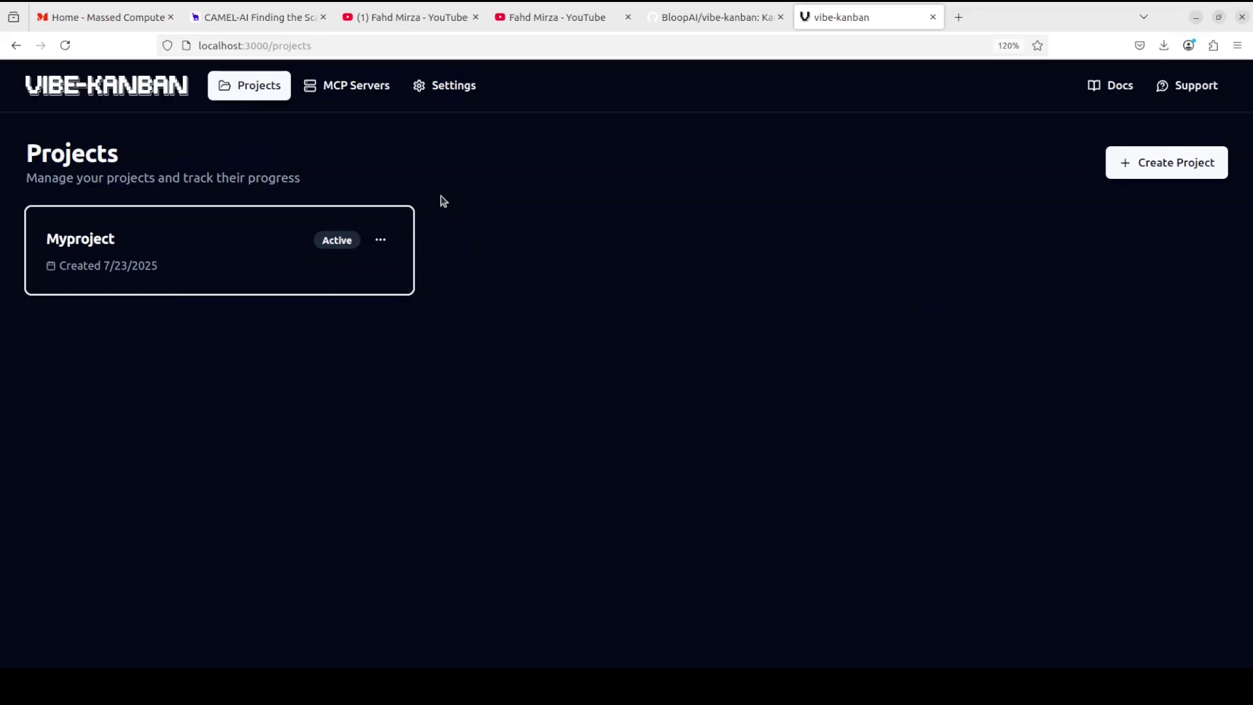
left_click(709, 23)
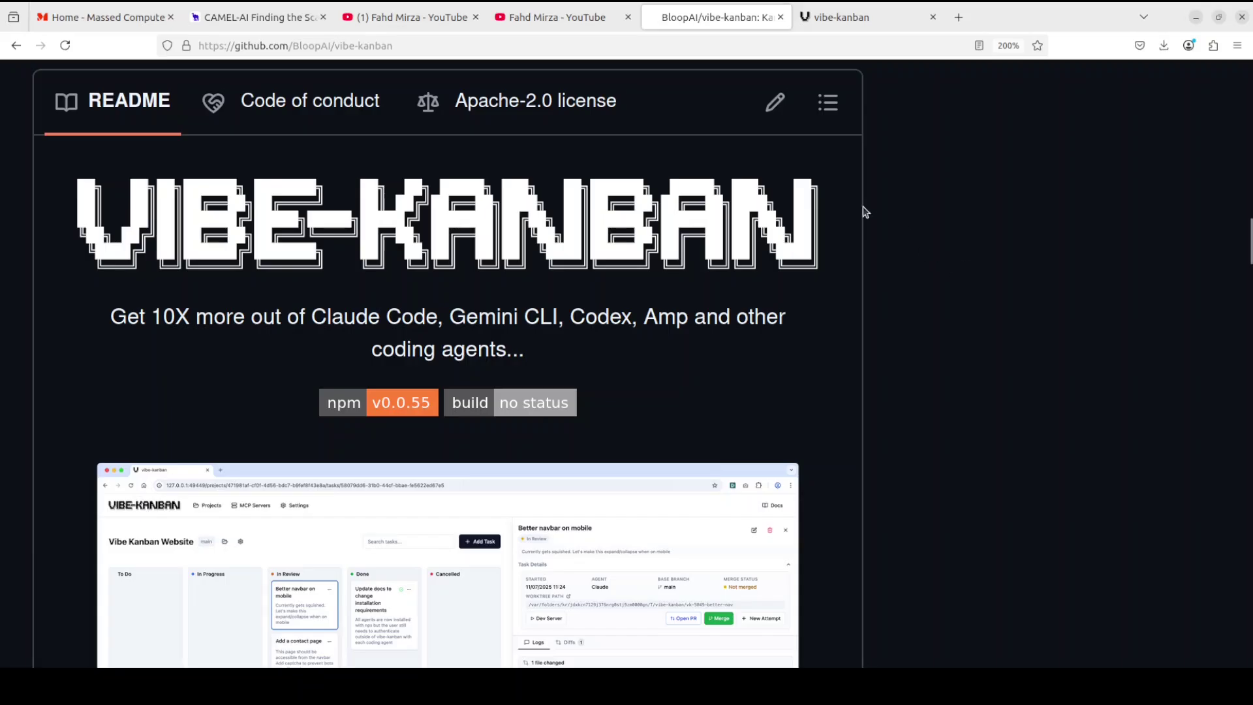
Switch to the YouTube tab with the claude code search results
left_click(436, 18)
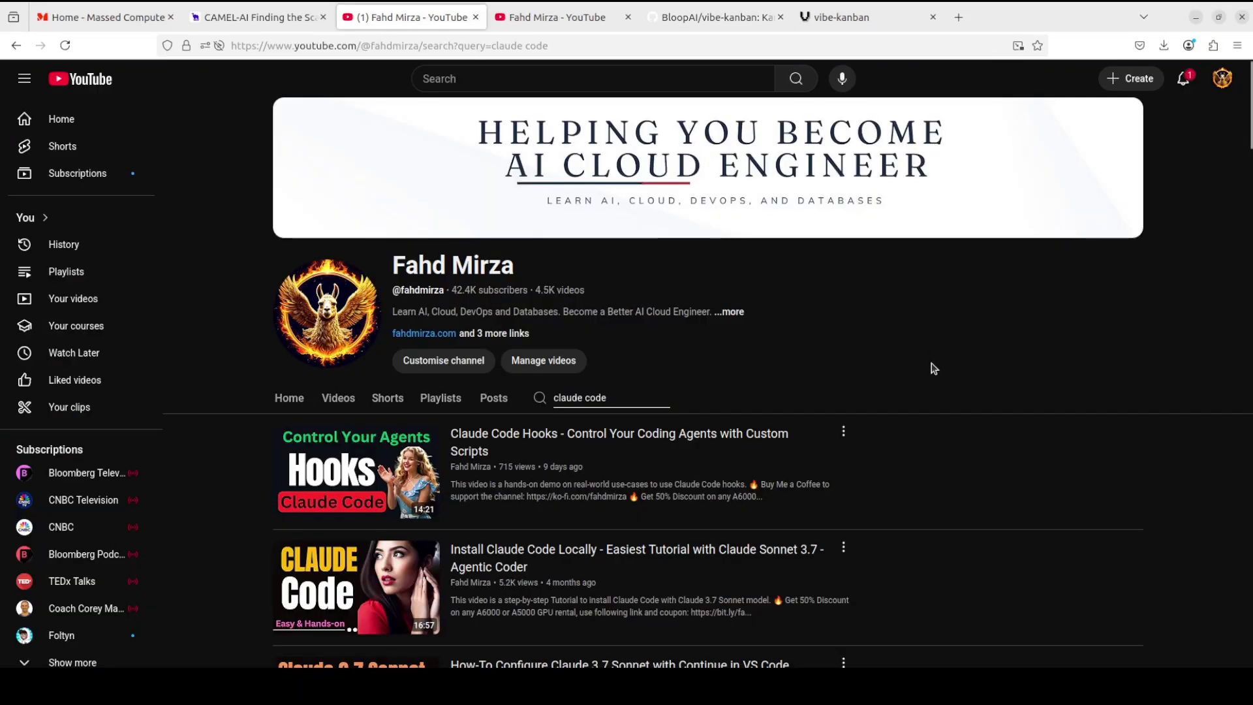